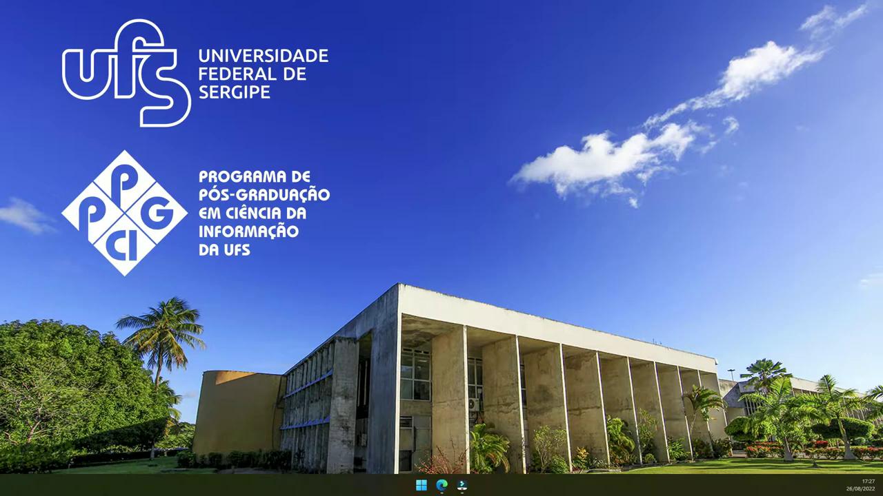
# Open Google Scholar from Bing and rerun the earlier search for the author's publications
pyautogui.click(440, 486)
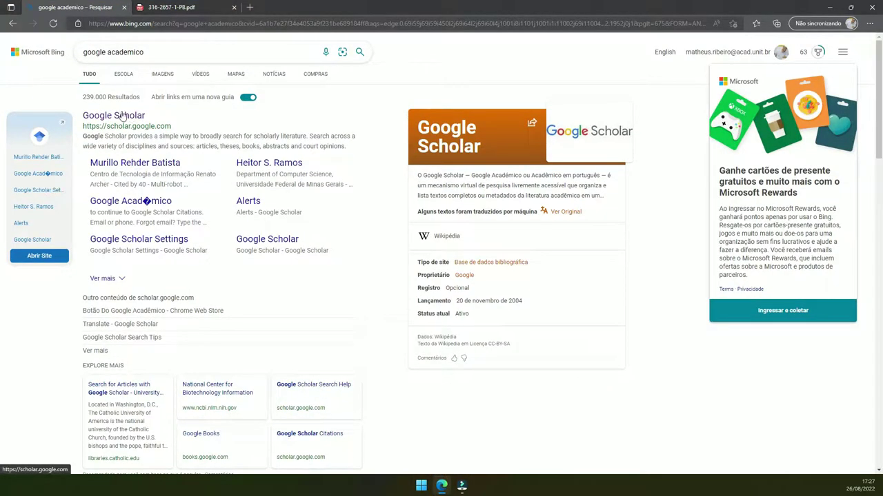
pyautogui.click(100, 115)
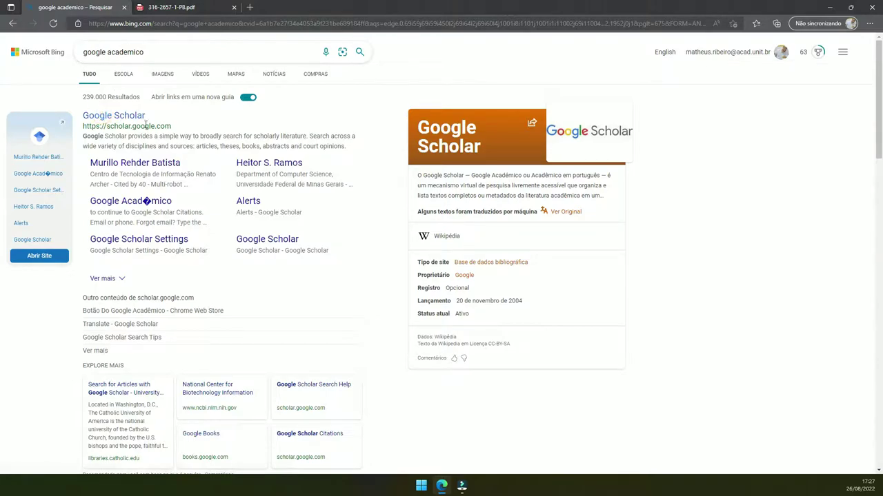
pyautogui.click(101, 114)
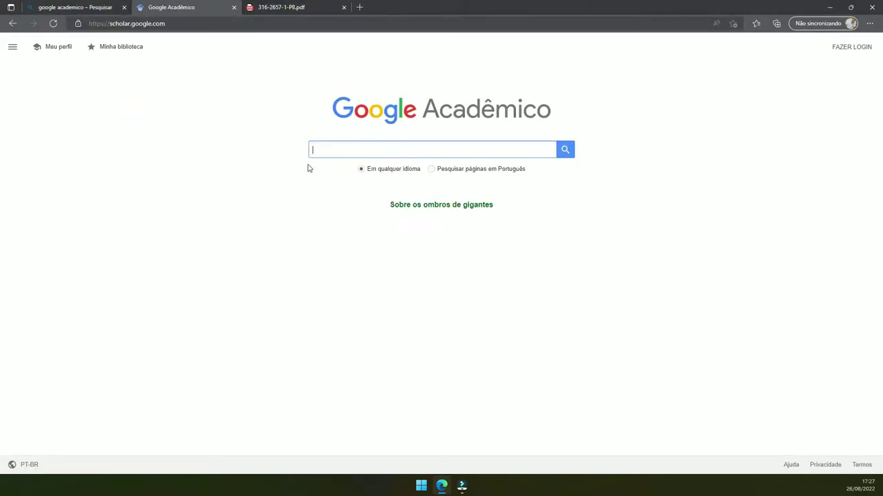
pyautogui.click(338, 142)
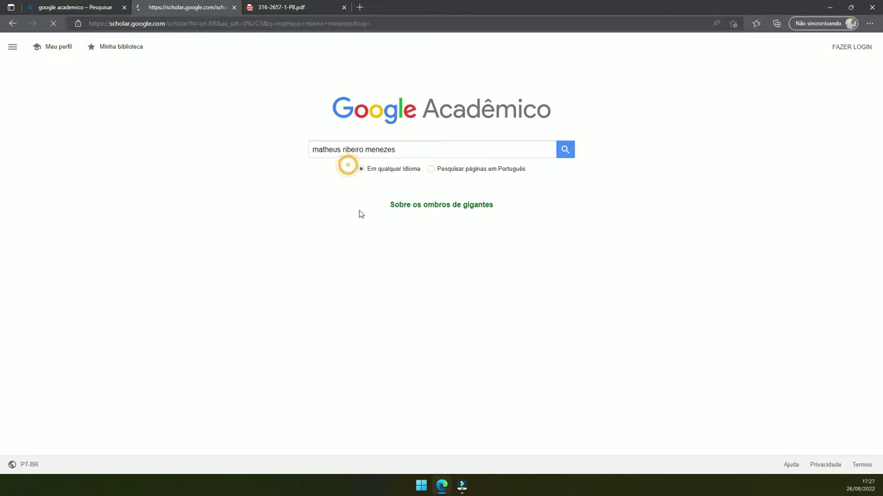
pyautogui.click(348, 164)
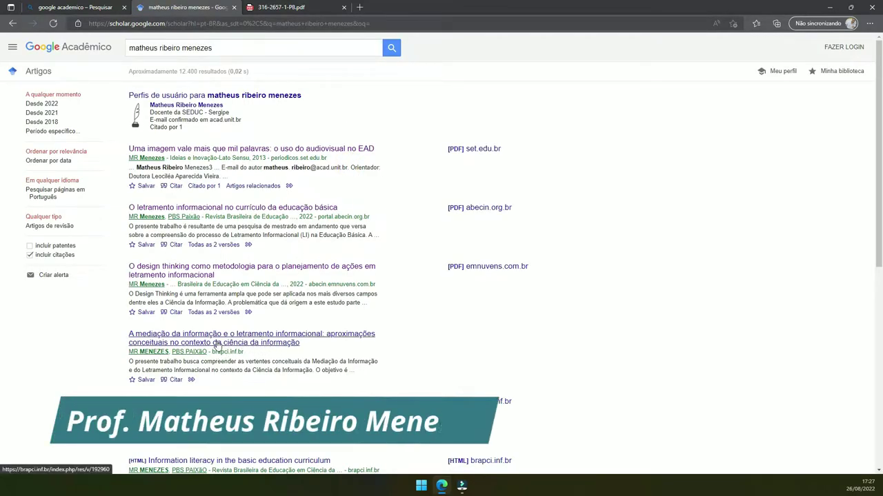
# Open the mediation and information literacy article's BRAPCI record, then close those tabs to return to the PDF
pyautogui.click(272, 343)
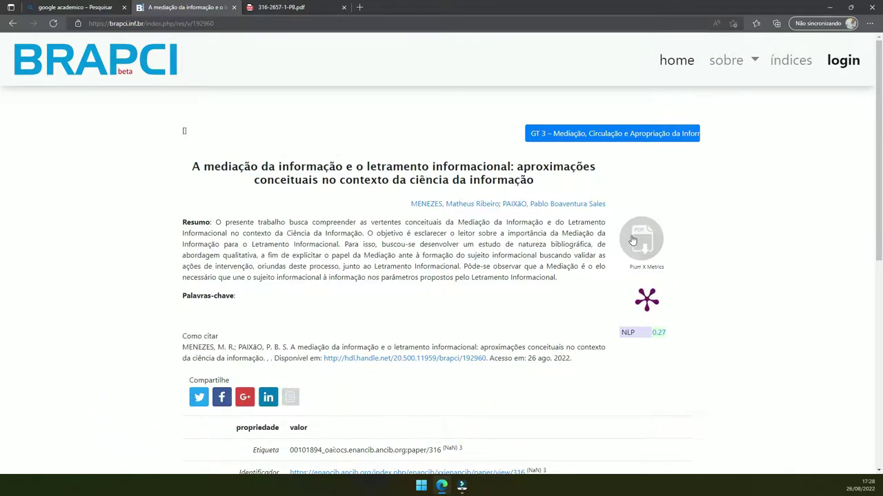
pyautogui.click(635, 239)
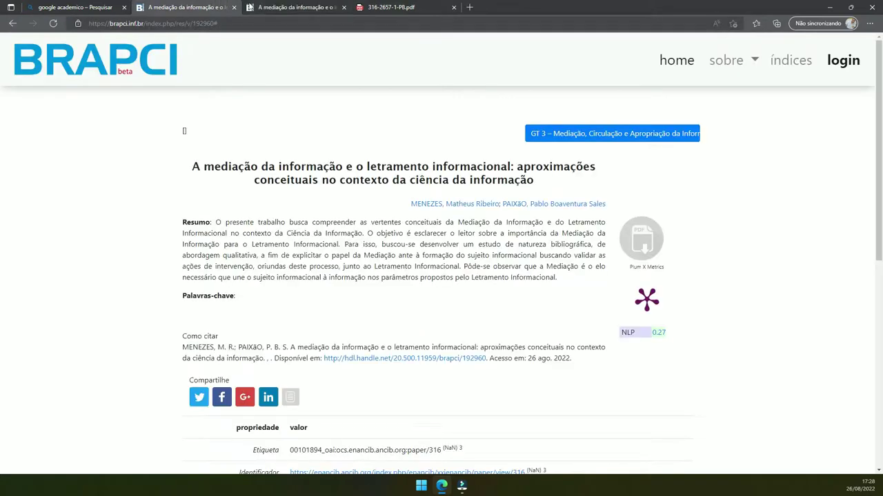
pyautogui.scroll(-3, 544, 225)
pyautogui.scroll(3, 571, 234)
pyautogui.scroll(-5, 643, 247)
pyautogui.scroll(3, 453, 212)
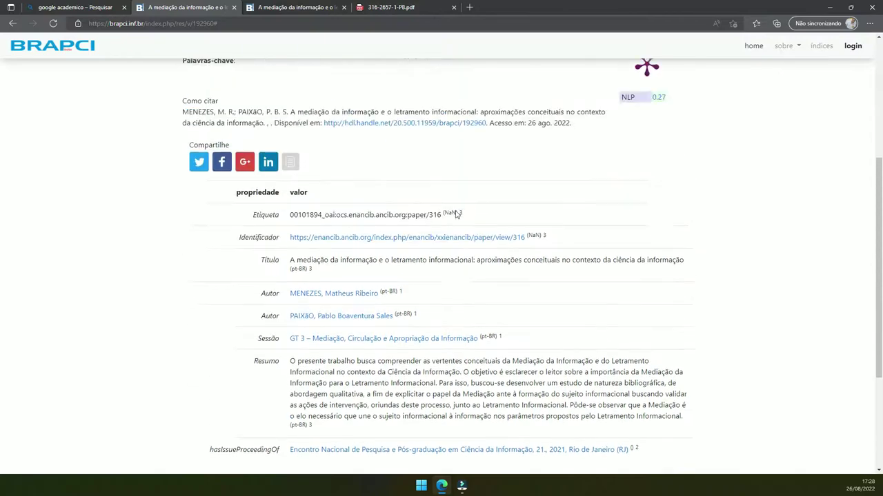
pyautogui.scroll(2, 453, 212)
pyautogui.click(235, 7)
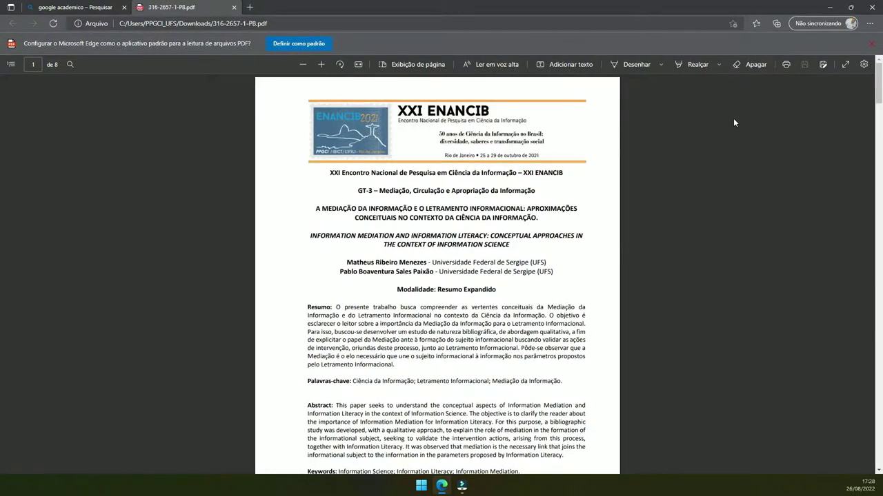
# Show the PDF full screen with F11 and zoom in on the paper
pyautogui.press('F11')
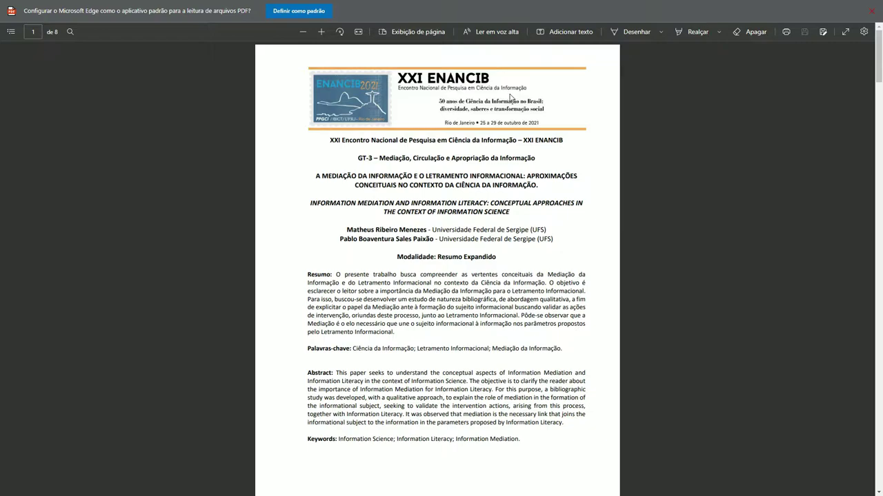
pyautogui.keyDown('ctrl'); pyautogui.scroll(2, 543, 124); pyautogui.keyUp('ctrl')
pyautogui.keyDown('ctrl'); pyautogui.scroll(2, 544, 131); pyautogui.keyUp('ctrl')
pyautogui.keyDown('ctrl'); pyautogui.scroll(1, 545, 137); pyautogui.keyUp('ctrl')
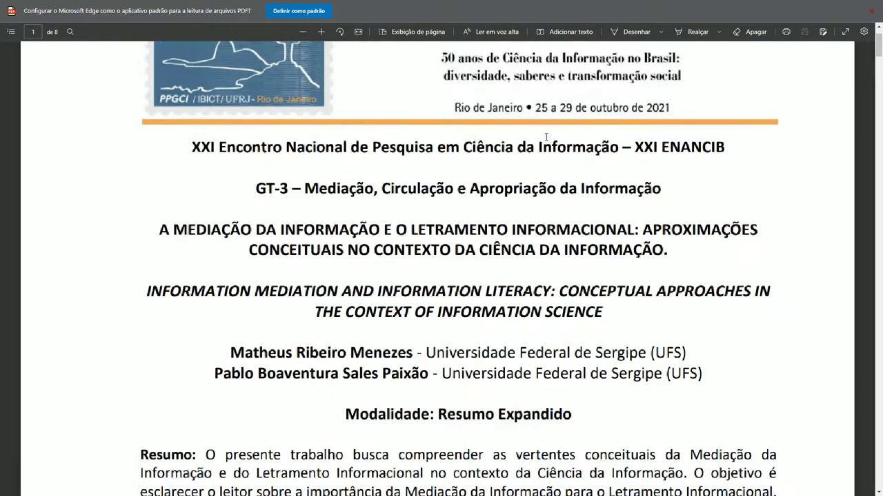
pyautogui.scroll(2, 546, 137)
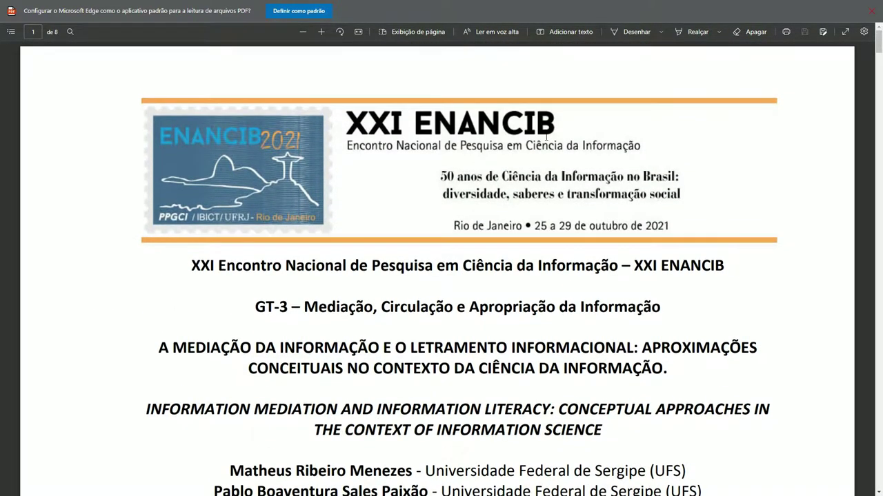
# Scroll down to page 3's paragraphs about users and Fake News
pyautogui.scroll(-4, 546, 137)
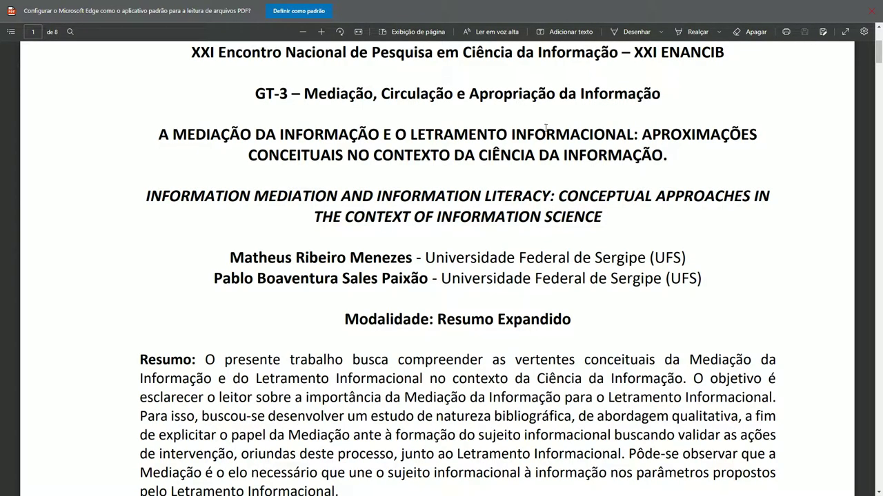
pyautogui.scroll(-2, 546, 128)
pyautogui.scroll(-8, 546, 128)
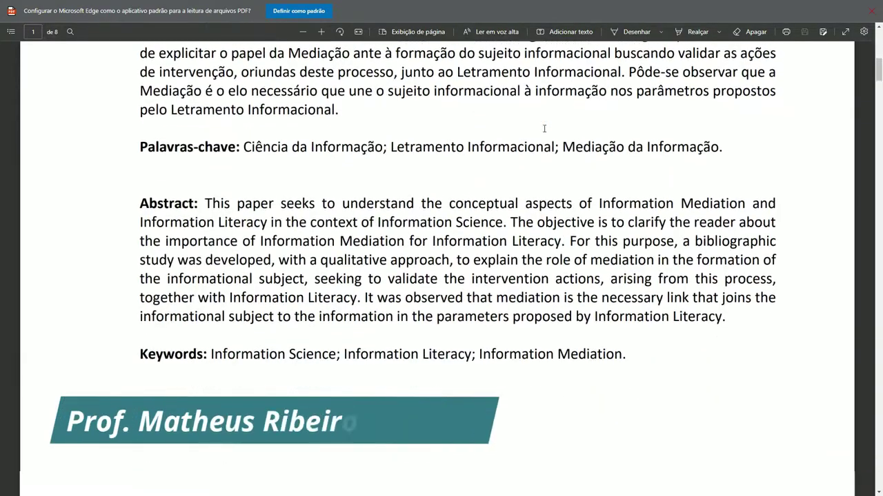
pyautogui.scroll(-9, 546, 129)
pyautogui.scroll(-6, 543, 131)
pyautogui.scroll(-1, 543, 131)
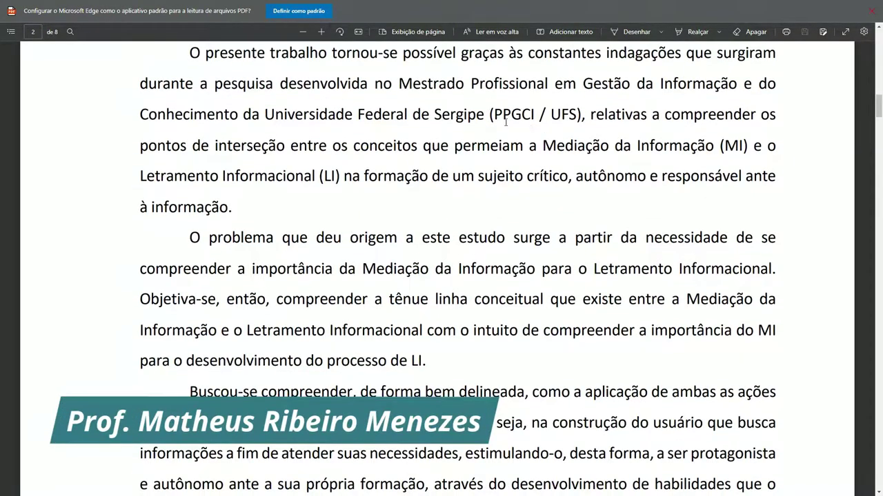
pyautogui.keyDown('ctrl'); pyautogui.scroll(-2, 370, 150); pyautogui.keyUp('ctrl')
pyautogui.keyDown('ctrl'); pyautogui.scroll(-2, 370, 151); pyautogui.keyUp('ctrl')
pyautogui.scroll(-10, 414, 135)
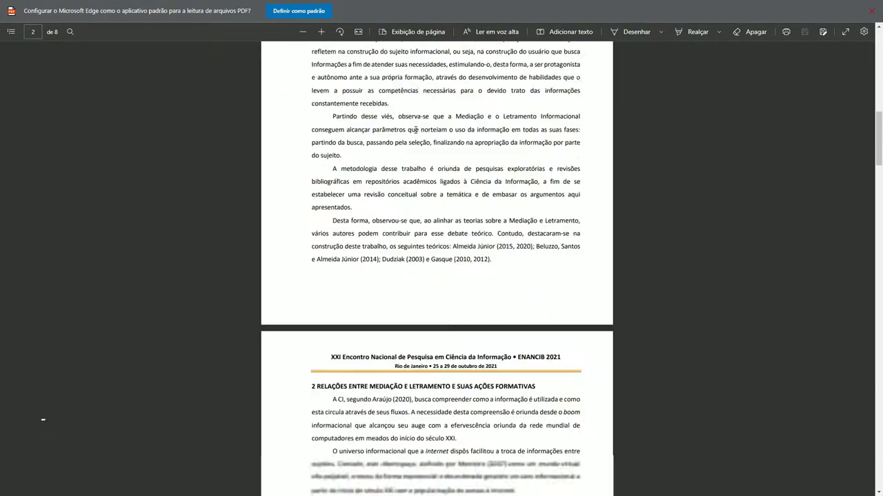
pyautogui.scroll(-5, 415, 129)
pyautogui.scroll(-3, 415, 130)
pyautogui.scroll(-2, 416, 130)
pyautogui.scroll(-3, 414, 130)
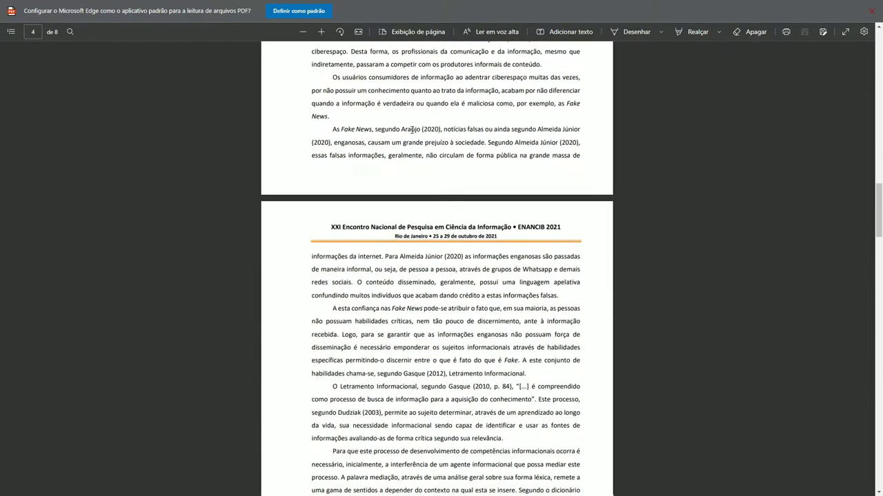
pyautogui.scroll(-7, 412, 130)
pyautogui.scroll(-2, 412, 130)
pyautogui.scroll(6, 412, 130)
pyautogui.keyDown('ctrl'); pyautogui.scroll(3, 446, 135); pyautogui.keyUp('ctrl')
pyautogui.keyDown('ctrl'); pyautogui.scroll(1, 446, 136); pyautogui.keyUp('ctrl')
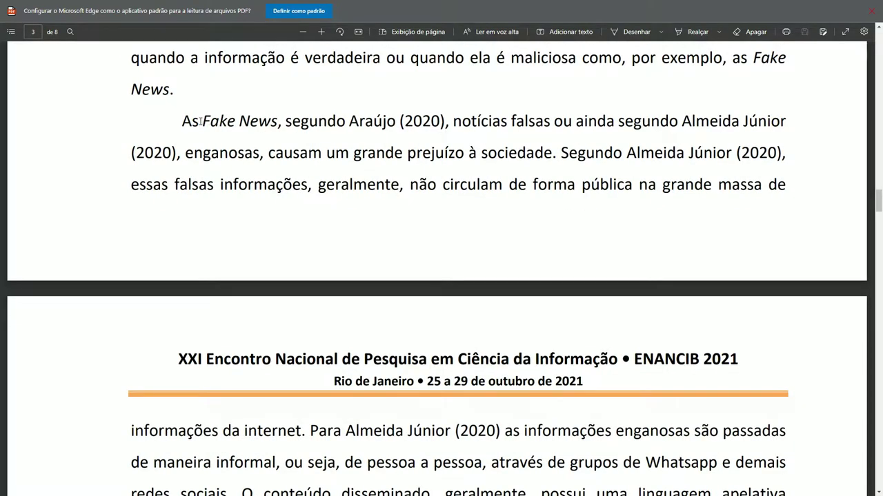
pyautogui.scroll(3, 184, 122)
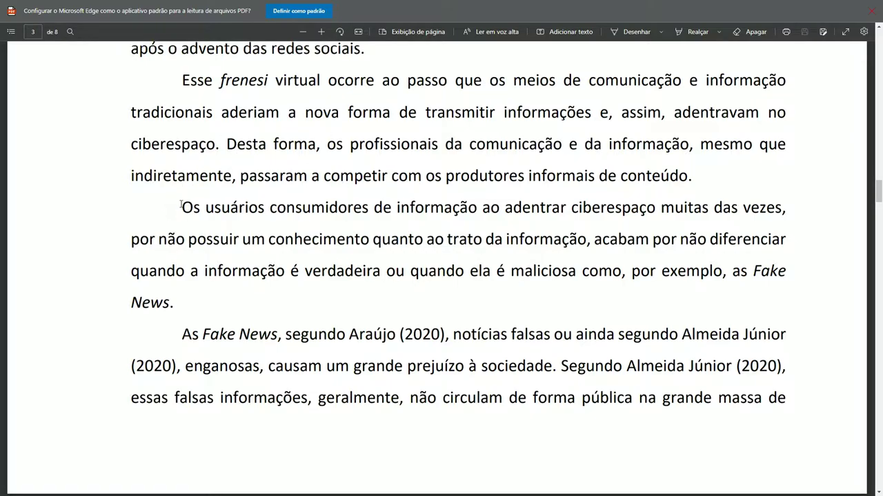
# Select the 'Os usuários' paragraph about users and Fake News on page 3
pyautogui.moveTo(181, 205); pyautogui.dragTo(162, 302)
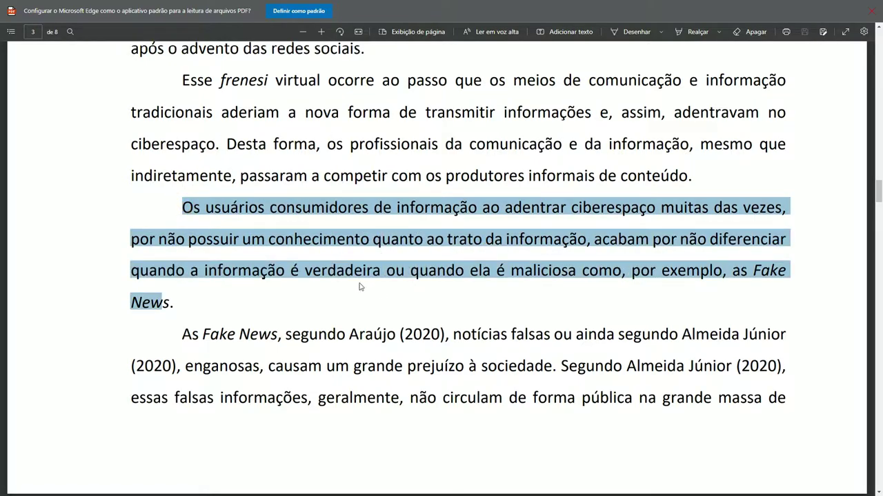
pyautogui.click(196, 207)
pyautogui.moveTo(183, 207)
pyautogui.mouseDown()
pyautogui.moveTo(743, 213)
pyautogui.moveTo(414, 215)
pyautogui.moveTo(182, 232)
pyautogui.moveTo(736, 240)
pyautogui.moveTo(159, 254)
pyautogui.moveTo(231, 271)
pyautogui.moveTo(695, 276)
pyautogui.moveTo(344, 309)
pyautogui.mouseUp()
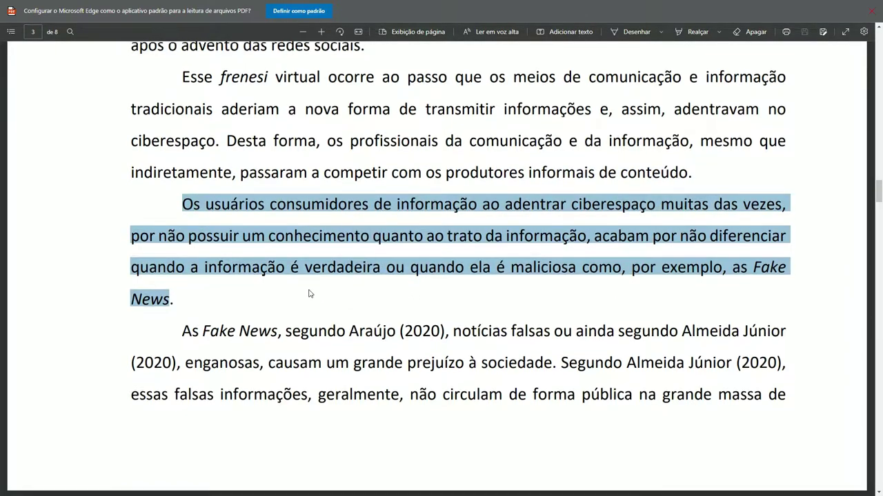
pyautogui.scroll(-2, 310, 292)
pyautogui.scroll(-1, 207, 173)
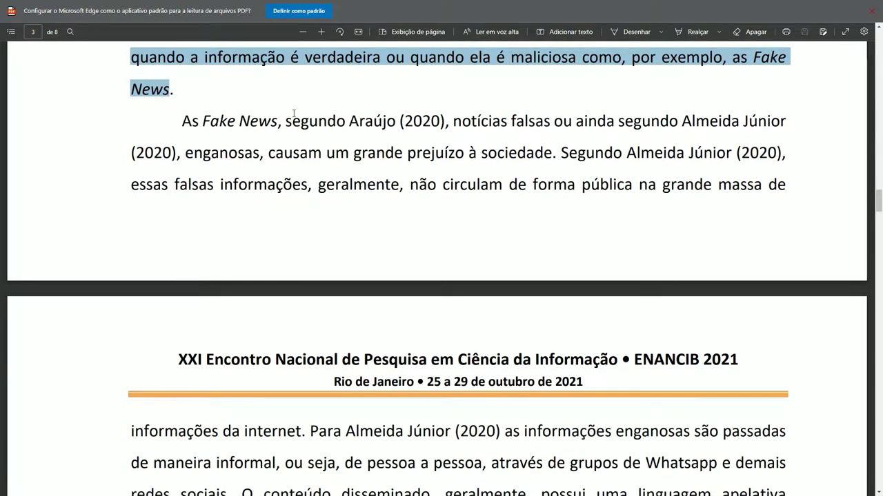
# Select the Araújo (2020) and Almeida Júnior (2020) citations and the false-information sentence
pyautogui.moveTo(301, 120); pyautogui.dragTo(781, 122)
pyautogui.click(458, 122)
pyautogui.moveTo(193, 152)
pyautogui.mouseDown()
pyautogui.moveTo(271, 142)
pyautogui.moveTo(712, 153)
pyautogui.mouseUp()
pyautogui.moveTo(164, 186); pyautogui.dragTo(296, 196)
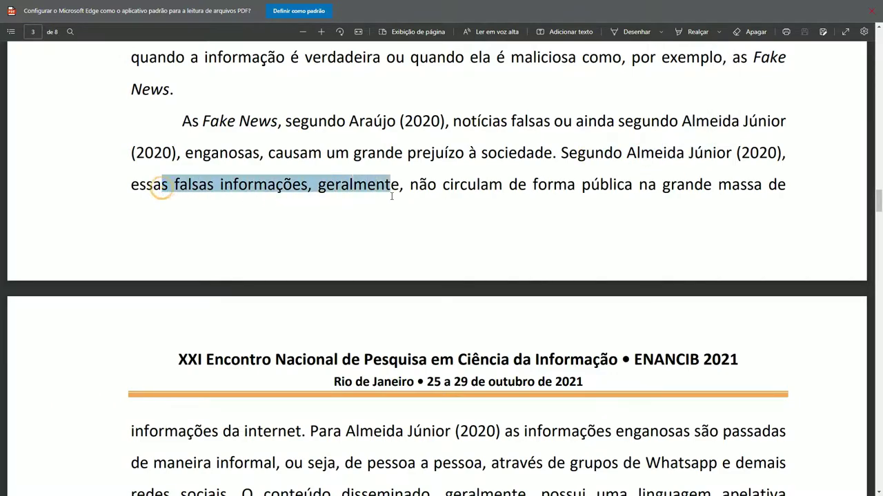
pyautogui.moveTo(392, 197); pyautogui.dragTo(729, 203)
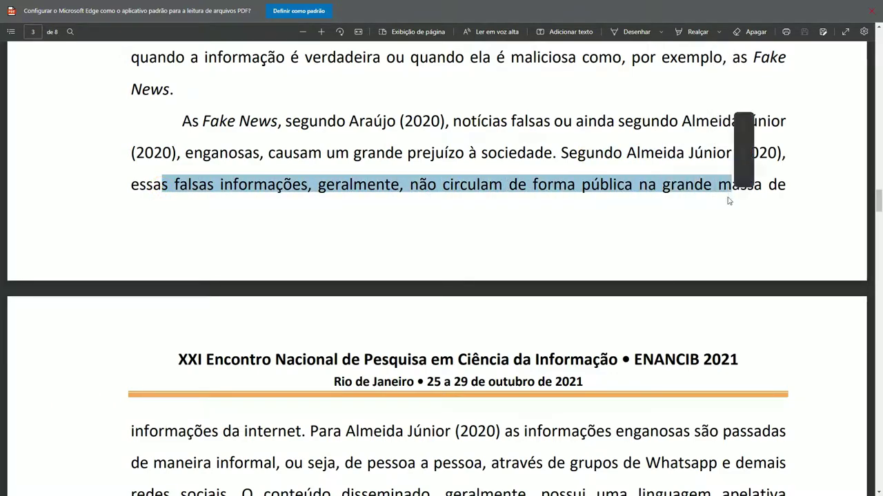
# Select page 4's passage on misleading information spreading in WhatsApp groups and people trusting it
pyautogui.scroll(-2, 437, 216)
pyautogui.moveTo(234, 278); pyautogui.dragTo(180, 284)
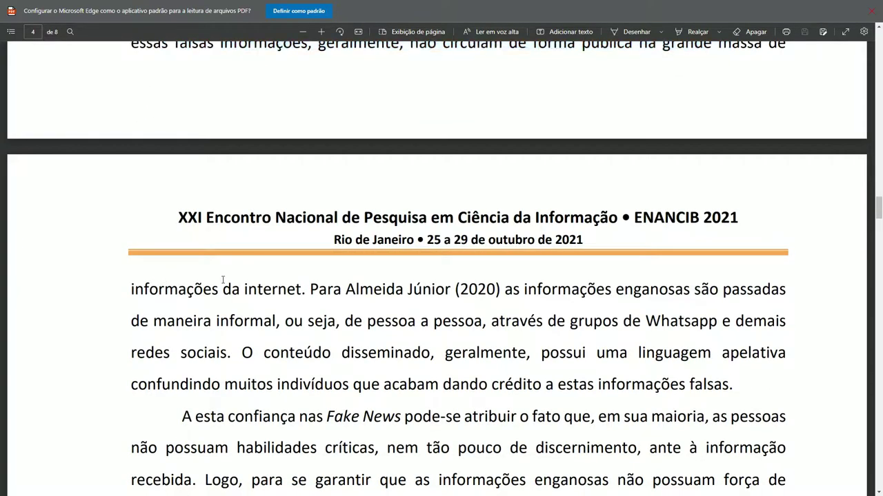
pyautogui.scroll(-1, 327, 275)
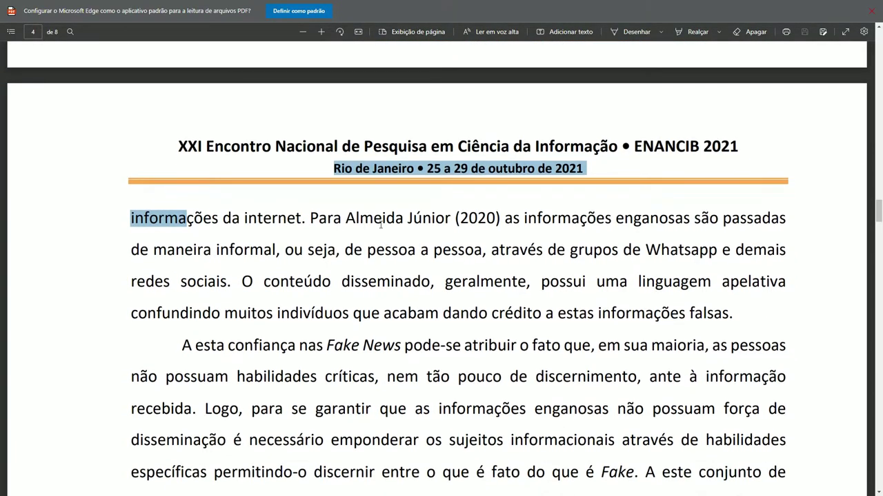
pyautogui.moveTo(506, 218)
pyautogui.mouseDown()
pyautogui.moveTo(706, 230)
pyautogui.moveTo(437, 252)
pyautogui.mouseUp()
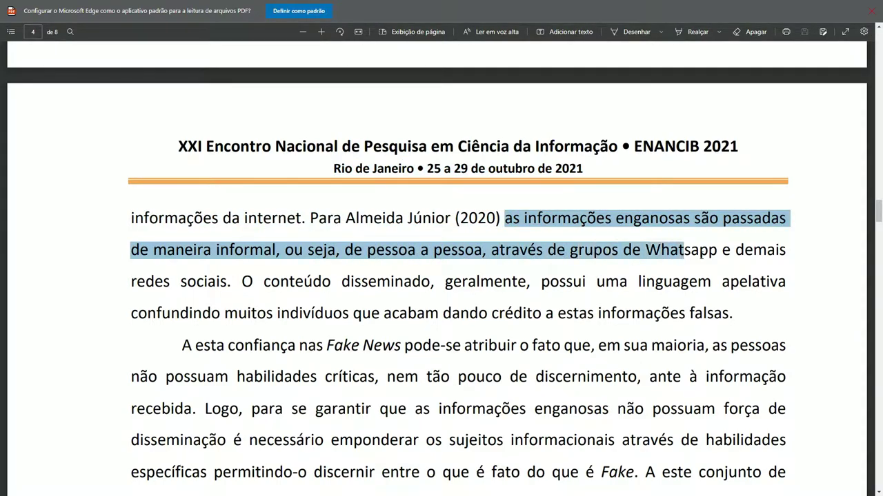
pyautogui.moveTo(437, 252)
pyautogui.mouseDown()
pyautogui.moveTo(732, 255)
pyautogui.moveTo(250, 283)
pyautogui.moveTo(729, 279)
pyautogui.mouseUp()
pyautogui.click(246, 283)
pyautogui.moveTo(211, 311); pyautogui.dragTo(627, 301)
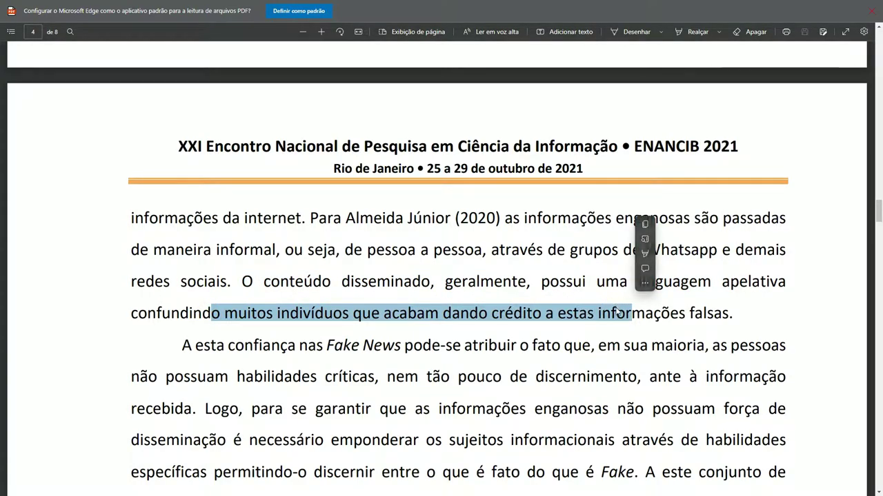
# Return to page 3 and select the words 'Fake News'
pyautogui.scroll(4, 617, 305)
pyautogui.scroll(3, 616, 309)
pyautogui.scroll(-2, 616, 308)
pyautogui.scroll(-1, 616, 305)
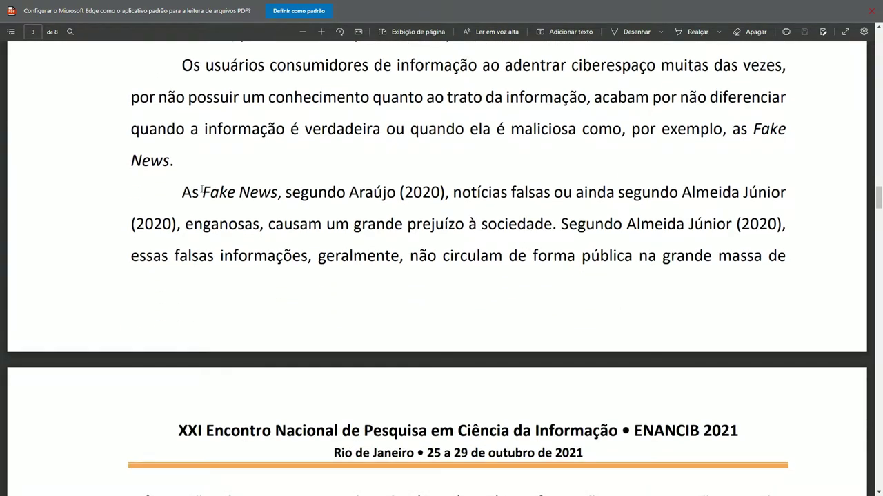
pyautogui.moveTo(193, 192); pyautogui.dragTo(276, 191)
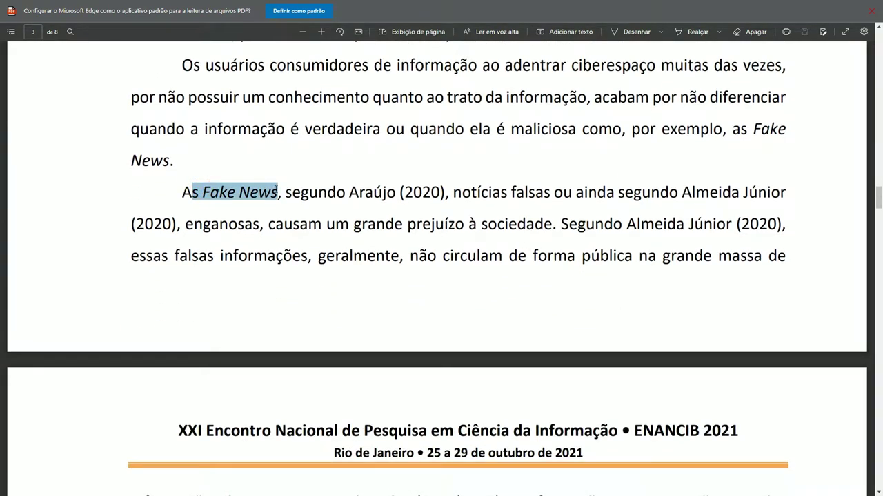
# Highlight 'Fake News' in yellow and underline Araújo (2020) and 'notícias falsas' in blue ink
pyautogui.click(690, 32)
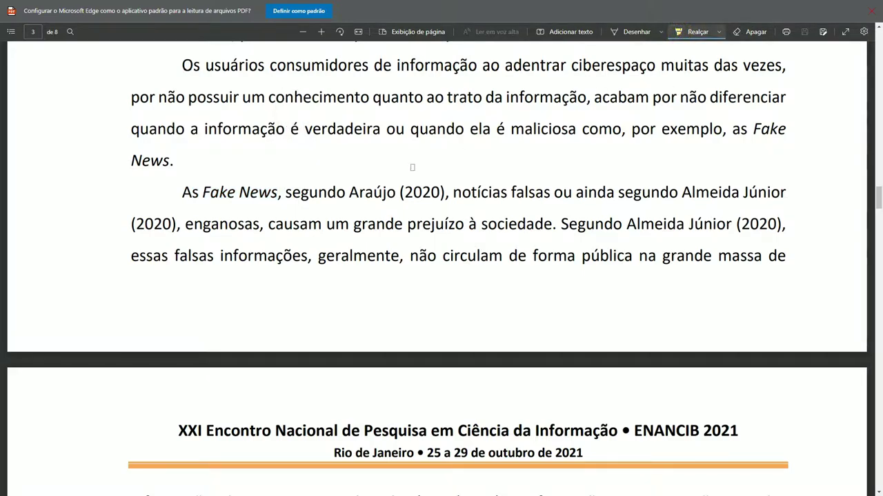
pyautogui.moveTo(200, 191); pyautogui.dragTo(279, 192)
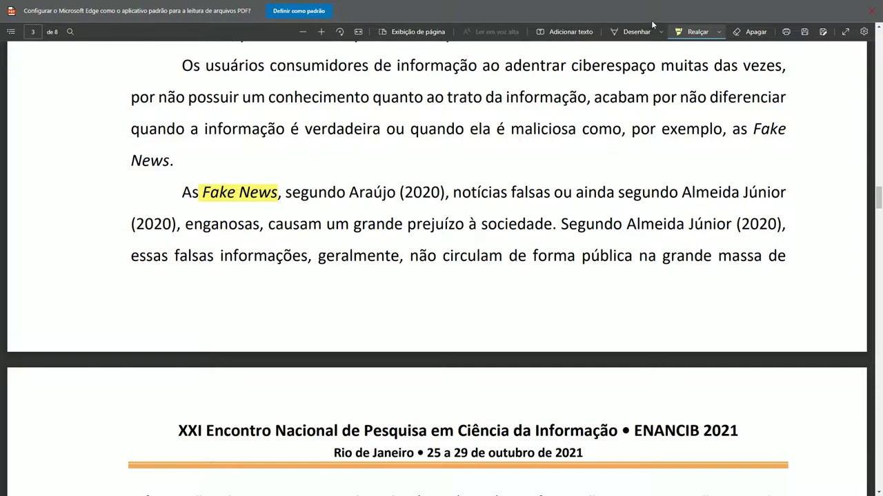
pyautogui.click(633, 32)
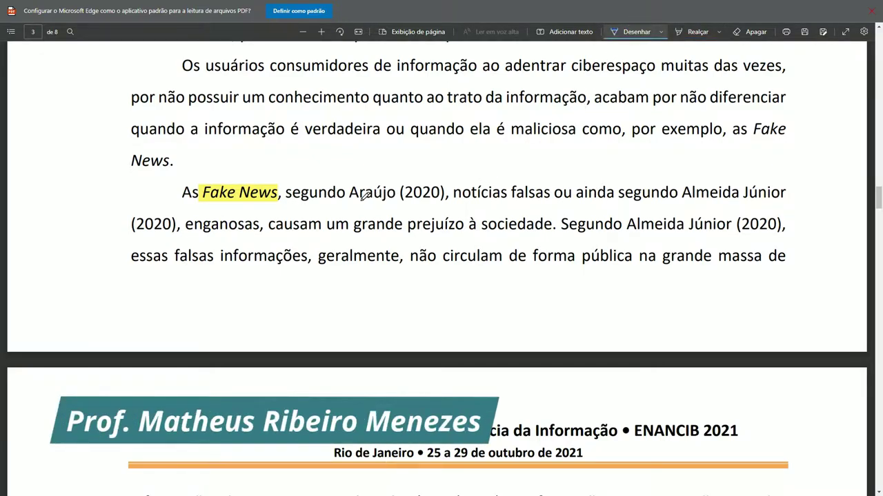
pyautogui.moveTo(348, 200); pyautogui.dragTo(443, 202)
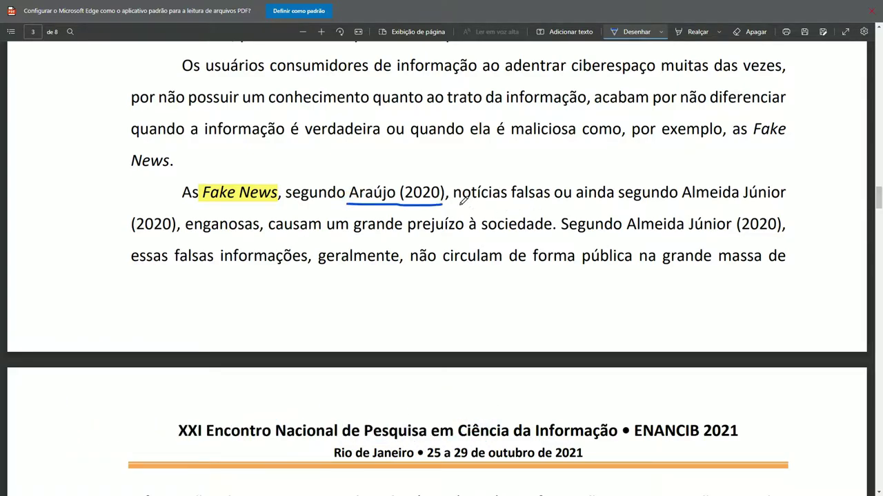
pyautogui.moveTo(457, 202); pyautogui.dragTo(544, 201)
# Circle Almeida Júnior and 'enganosas', and draw arrows linking the terms to their authors
pyautogui.moveTo(679, 176)
pyautogui.mouseDown()
pyautogui.moveTo(690, 207)
pyautogui.moveTo(773, 204)
pyautogui.moveTo(795, 187)
pyautogui.moveTo(680, 177)
pyautogui.mouseUp()
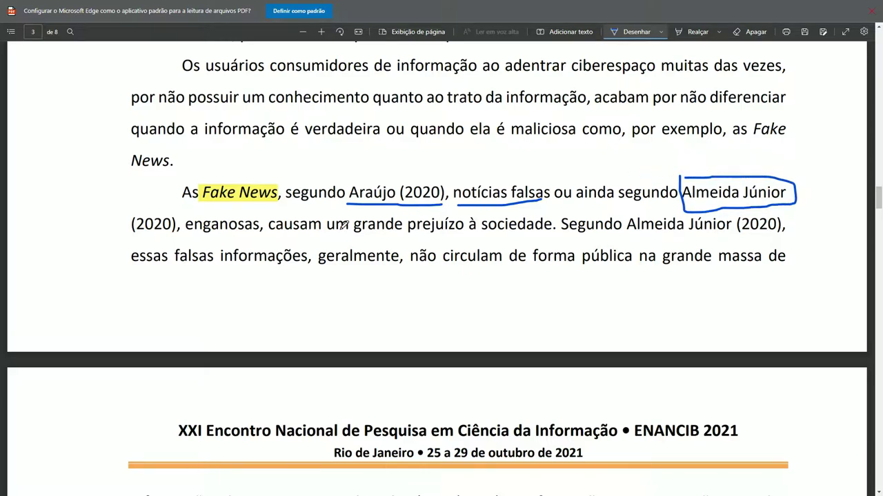
pyautogui.moveTo(190, 215)
pyautogui.mouseDown()
pyautogui.moveTo(182, 228)
pyautogui.moveTo(257, 238)
pyautogui.moveTo(266, 218)
pyautogui.moveTo(196, 213)
pyautogui.mouseUp()
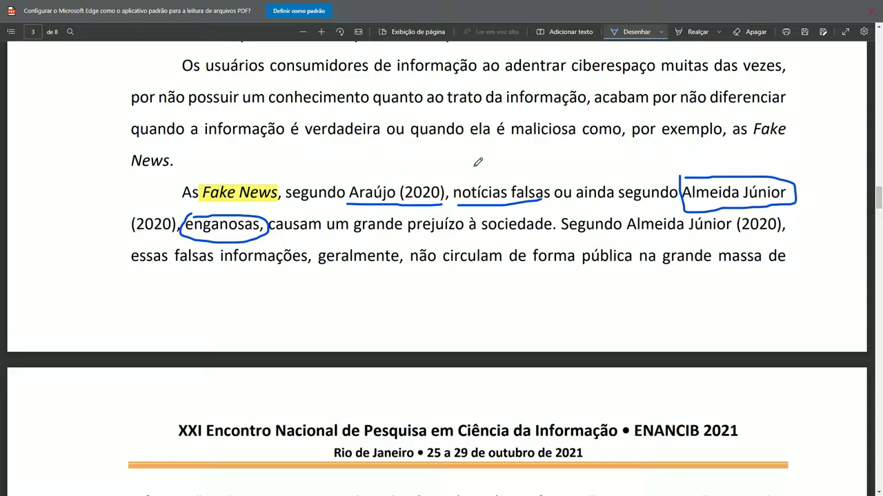
pyautogui.moveTo(499, 178)
pyautogui.mouseDown()
pyautogui.moveTo(405, 172)
pyautogui.moveTo(418, 180)
pyautogui.mouseUp()
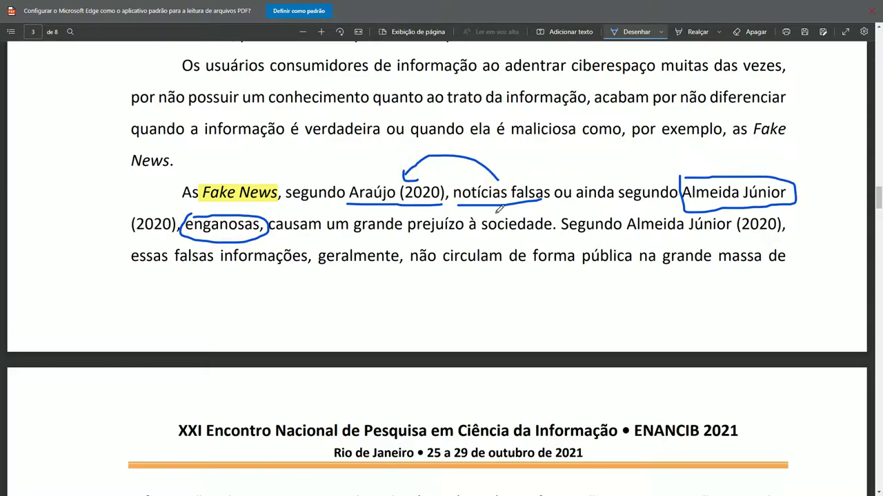
pyautogui.moveTo(281, 218)
pyautogui.mouseDown()
pyautogui.moveTo(662, 190)
pyautogui.moveTo(657, 200)
pyautogui.mouseUp()
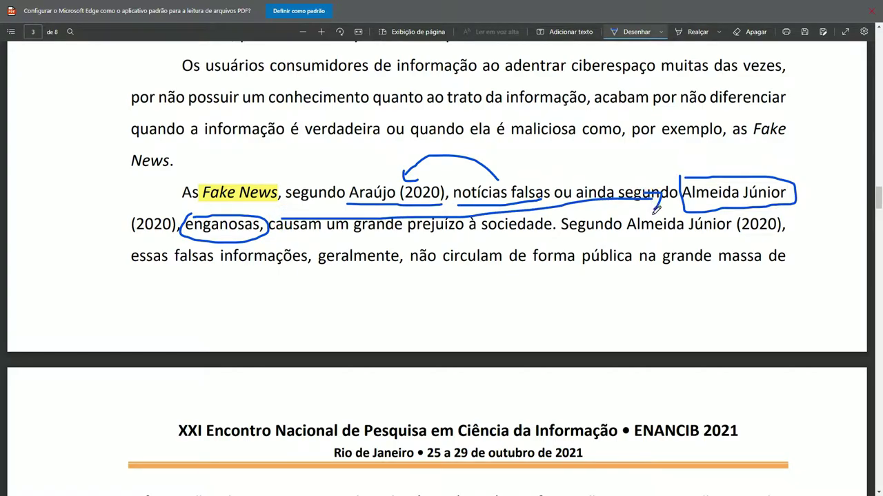
# Underline page 4's misleading-information passage, arrow it to Almeida Júnior (2020), and highlight that citation
pyautogui.scroll(-4, 620, 221)
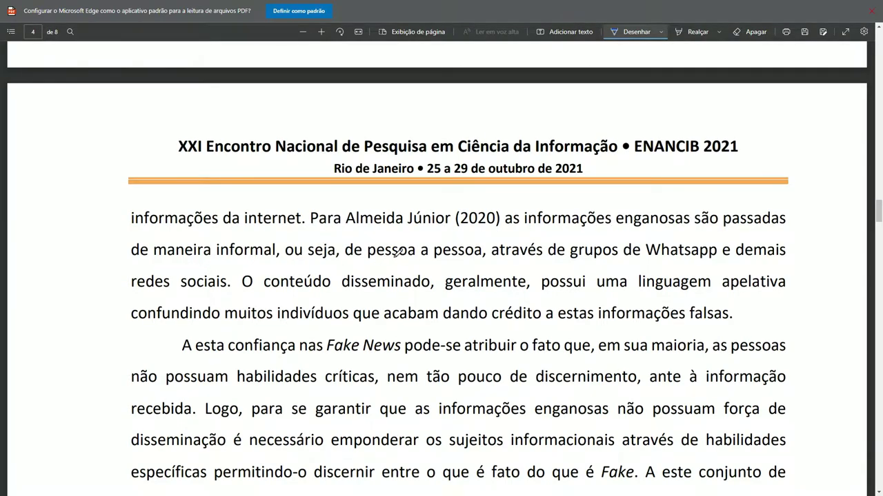
pyautogui.moveTo(507, 225); pyautogui.dragTo(787, 223)
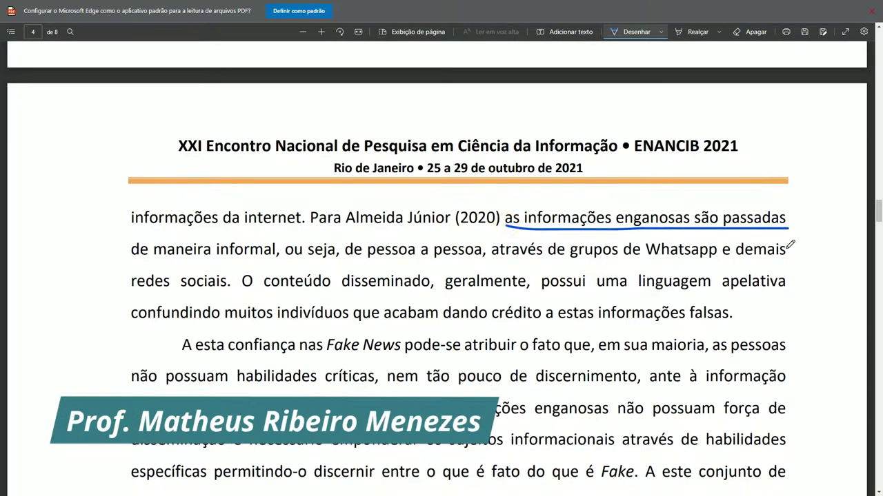
pyautogui.moveTo(786, 257); pyautogui.dragTo(142, 262)
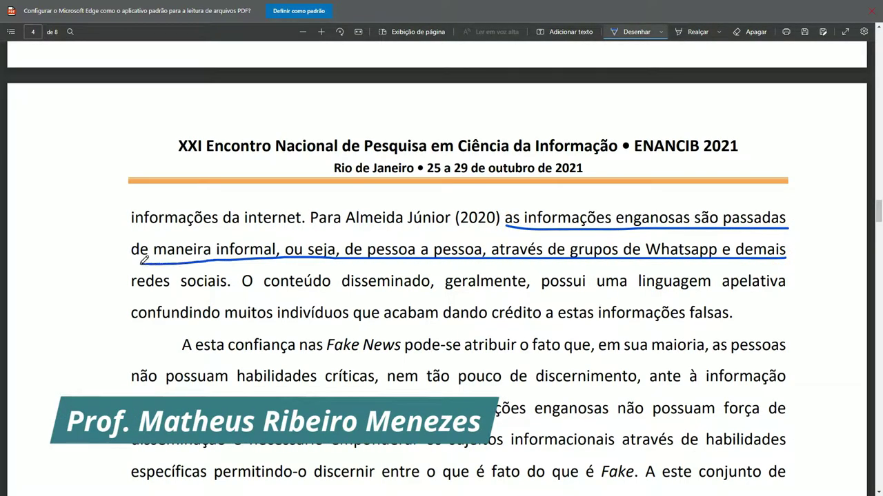
pyautogui.moveTo(124, 295); pyautogui.dragTo(234, 294)
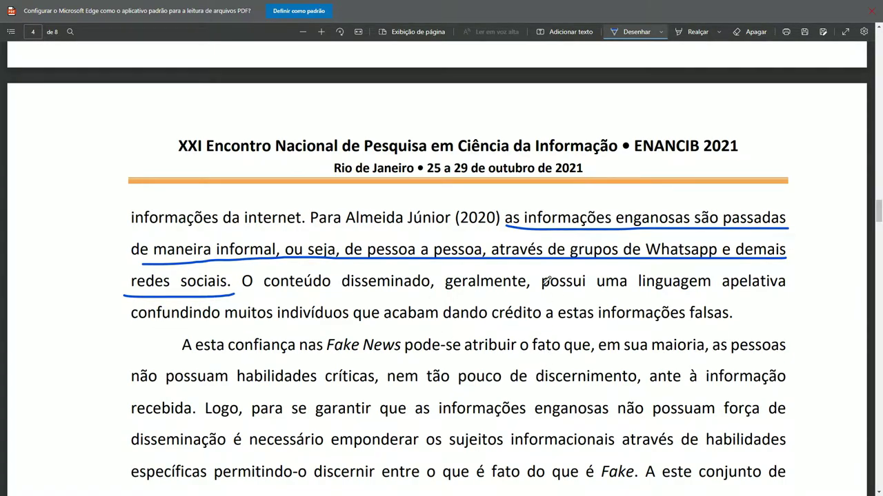
pyautogui.moveTo(625, 207)
pyautogui.mouseDown()
pyautogui.moveTo(464, 203)
pyautogui.moveTo(484, 210)
pyautogui.mouseUp()
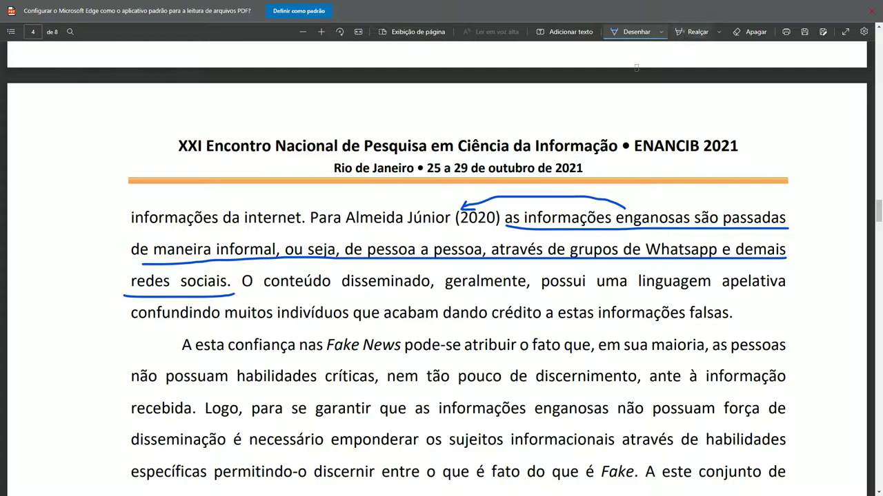
pyautogui.click(691, 31)
pyautogui.moveTo(343, 218); pyautogui.dragTo(504, 218)
# Scroll to page 5 with the 'Contudo, ao se especificar…' paragraph at the top
pyautogui.scroll(-1, 445, 312)
pyautogui.scroll(-5, 445, 313)
pyautogui.scroll(-5, 445, 312)
pyautogui.scroll(-5, 444, 313)
pyautogui.scroll(-5, 444, 311)
pyautogui.scroll(1, 444, 312)
pyautogui.scroll(-4, 444, 312)
pyautogui.scroll(4, 444, 312)
pyautogui.scroll(-2, 444, 312)
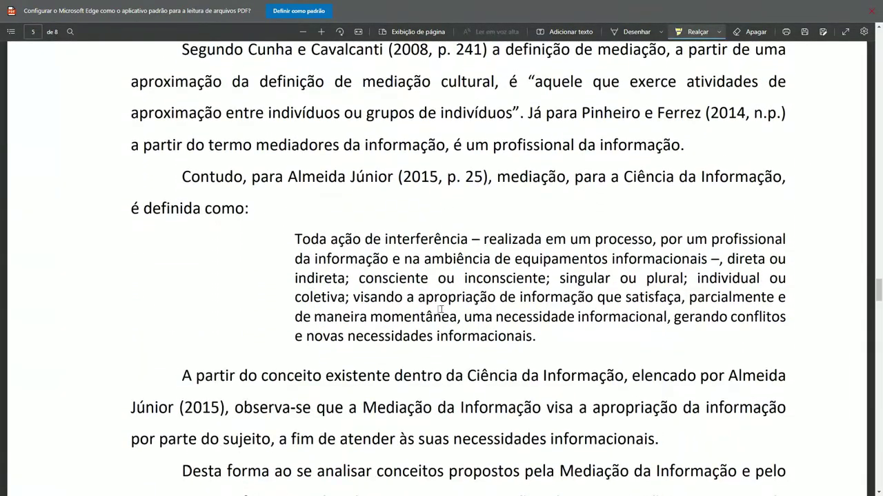
pyautogui.scroll(1, 434, 296)
pyautogui.scroll(1, 433, 296)
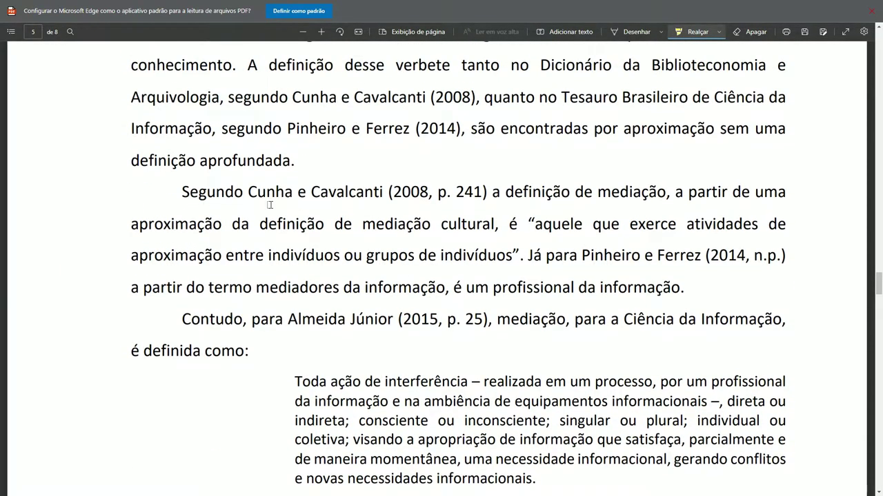
pyautogui.scroll(1, 218, 191)
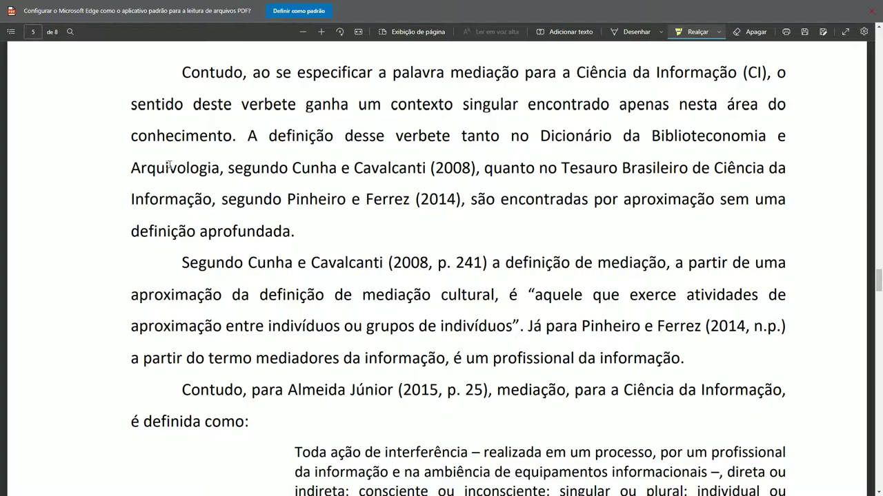
# Highlight Cunha e Cavalcanti (2008) and Pinheiro e Ferrez (2014), adding ink arrows and a margin bracket
pyautogui.moveTo(292, 168); pyautogui.dragTo(479, 168)
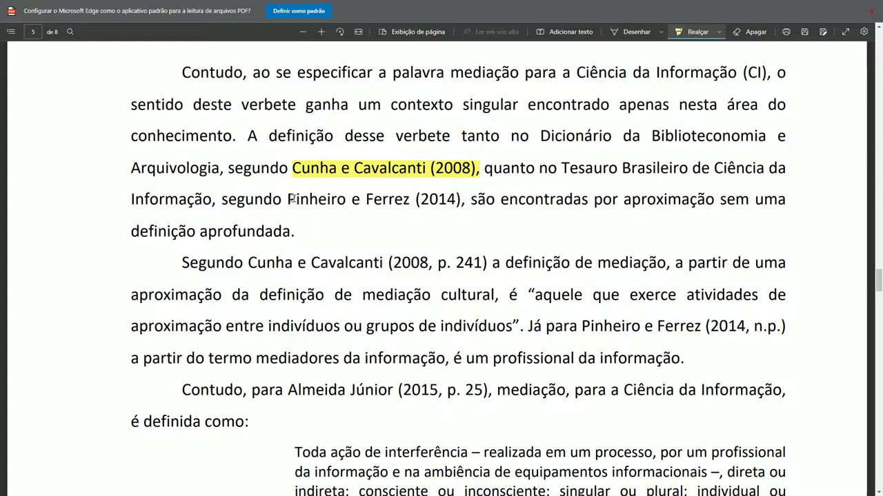
pyautogui.moveTo(292, 200); pyautogui.dragTo(459, 200)
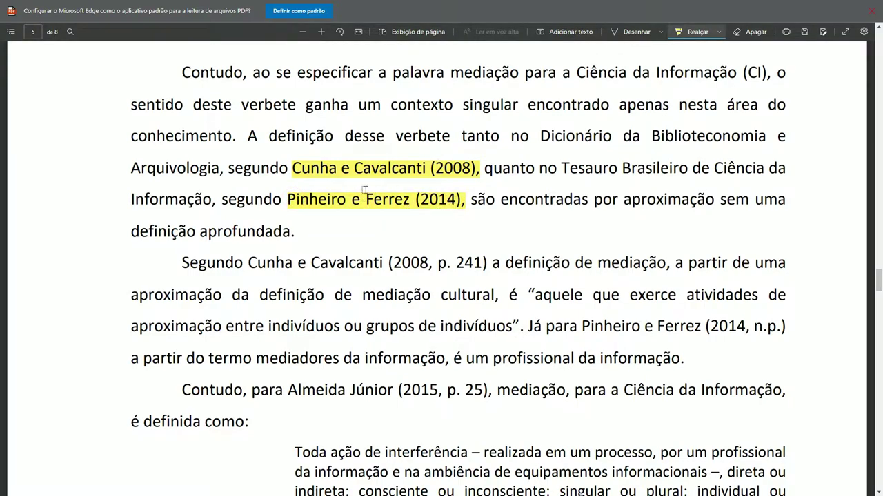
pyautogui.click(629, 31)
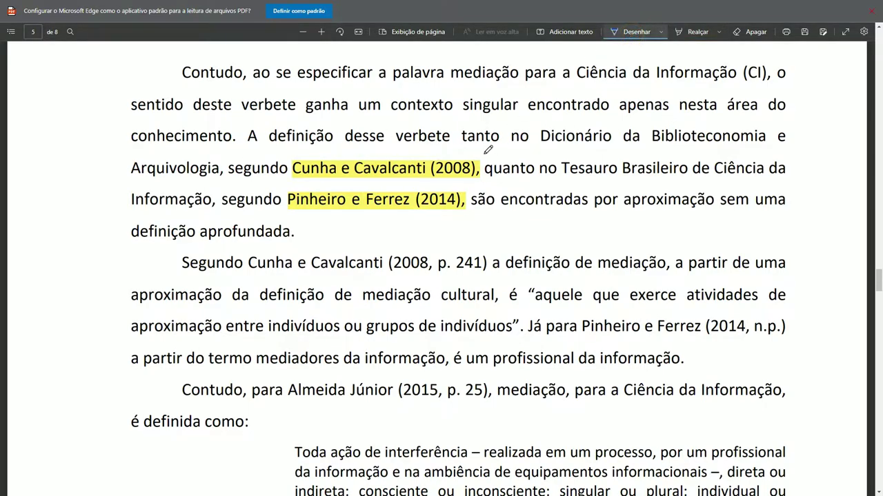
pyautogui.moveTo(461, 155); pyautogui.dragTo(569, 142)
pyautogui.moveTo(418, 187)
pyautogui.mouseDown()
pyautogui.moveTo(533, 175)
pyautogui.moveTo(537, 182)
pyautogui.mouseUp()
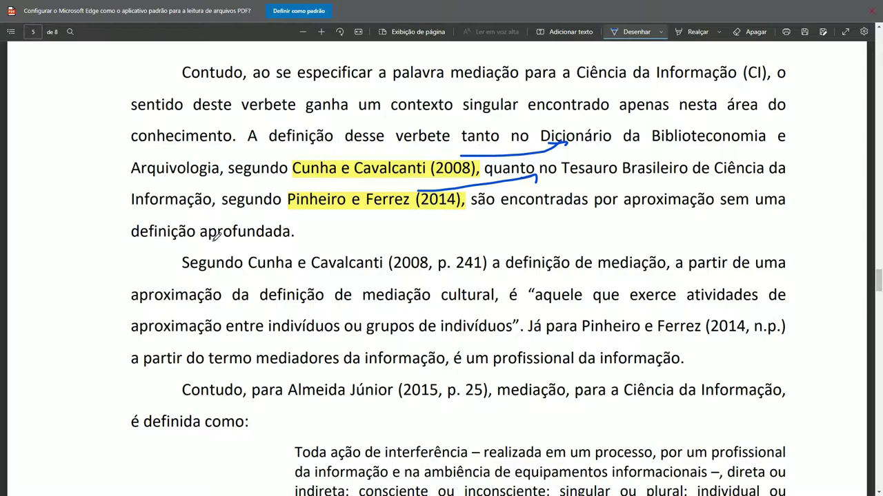
pyautogui.moveTo(793, 132)
pyautogui.mouseDown()
pyautogui.moveTo(797, 151)
pyautogui.moveTo(776, 226)
pyautogui.mouseUp()
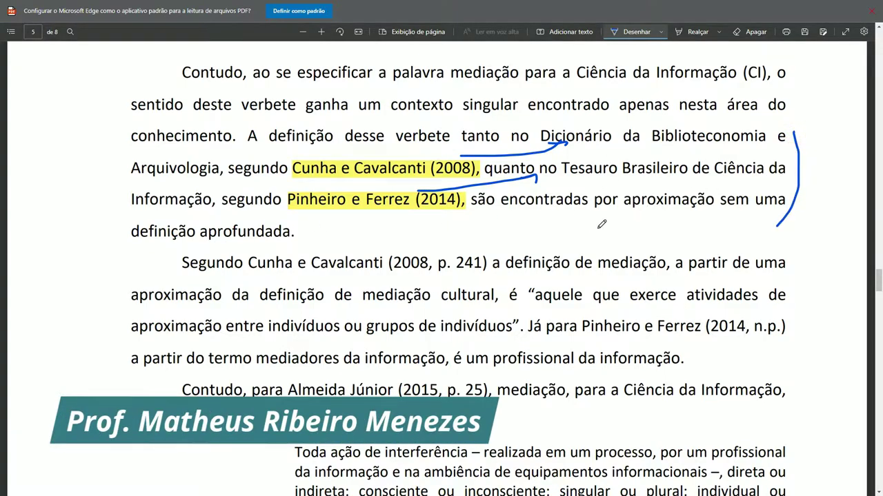
# Circle 'mediação cultural', arrow it to 'de mediação', and underline the quoted definition in blue
pyautogui.scroll(-3, 523, 180)
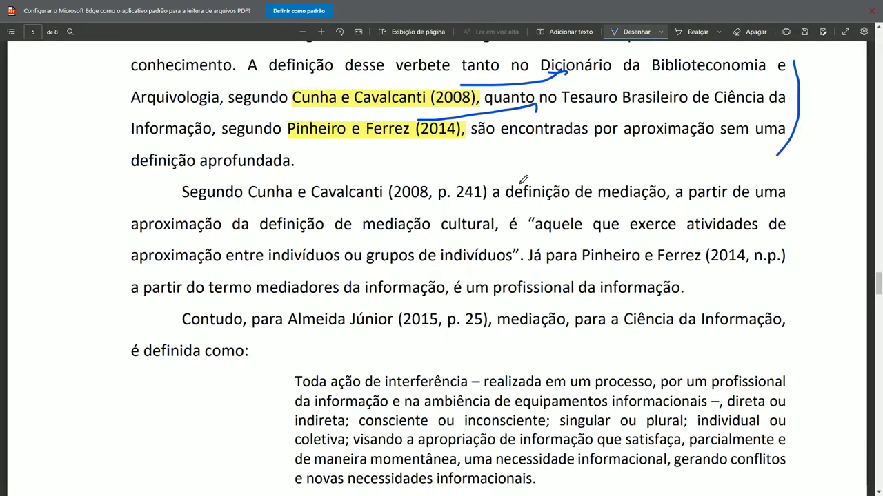
pyautogui.scroll(-1, 524, 179)
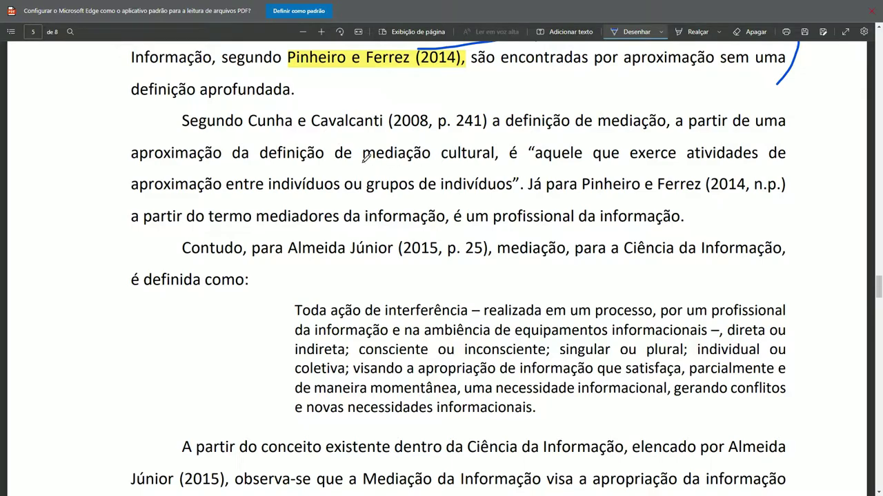
pyautogui.moveTo(362, 159)
pyautogui.mouseDown()
pyautogui.moveTo(490, 167)
pyautogui.moveTo(502, 138)
pyautogui.moveTo(412, 142)
pyautogui.moveTo(363, 159)
pyautogui.mouseUp()
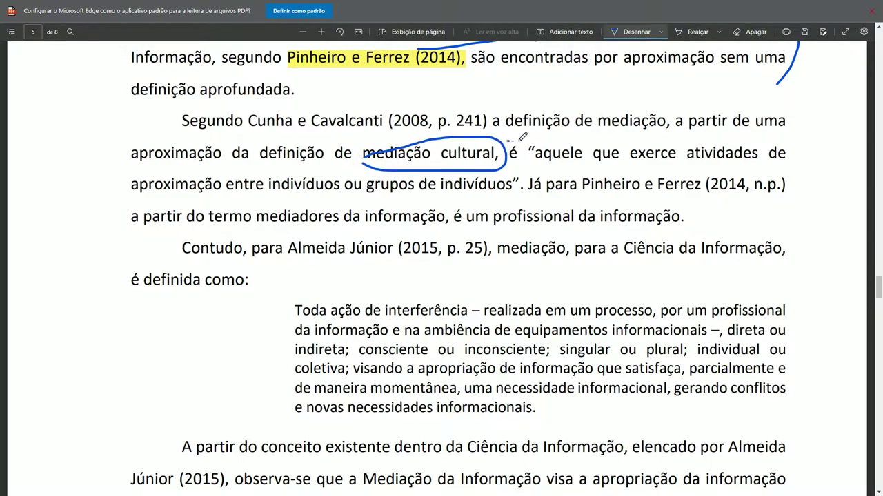
pyautogui.moveTo(507, 142); pyautogui.dragTo(595, 123)
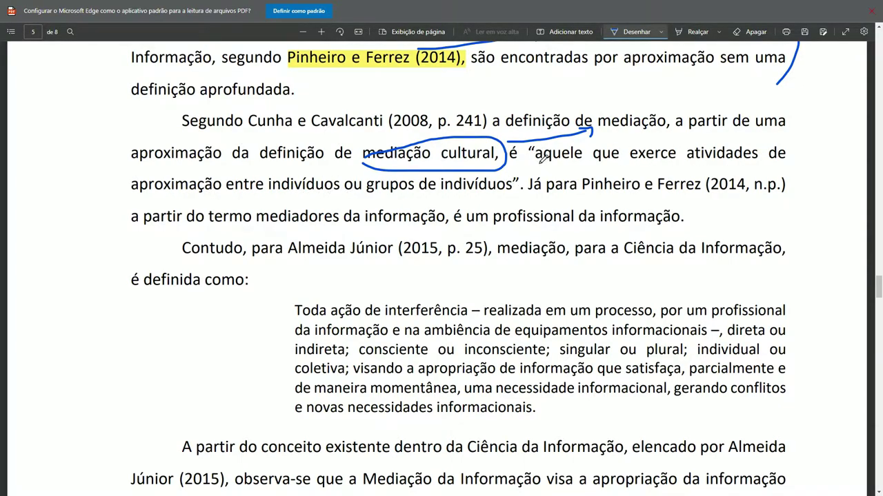
pyautogui.moveTo(538, 163); pyautogui.dragTo(796, 157)
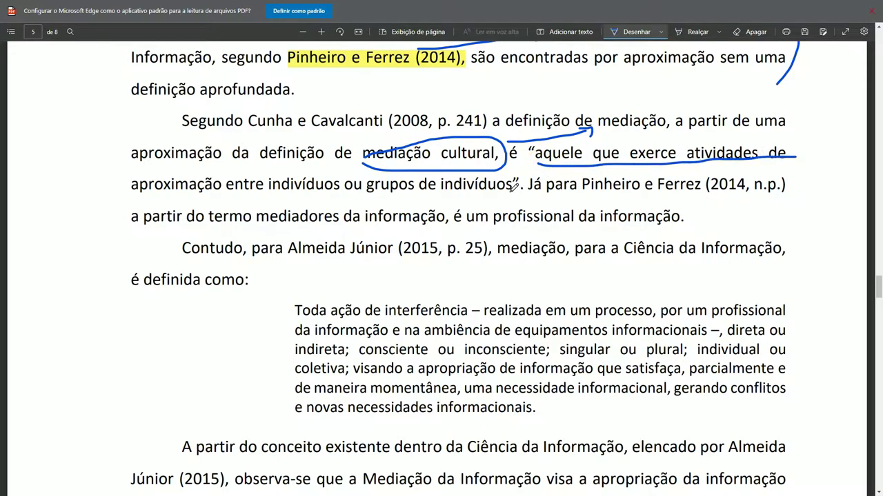
pyautogui.moveTo(512, 190); pyautogui.dragTo(139, 201)
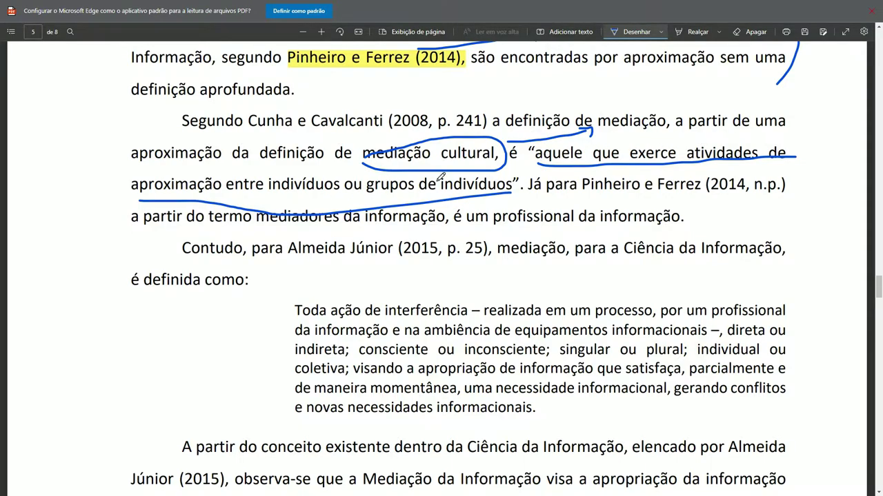
# Highlight Cunha e Cavalcanti (2008, p. 241), Pinheiro e Ferrez (2014, n.p.), Almeida Júnior (2015, p. 25) and the block quote
pyautogui.click(686, 30)
pyautogui.moveTo(247, 121); pyautogui.dragTo(484, 121)
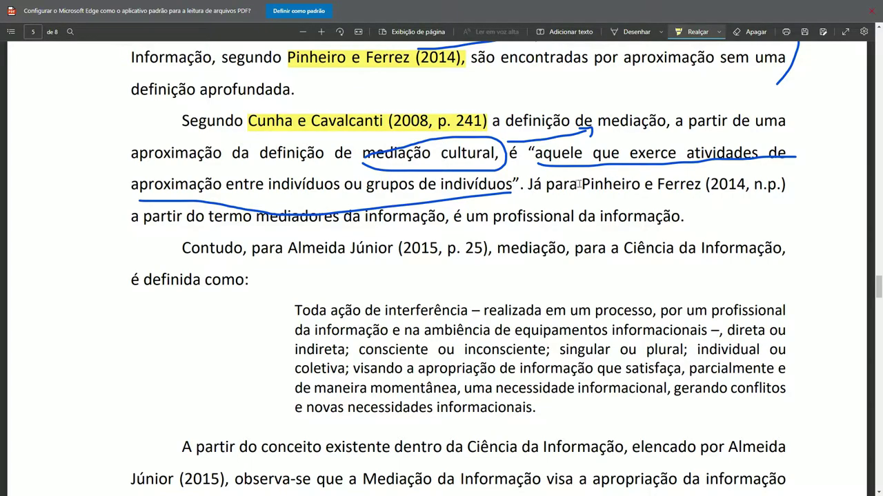
pyautogui.moveTo(581, 183); pyautogui.dragTo(785, 183)
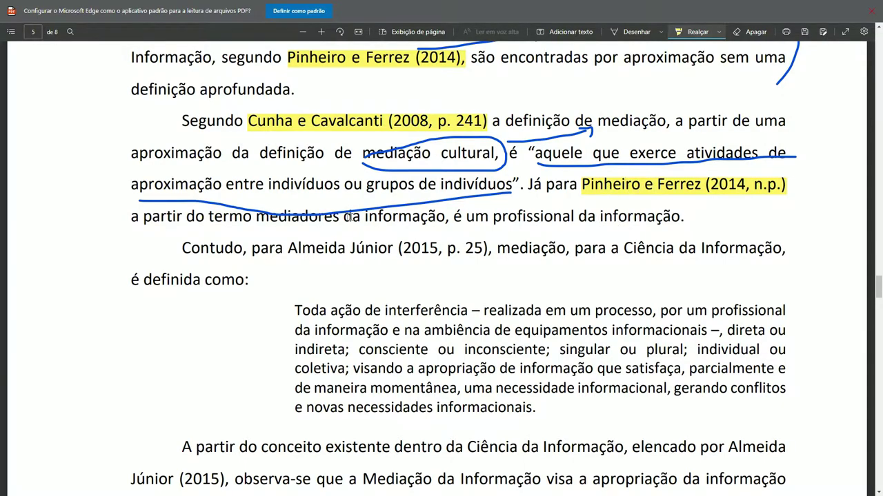
pyautogui.scroll(-1, 351, 217)
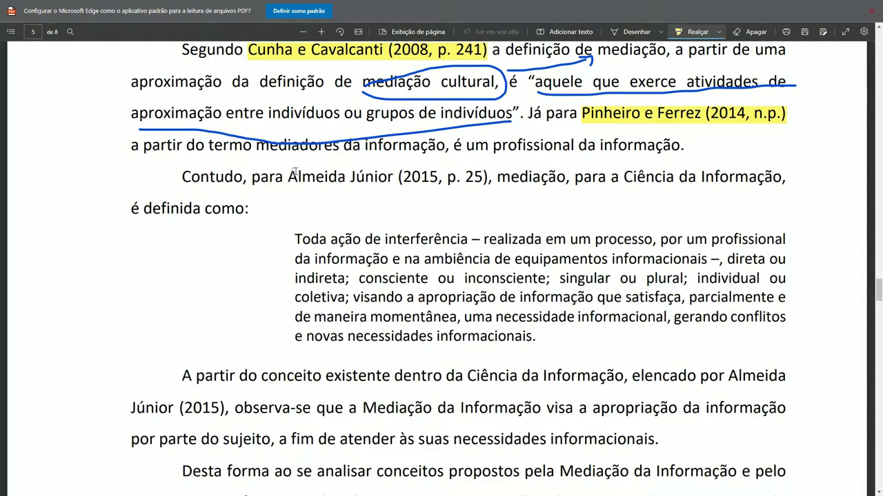
pyautogui.moveTo(293, 174); pyautogui.dragTo(491, 178)
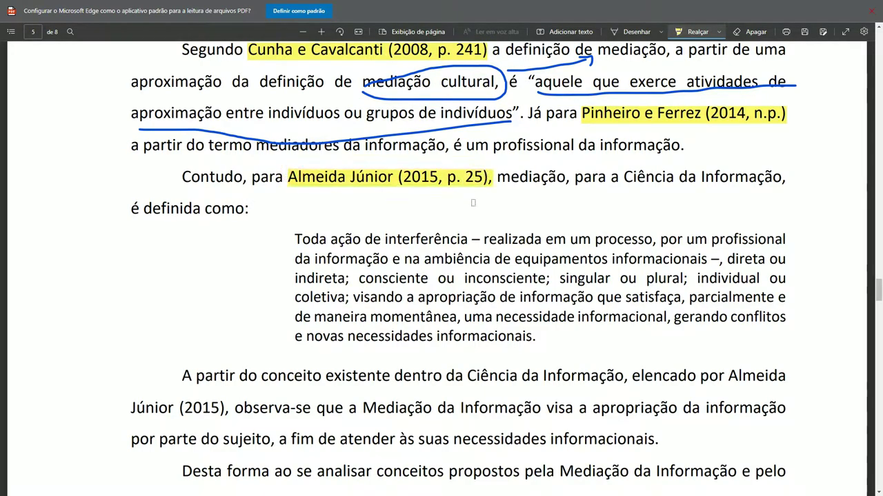
pyautogui.moveTo(288, 238)
pyautogui.mouseDown()
pyautogui.moveTo(491, 298)
pyautogui.moveTo(537, 333)
pyautogui.mouseUp()
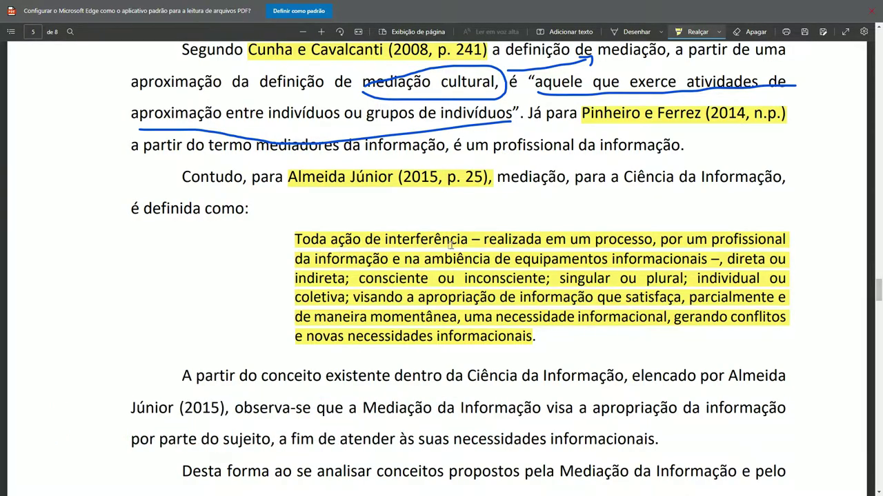
# Highlight the first three reference entries on page 7 in yellow
pyautogui.scroll(-2, 450, 244)
pyautogui.keyDown('ctrl'); pyautogui.scroll(-2, 451, 244); pyautogui.keyUp('ctrl')
pyautogui.scroll(-3, 450, 245)
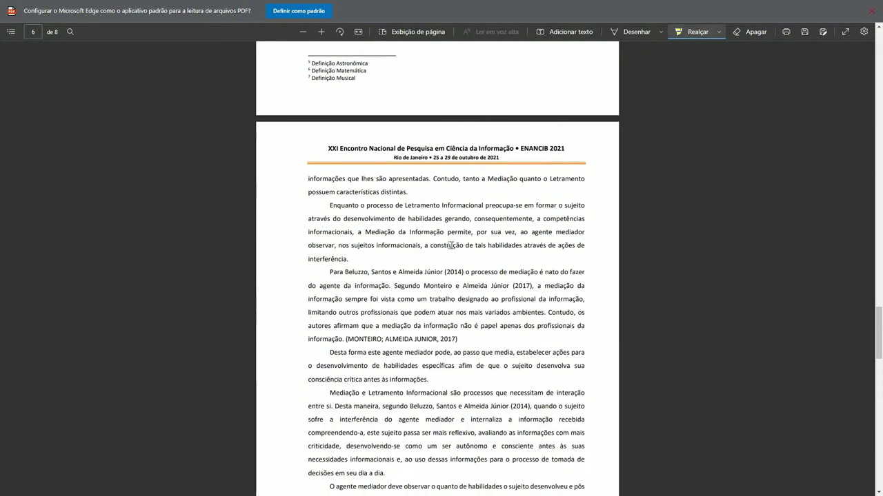
pyautogui.scroll(-5, 450, 246)
pyautogui.scroll(-3, 450, 245)
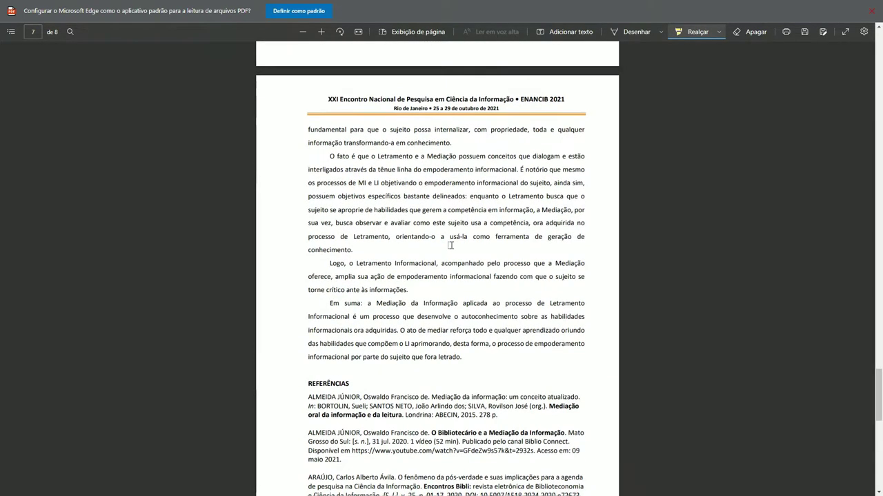
pyautogui.scroll(-4, 450, 245)
pyautogui.scroll(-3, 450, 246)
pyautogui.scroll(-1, 390, 274)
pyautogui.scroll(-1, 390, 273)
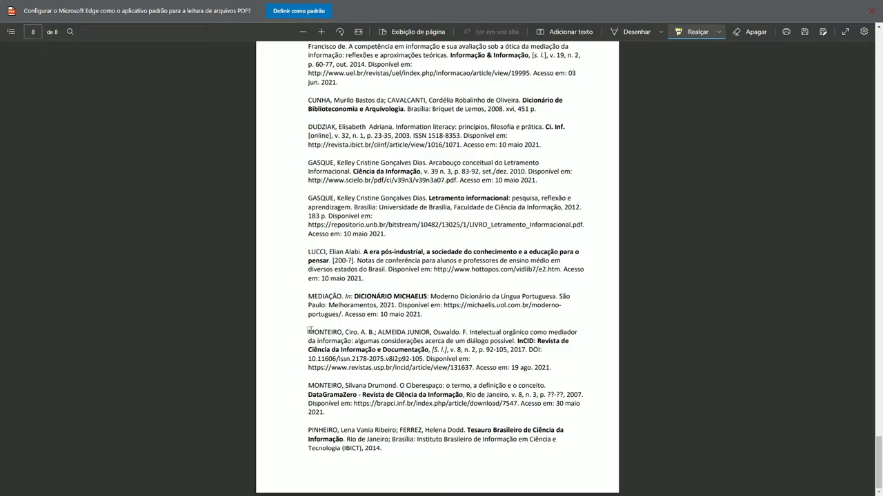
pyautogui.scroll(3, 311, 245)
pyautogui.scroll(2, 306, 203)
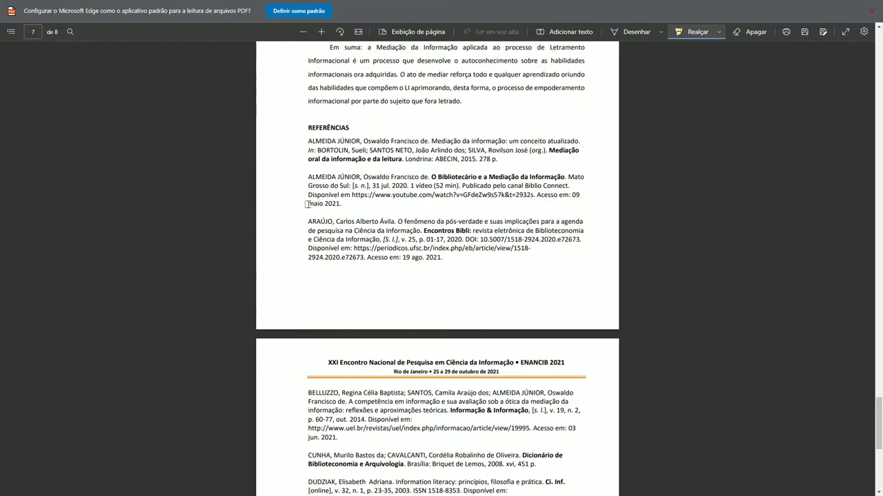
pyautogui.moveTo(306, 140)
pyautogui.mouseDown()
pyautogui.moveTo(451, 248)
pyautogui.moveTo(450, 261)
pyautogui.mouseUp()
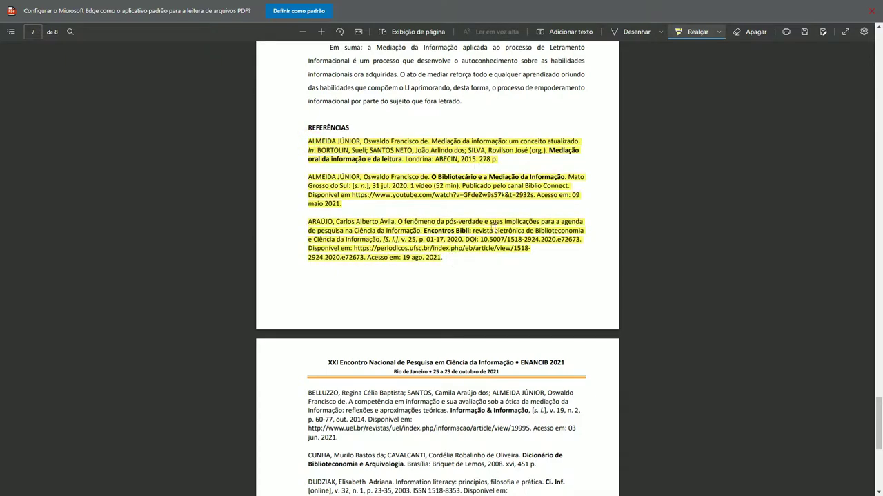
# Highlight the PINHEIRO reference on page 8, then scroll back up to page 6
pyautogui.scroll(-5, 494, 228)
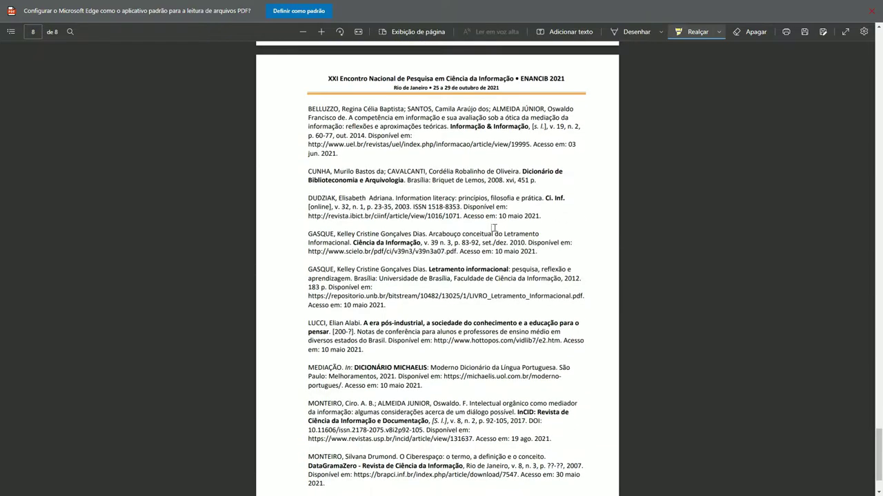
pyautogui.scroll(-1, 493, 228)
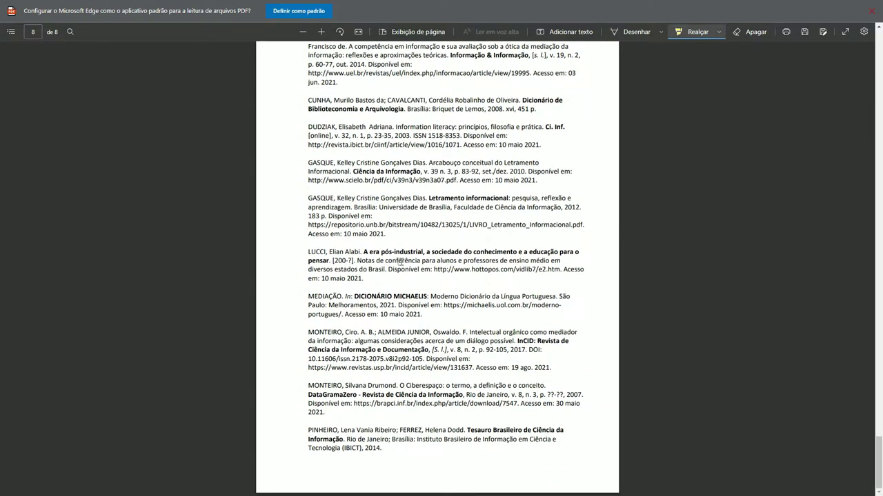
pyautogui.scroll(1, 379, 318)
pyautogui.scroll(-1, 338, 421)
pyautogui.moveTo(304, 429); pyautogui.dragTo(397, 449)
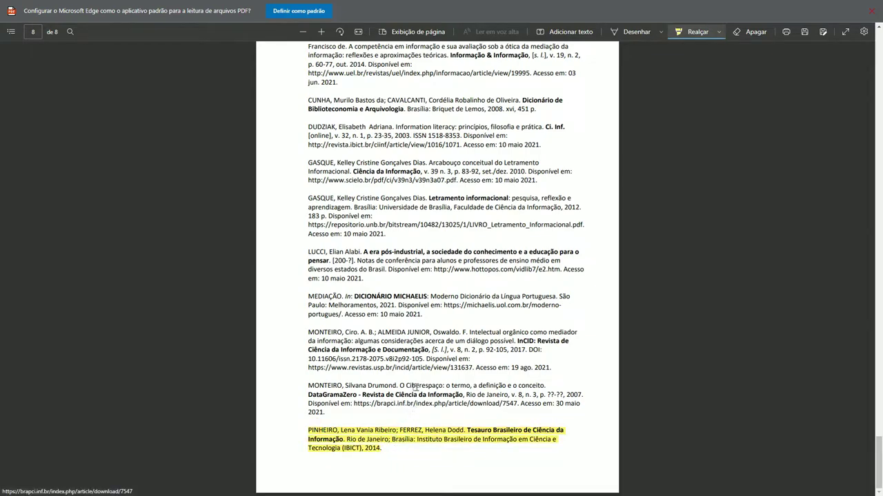
pyautogui.scroll(1, 428, 354)
pyautogui.scroll(10, 429, 354)
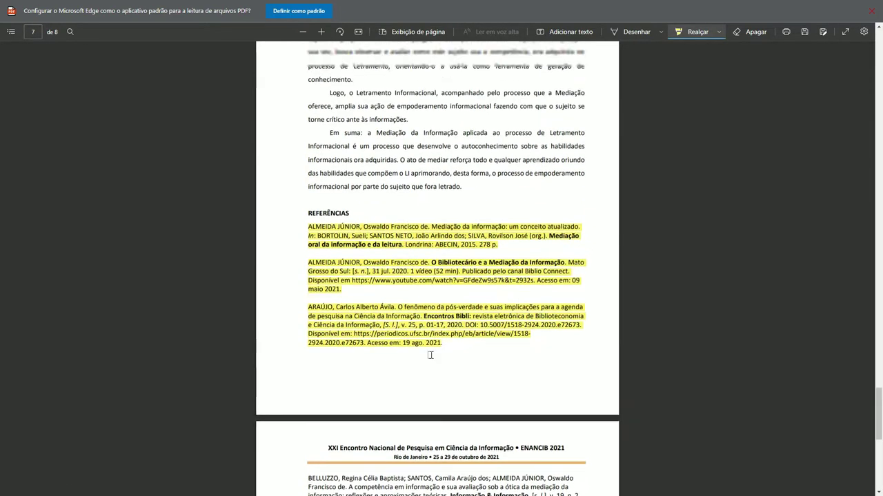
pyautogui.scroll(10, 420, 324)
pyautogui.scroll(10, 407, 289)
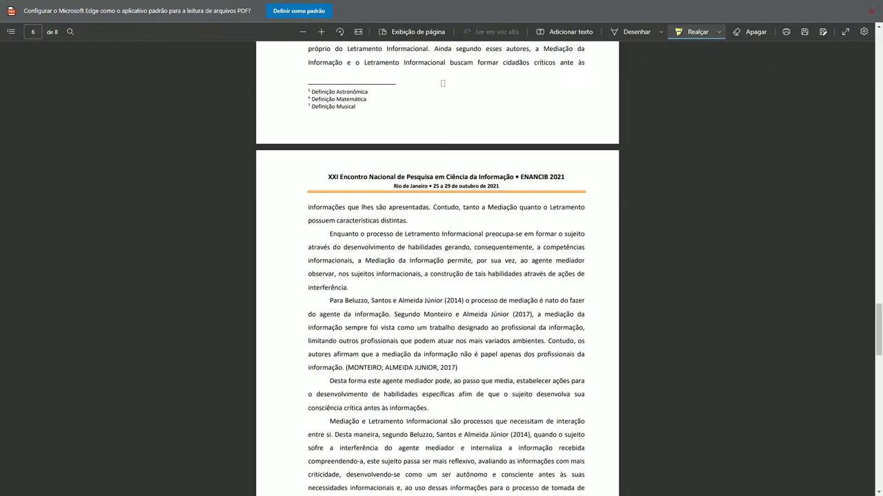
# Leave the PDF's full-screen view and launch Microsoft Word from a Start menu search
pyautogui.press('F11')
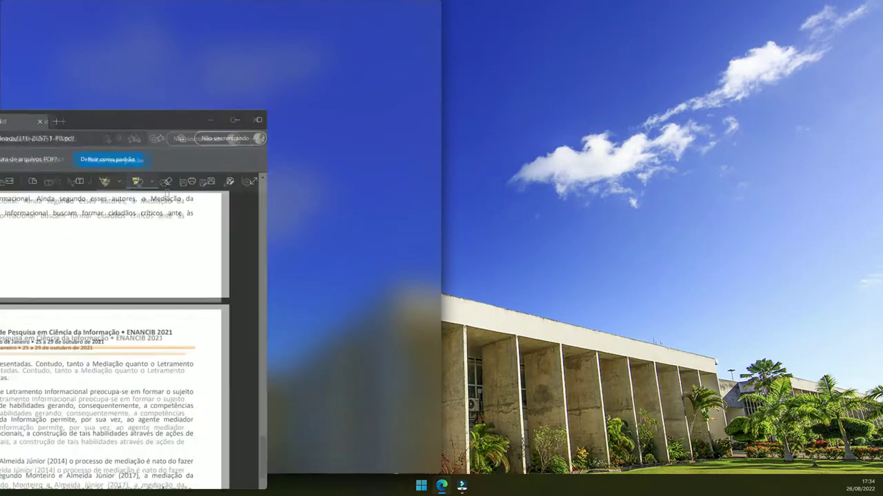
pyautogui.click(422, 487)
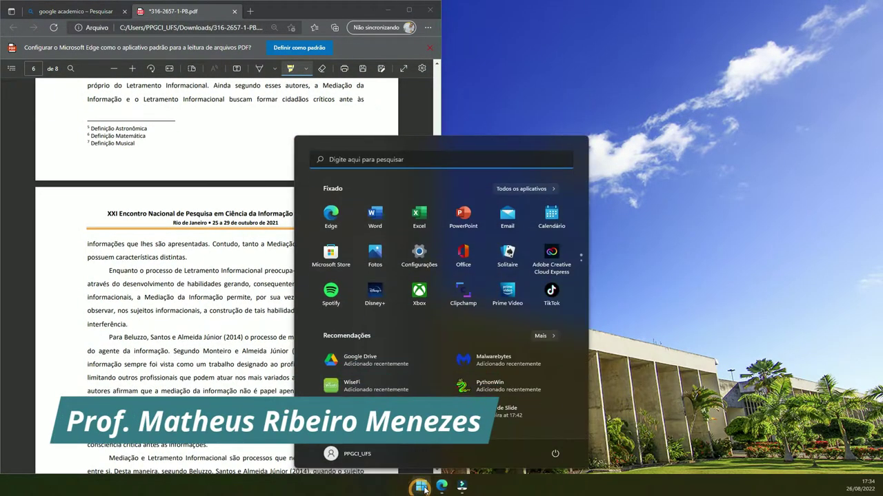
pyautogui.write('word')
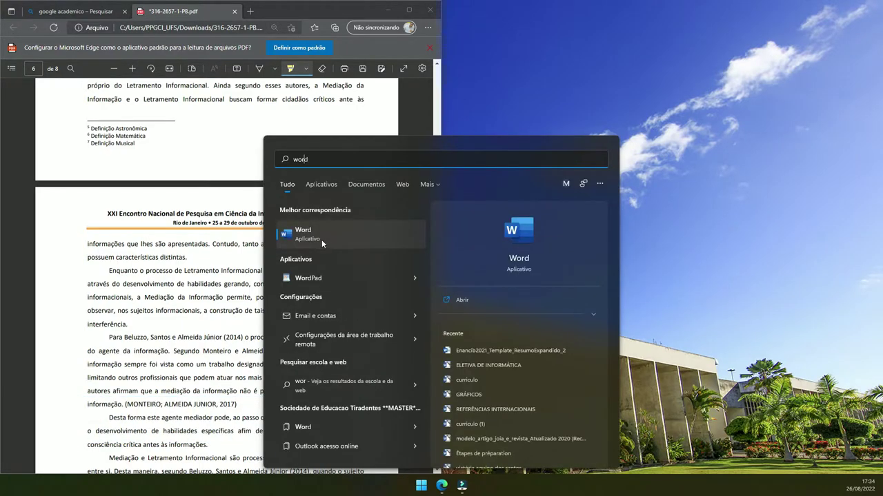
pyautogui.click(321, 240)
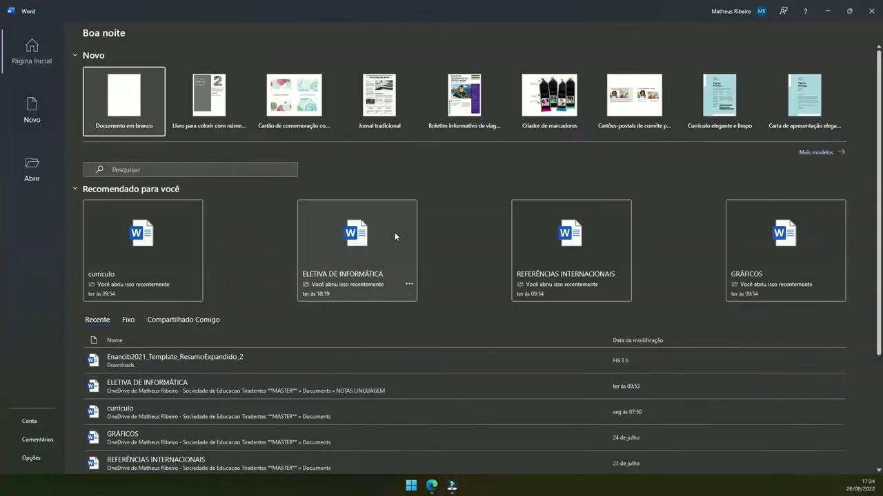
# Create a blank document, snap Word to the right half and close the Navegação pane
pyautogui.click(114, 105)
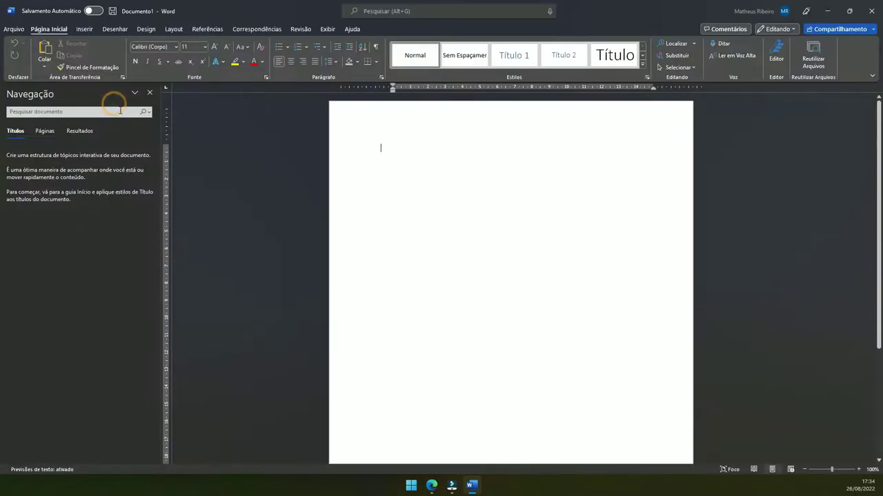
pyautogui.press('super+Right')
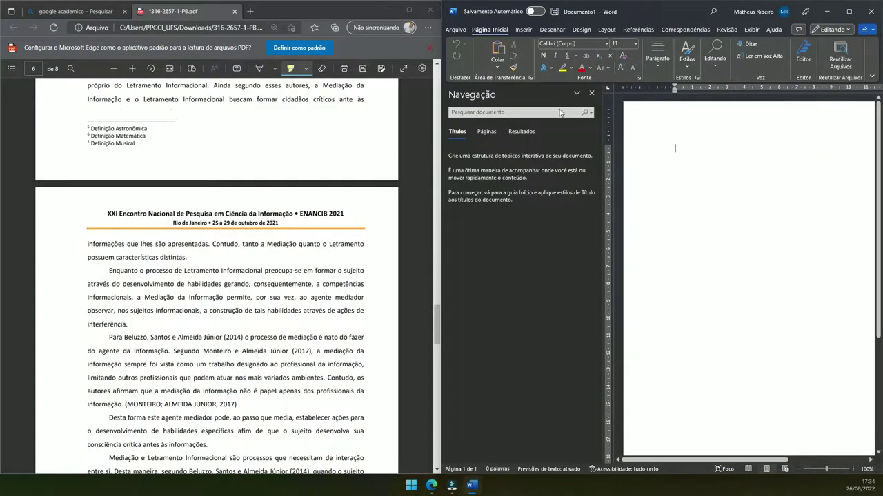
pyautogui.click(590, 93)
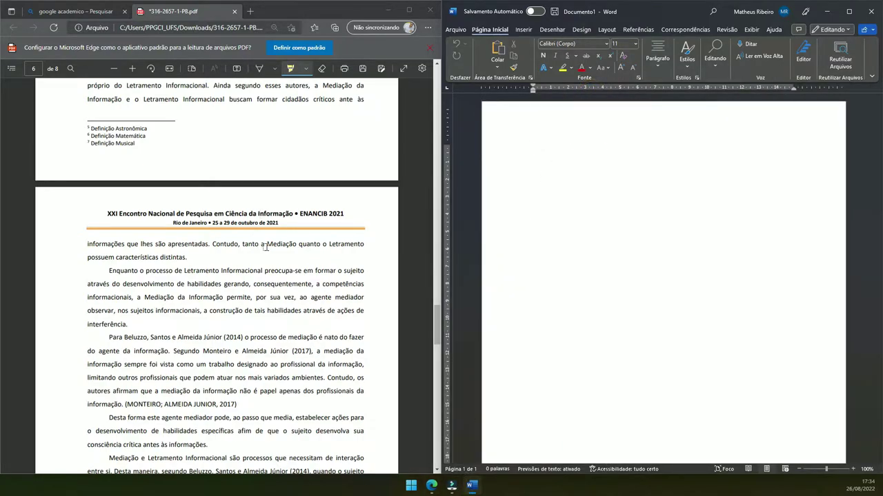
pyautogui.scroll(-3, 202, 320)
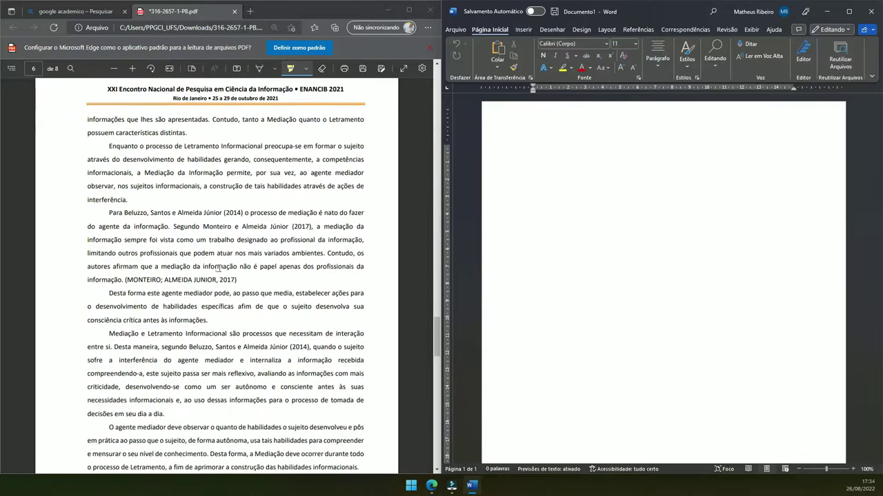
pyautogui.click(296, 80)
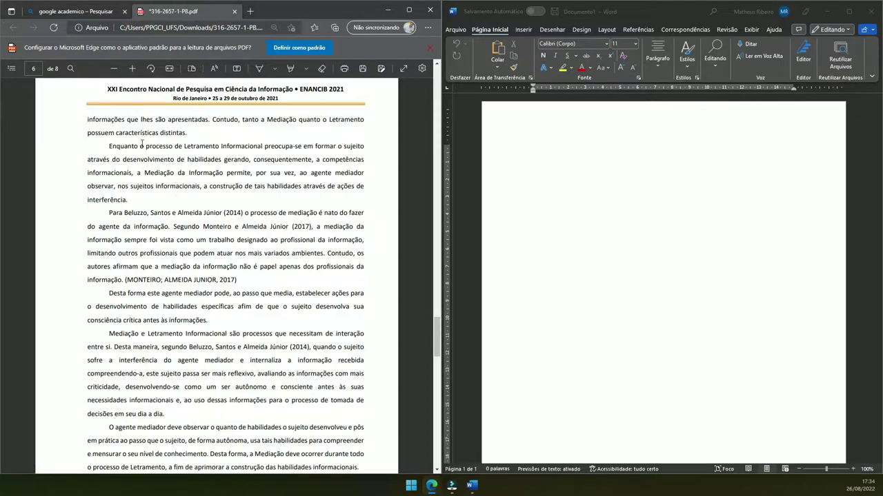
# Type the lead-in 'Segundo Menezes (2021, n.p.)' at the top of the document
pyautogui.click(502, 132)
pyautogui.write('Seg')
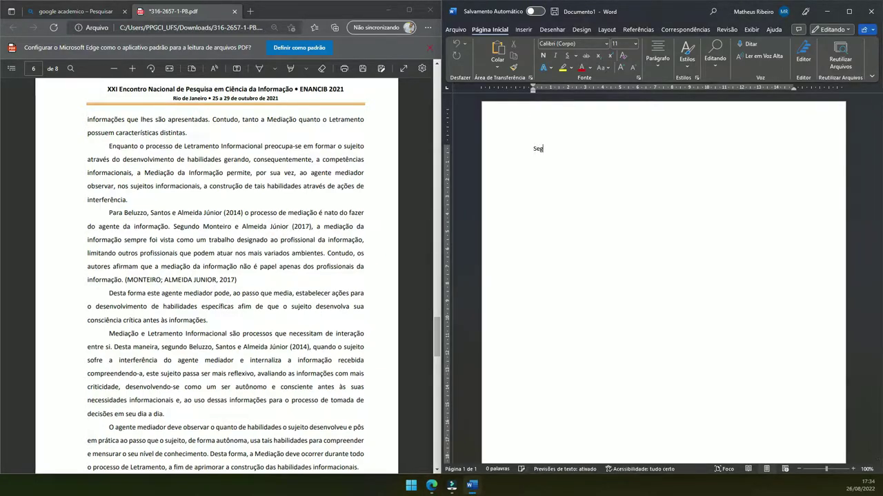
pyautogui.write('undo Menez')
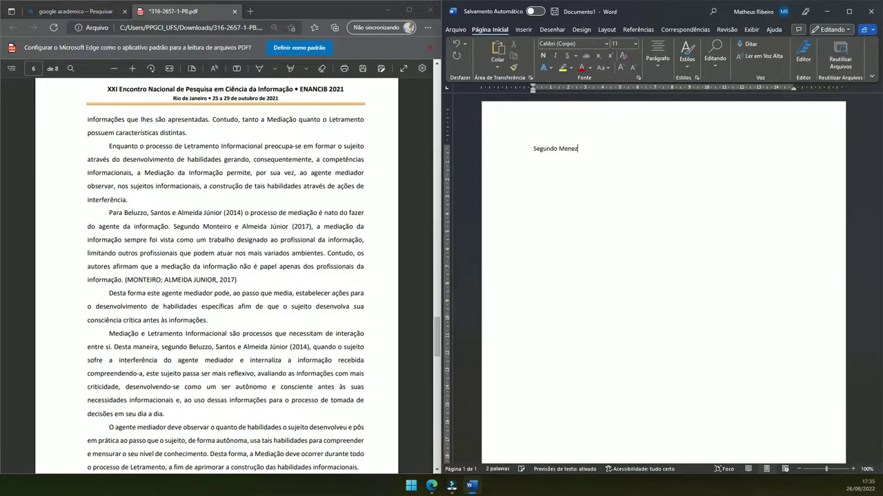
pyautogui.write('es (2021, p')
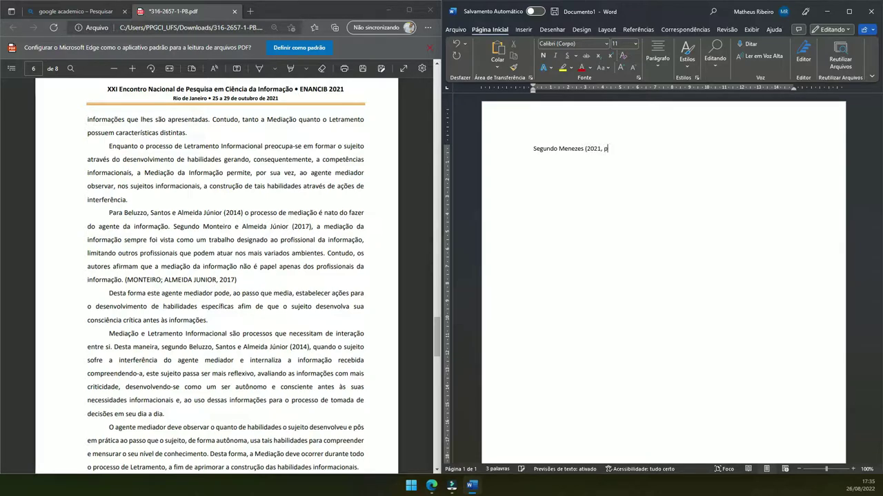
pyautogui.scroll(-3, 348, 228)
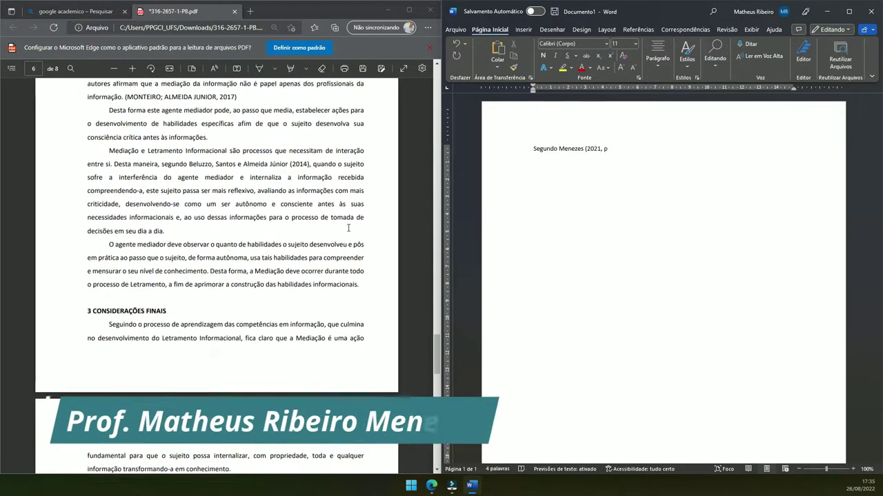
pyautogui.scroll(3, 348, 227)
pyautogui.scroll(3, 349, 227)
pyautogui.scroll(2, 348, 228)
pyautogui.scroll(2, 348, 228)
pyautogui.scroll(3, 349, 228)
pyautogui.scroll(2, 348, 227)
pyautogui.scroll(5, 348, 227)
pyautogui.scroll(4, 348, 228)
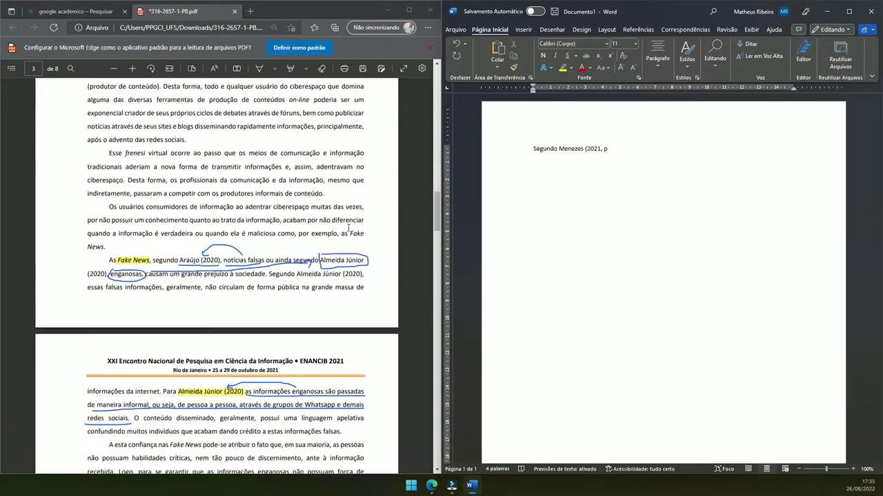
pyautogui.scroll(9, 348, 227)
pyautogui.scroll(4, 348, 228)
pyautogui.scroll(8, 349, 228)
pyautogui.scroll(1, 349, 228)
pyautogui.scroll(-15, 349, 228)
pyautogui.scroll(-8, 348, 227)
pyautogui.scroll(-8, 348, 227)
pyautogui.scroll(-3, 348, 228)
pyautogui.scroll(-4, 349, 227)
pyautogui.scroll(-5, 349, 227)
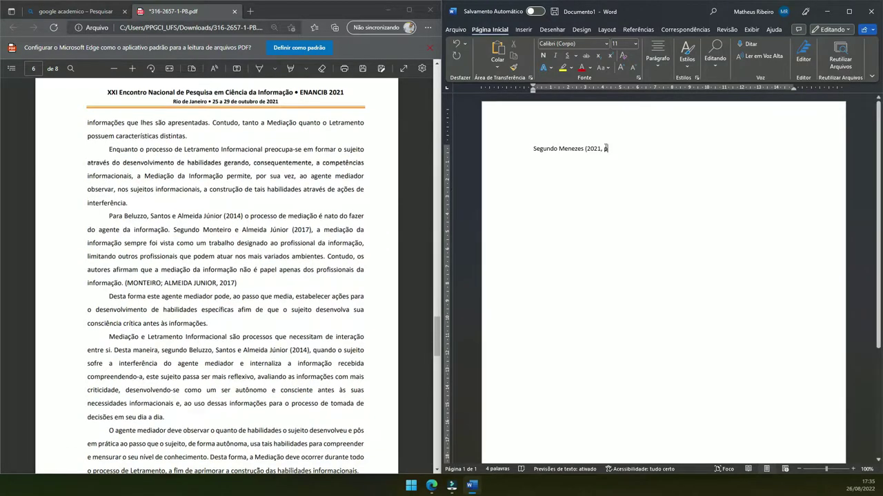
pyautogui.press('BackSpace')
pyautogui.write('n.p.) “')
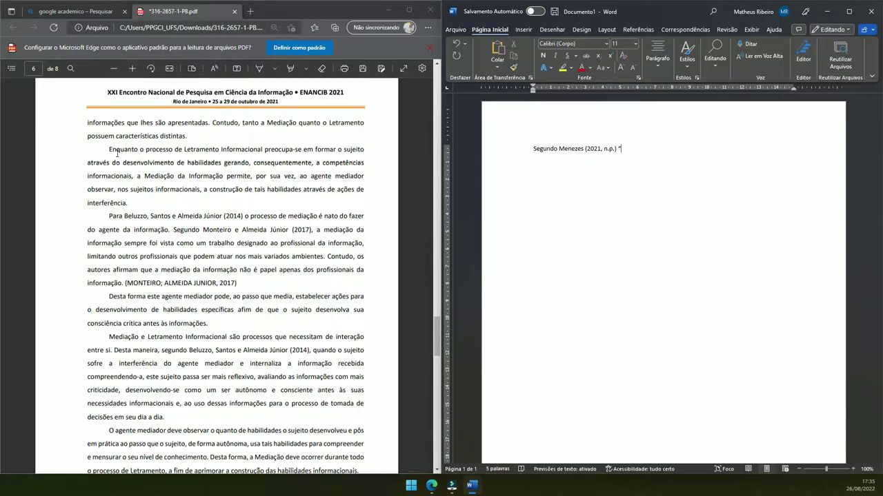
# Copy the Letramento Informacional passage from the PDF and paste it as plain text after the opening quote
pyautogui.moveTo(141, 149)
pyautogui.mouseDown()
pyautogui.moveTo(249, 169)
pyautogui.moveTo(151, 180)
pyautogui.moveTo(130, 208)
pyautogui.mouseUp()
pyautogui.press('super+c')
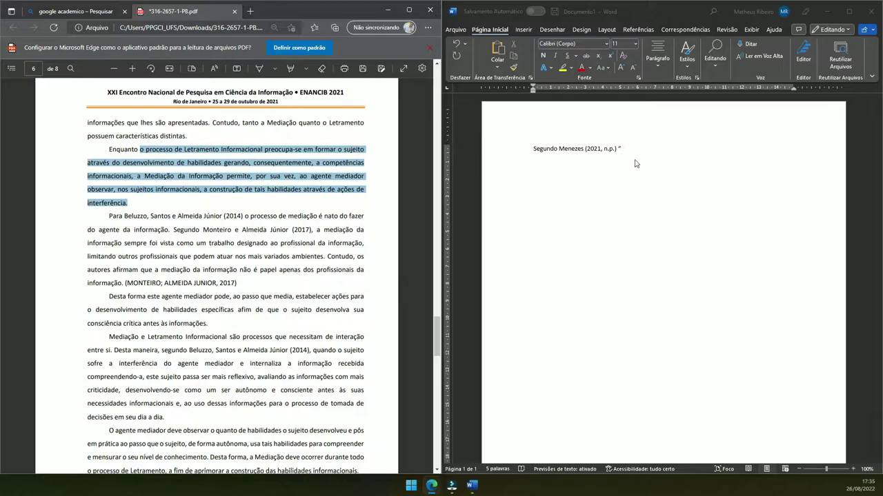
pyautogui.click(632, 161)
pyautogui.rightClick(634, 157)
pyautogui.click(681, 215)
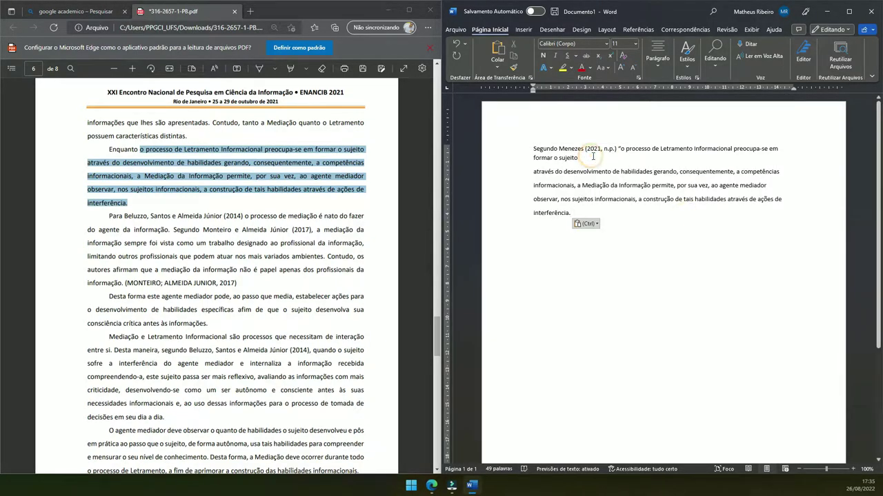
# Remove the pasted line breaks so the passage forms one paragraph
pyautogui.press('Delete')
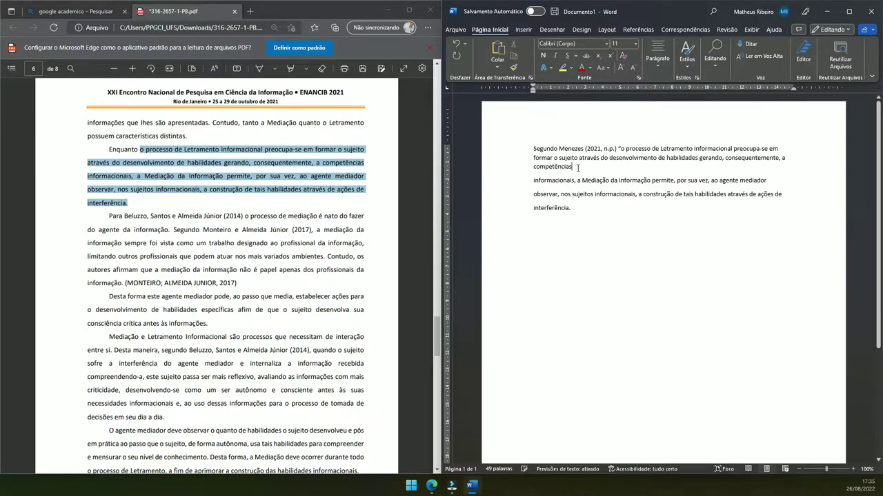
pyautogui.press('Delete')
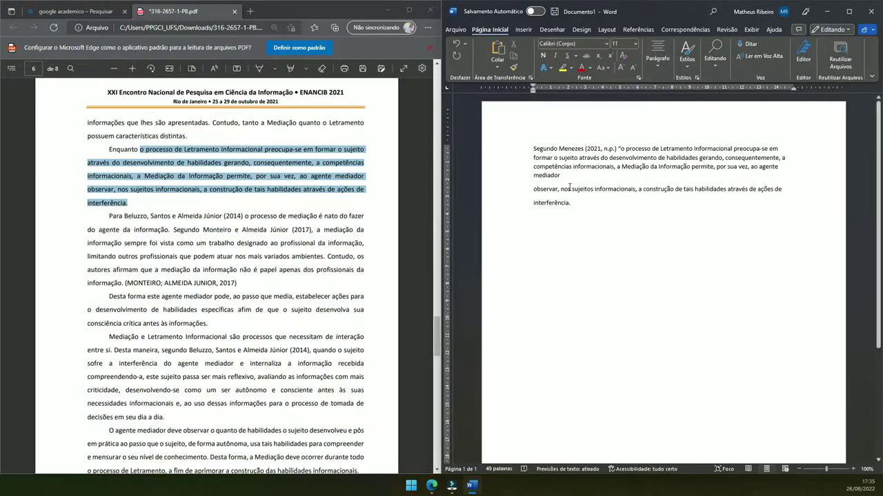
pyautogui.press('Delete')
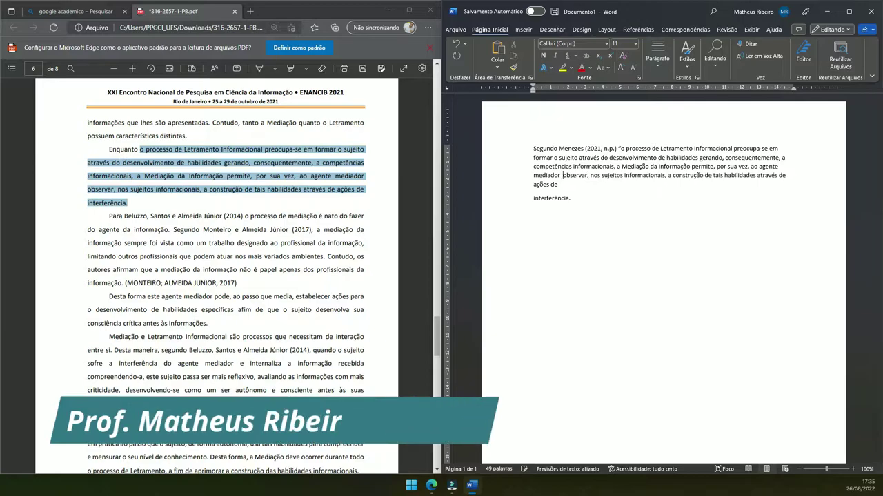
pyautogui.click(580, 185)
pyautogui.press('Delete')
# Justify the Menezes citation paragraph
pyautogui.moveTo(618, 196); pyautogui.dragTo(532, 148)
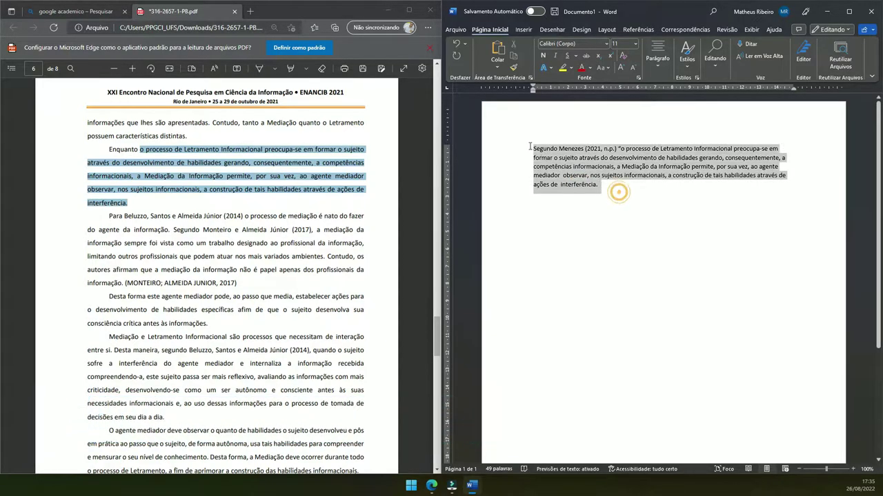
pyautogui.click(657, 55)
pyautogui.click(686, 106)
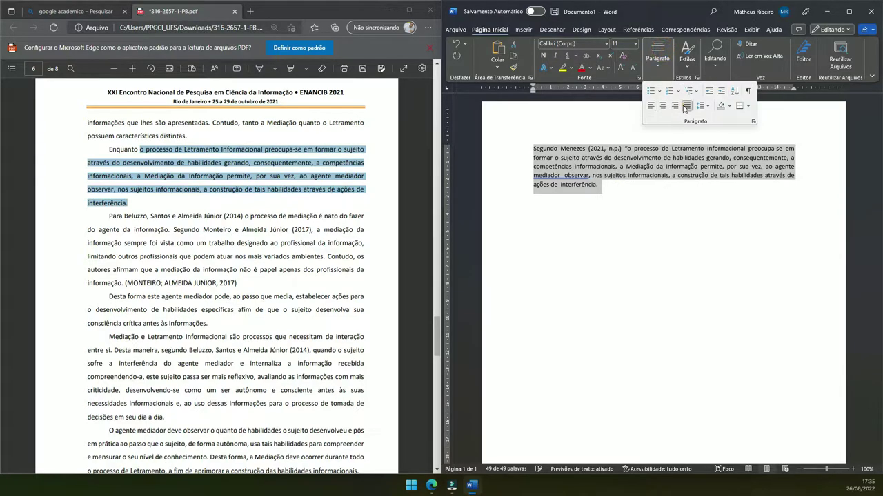
pyautogui.click(625, 184)
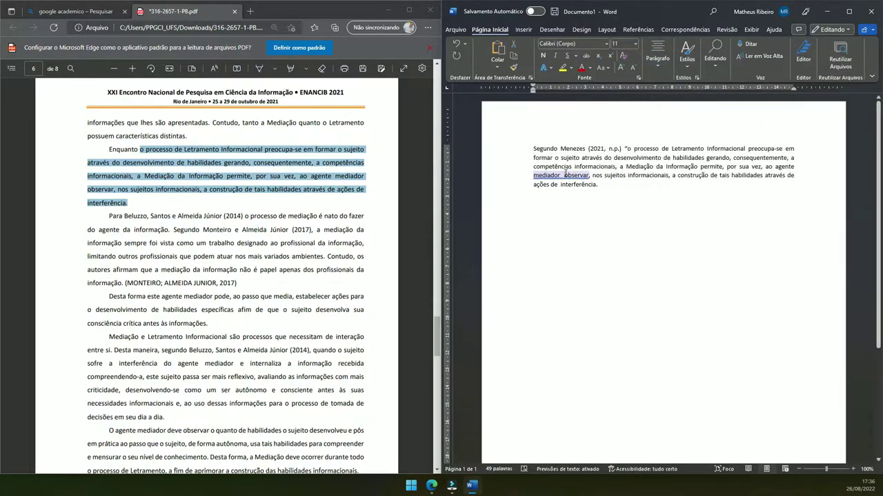
# Accept Word's suggestions fixing the double spaces at 'mediador observar' and before 'interferência'
pyautogui.click(560, 175)
pyautogui.click(560, 211)
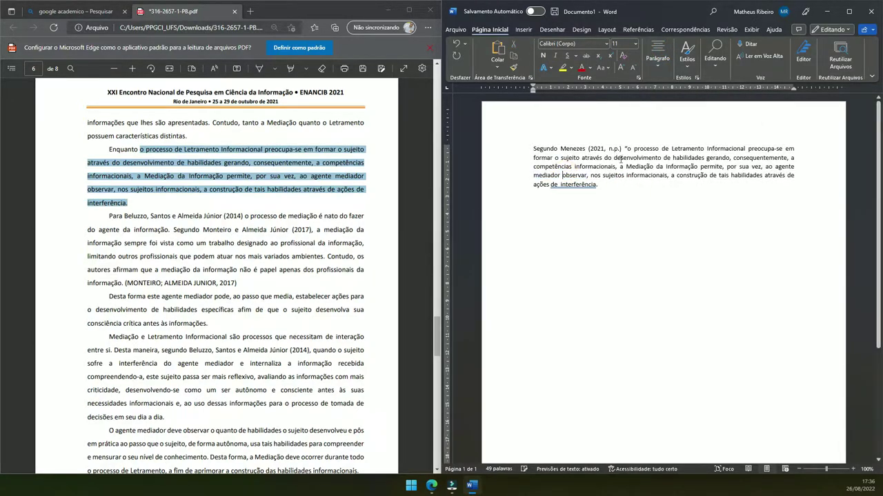
pyautogui.click(560, 185)
pyautogui.click(552, 204)
pyautogui.moveTo(624, 148); pyautogui.dragTo(640, 185)
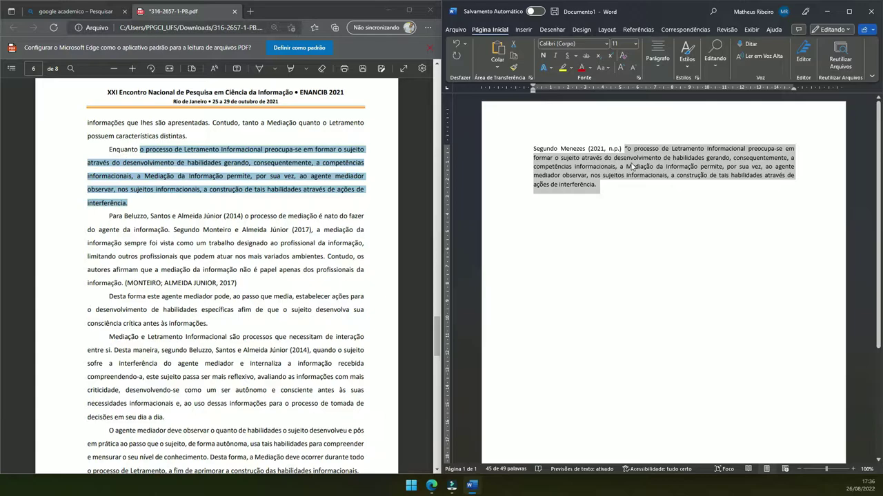
pyautogui.click(624, 148)
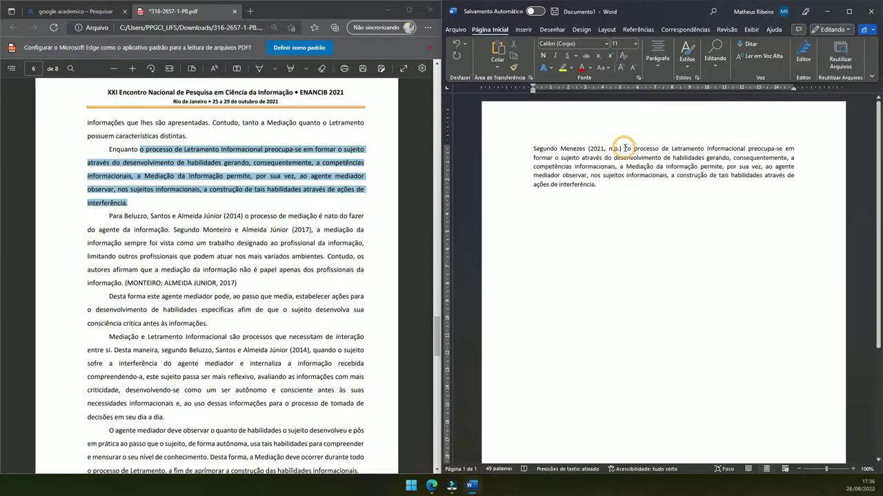
pyautogui.moveTo(625, 148); pyautogui.dragTo(597, 185)
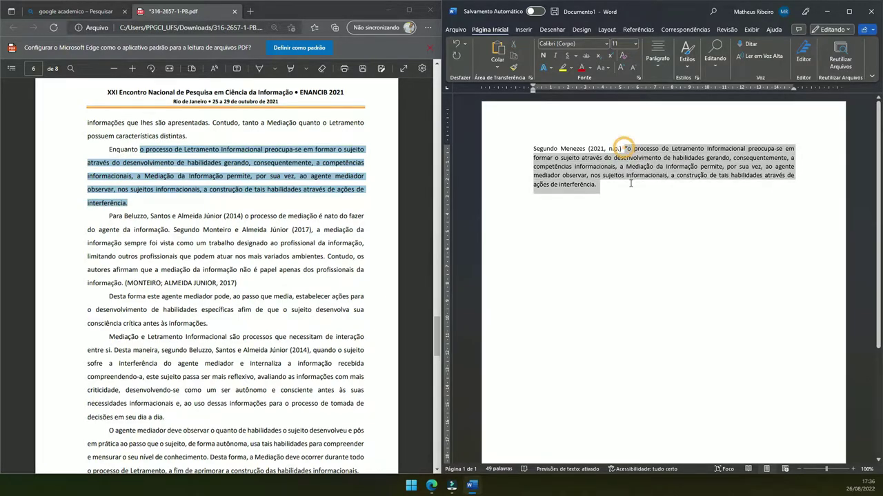
pyautogui.click(624, 146)
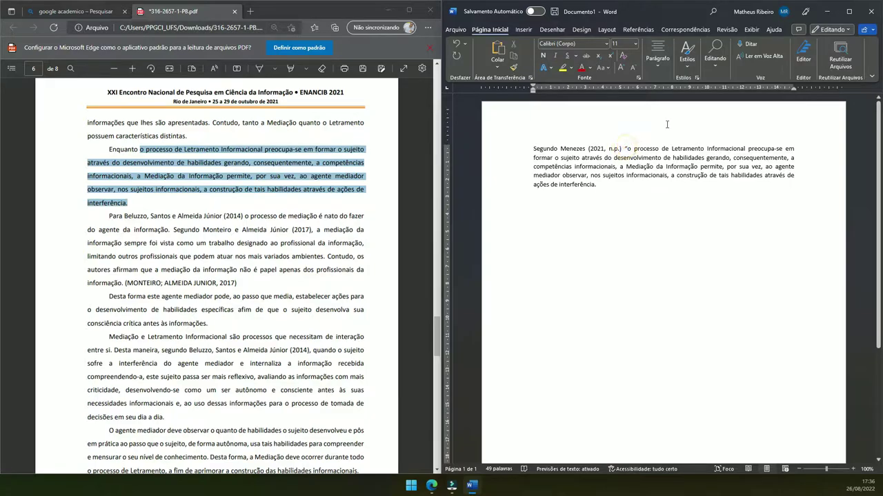
# Move the quote into its own paragraph and change the lead-in line to 'Como cita o autor:'
pyautogui.press('Return')
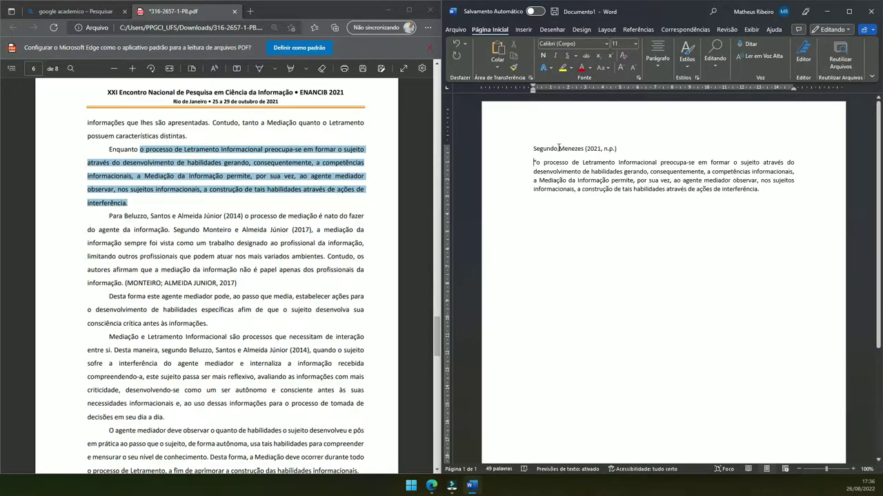
pyautogui.moveTo(533, 148)
pyautogui.mouseDown()
pyautogui.moveTo(622, 148)
pyautogui.moveTo(533, 148)
pyautogui.mouseUp()
pyautogui.click(585, 148)
pyautogui.write('\\')
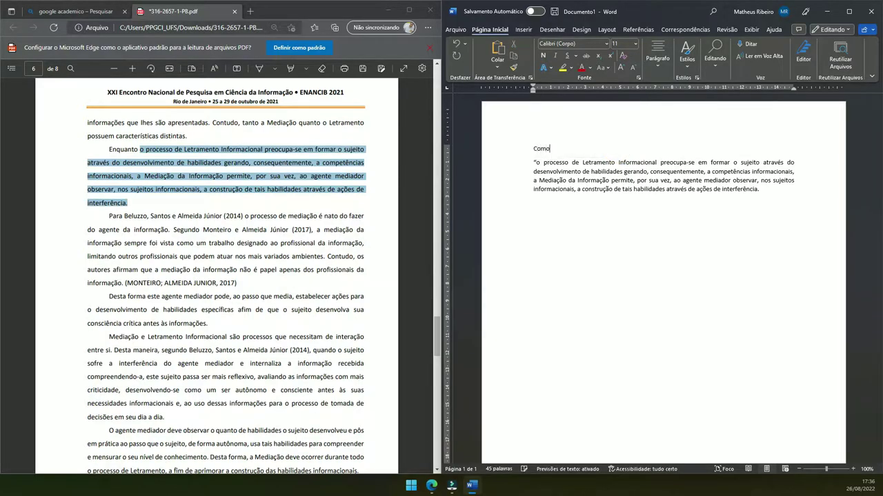
pyautogui.write('ta o autor')
pyautogui.write(':')
pyautogui.moveTo(759, 189); pyautogui.dragTo(533, 162)
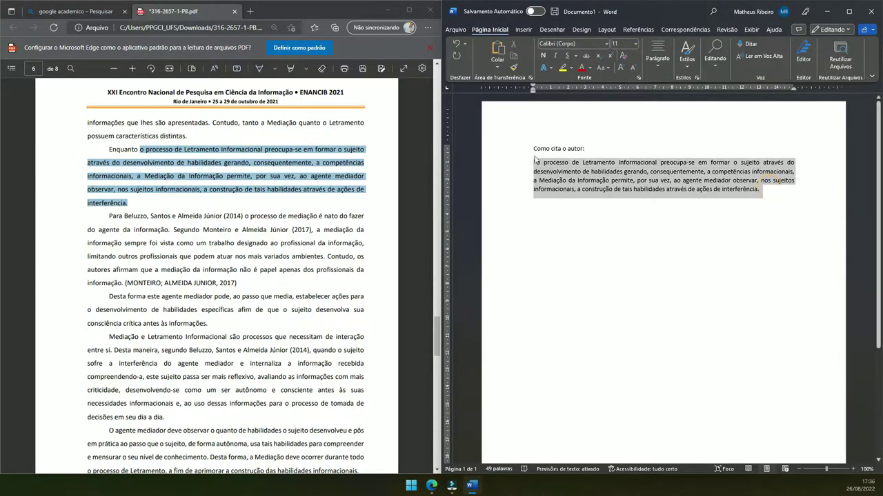
# Maximize Word, make the quote single-spaced, and set all text to Times New Roman
pyautogui.click(848, 11)
pyautogui.click(334, 64)
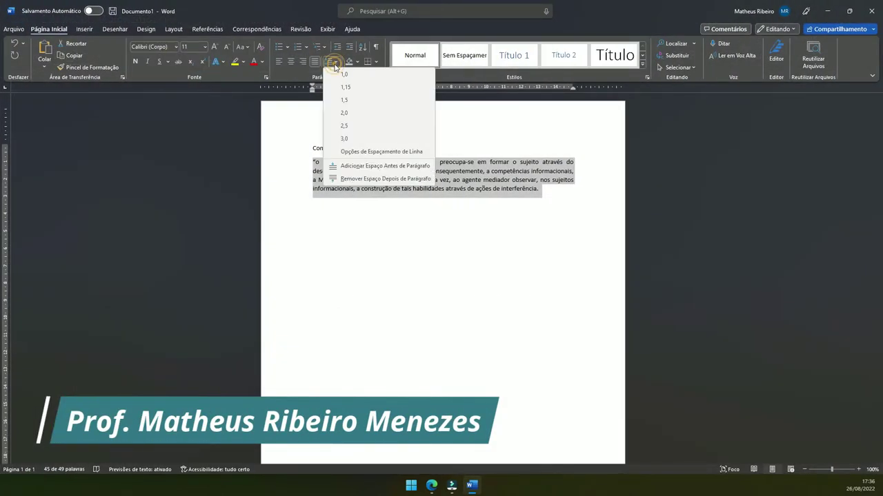
pyautogui.click(342, 75)
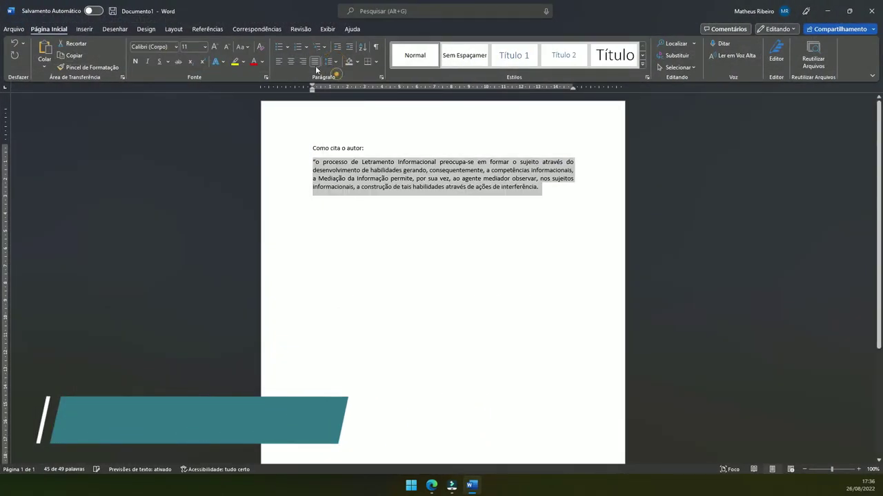
pyautogui.click(227, 47)
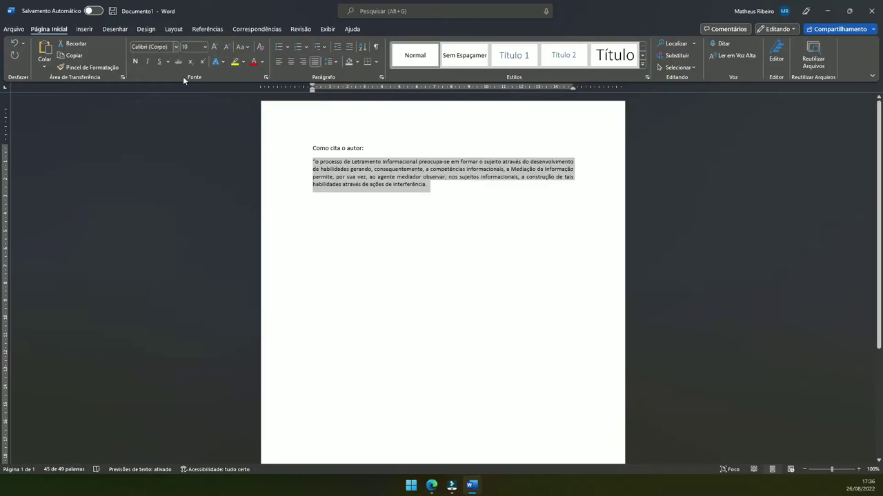
pyautogui.moveTo(269, 147); pyautogui.dragTo(290, 194)
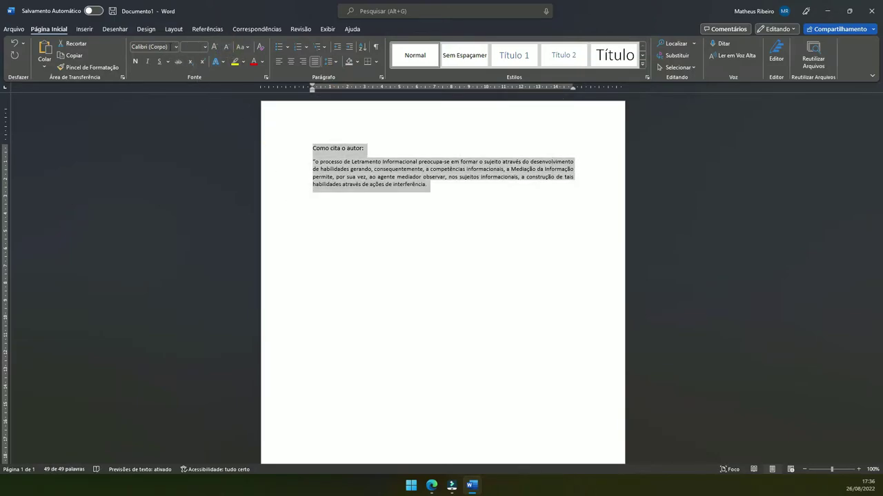
pyautogui.click(165, 46)
pyautogui.write('Times New Roman')
pyautogui.press('Return')
# Set the heading to size 12, the quote to size 10, and indent the quote 4 cm
pyautogui.click(271, 152)
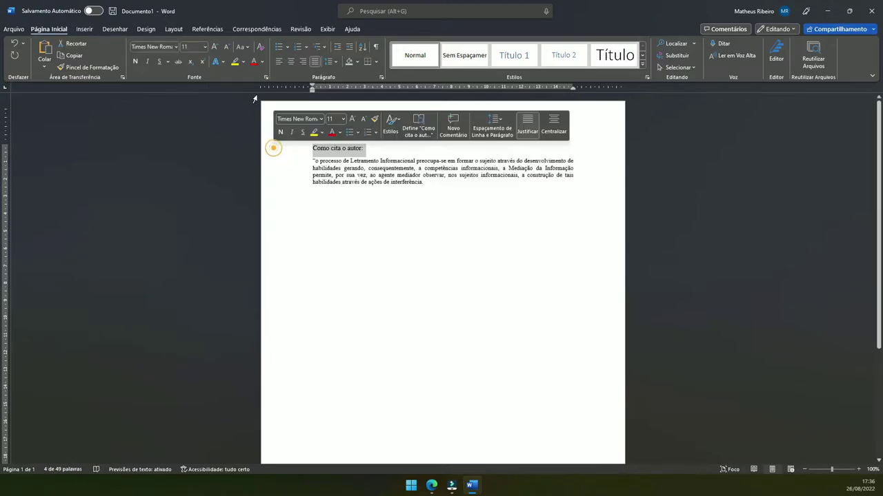
pyautogui.click(214, 47)
pyautogui.moveTo(434, 184); pyautogui.dragTo(314, 163)
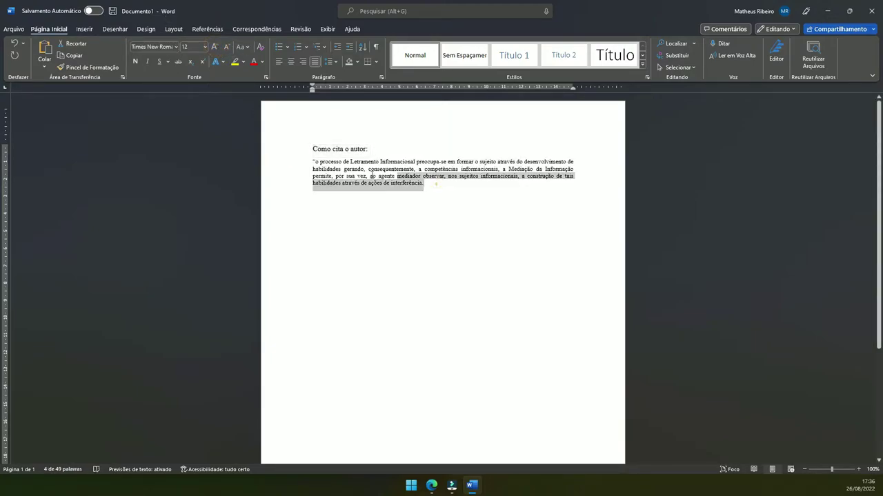
pyautogui.press('ctrl+shift+less')
pyautogui.press('ctrl+shift+less')
pyautogui.moveTo(312, 89); pyautogui.dragTo(381, 91)
# Open the long quote with '[...]' and close it after 'interferência.' with a quote mark and (MENEZES, 2021, n.p.)
pyautogui.click(385, 164)
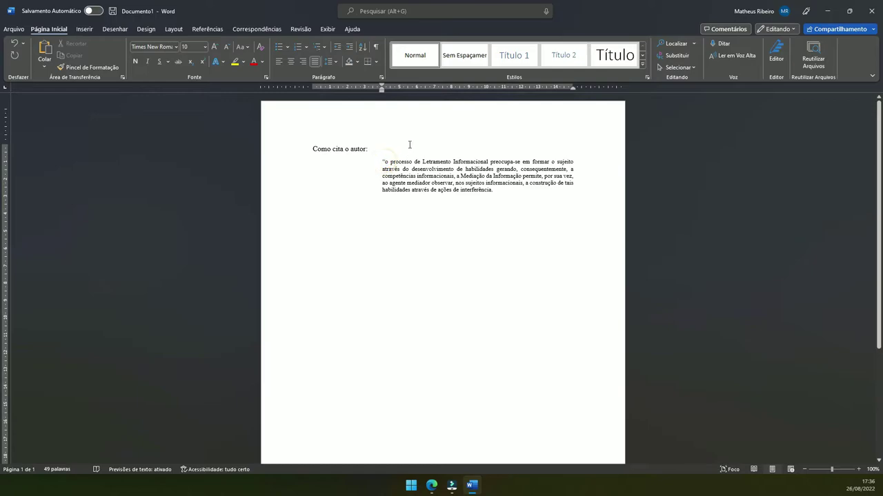
pyautogui.press('Delete')
pyautogui.write('[...]')
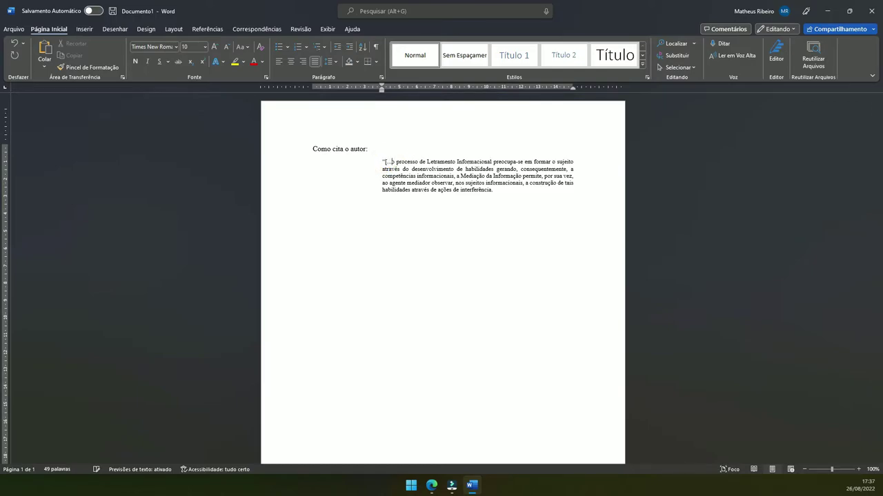
pyautogui.write(']')
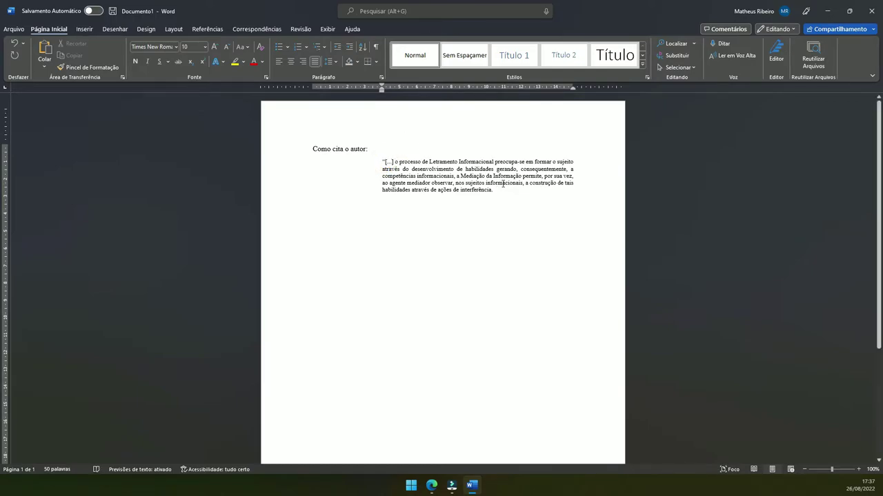
pyautogui.click(501, 189)
pyautogui.write('"')
pyautogui.click(327, 218)
# Below the long quote, add an unindented size-12 line reading 'Segundo Menezes (2021, n.p.) “'
pyautogui.press('Return')
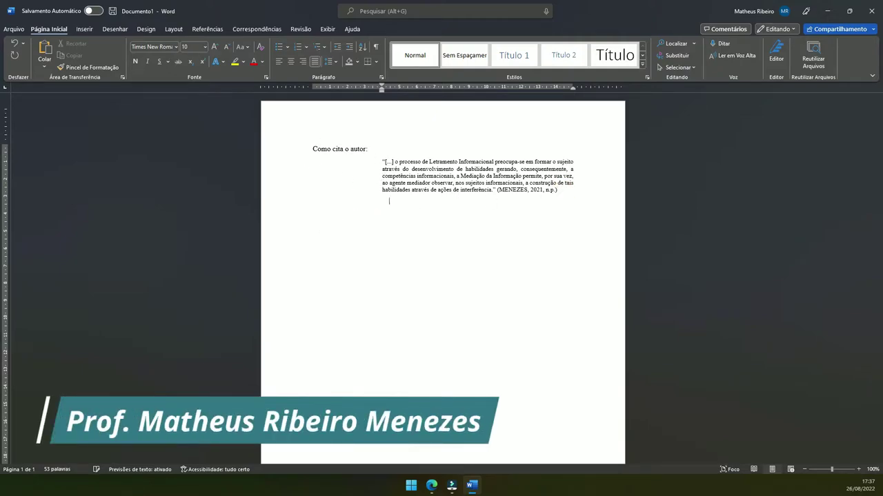
pyautogui.press('BackSpace')
pyautogui.press('Return')
pyautogui.write('Segundo Menezes (2021, n.p.')
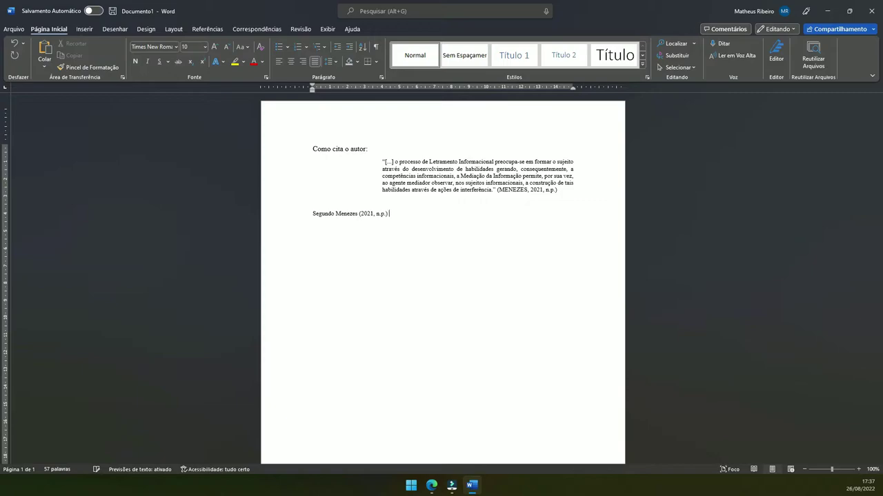
pyautogui.write('"')
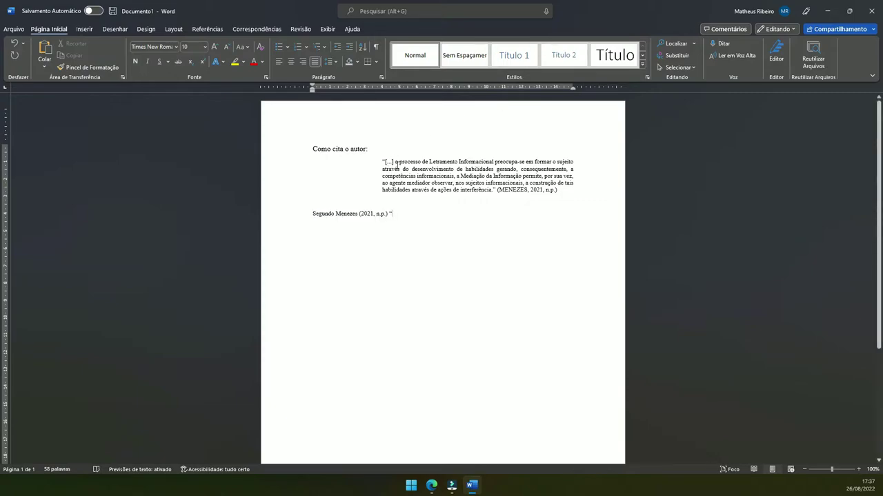
pyautogui.click(300, 217)
pyautogui.click(215, 45)
# Copy the long quote's opening words up to 'competências informacionais', paste them there and close the quote
pyautogui.moveTo(395, 162)
pyautogui.mouseDown()
pyautogui.moveTo(460, 170)
pyautogui.moveTo(442, 169)
pyautogui.moveTo(455, 177)
pyautogui.mouseUp()
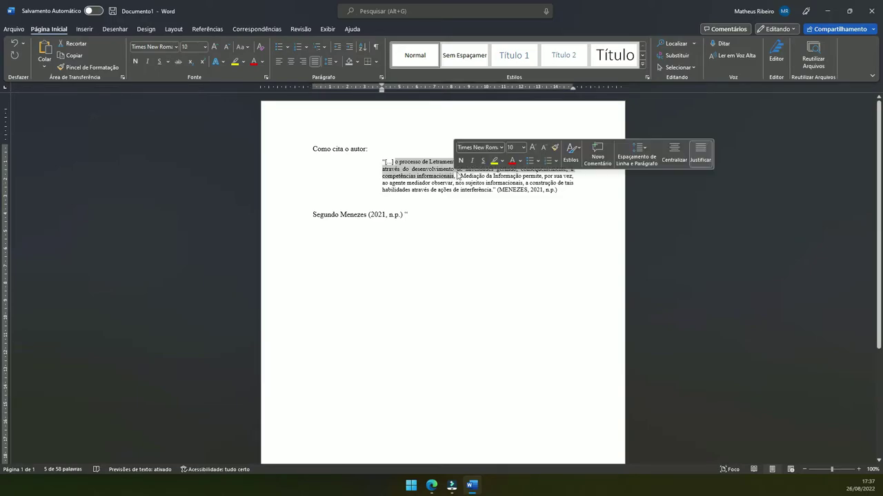
pyautogui.click(431, 213)
pyautogui.hotkey('ctrl', 'v')
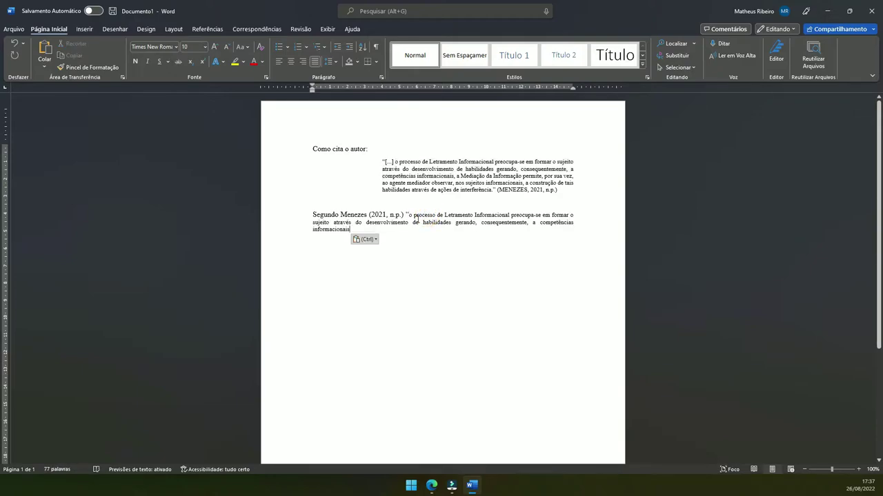
pyautogui.write('"')
pyautogui.tripleClick(378, 230)
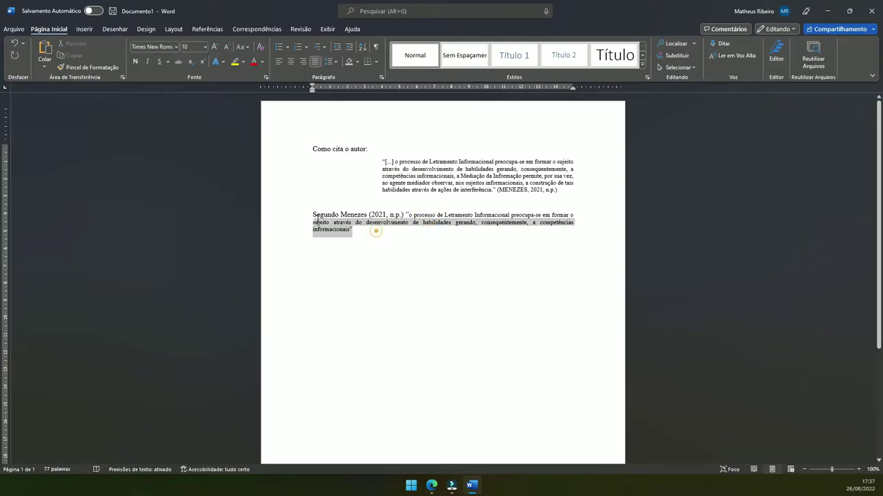
# Apply normal formatting to the short citation and make it open 'O letramento informacional, segundo Menezes'
pyautogui.click(335, 222)
pyautogui.click(108, 66)
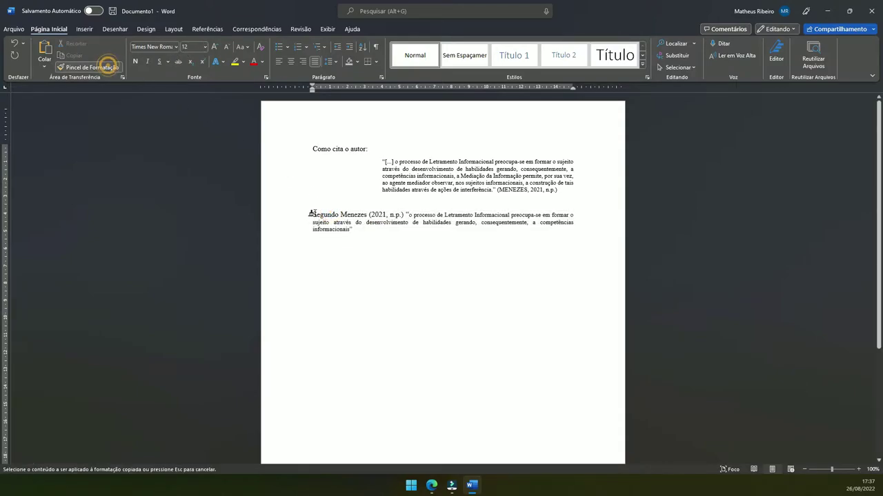
pyautogui.moveTo(309, 213); pyautogui.dragTo(354, 239)
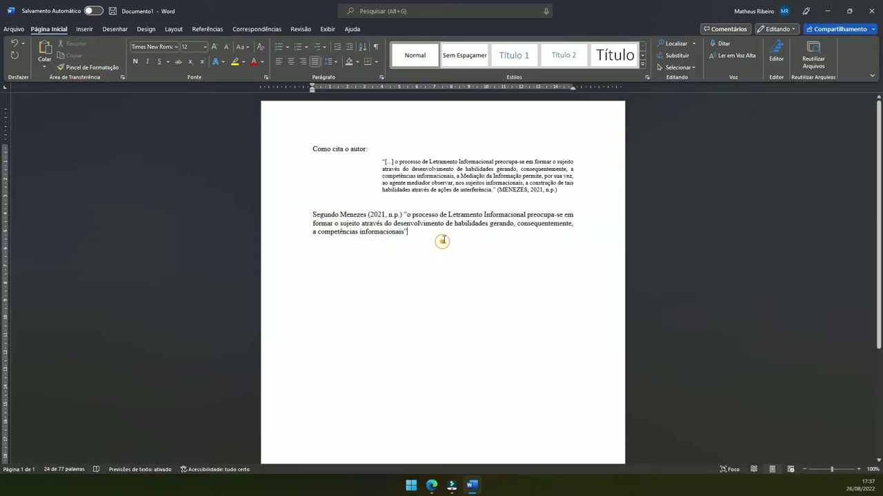
pyautogui.click(313, 216)
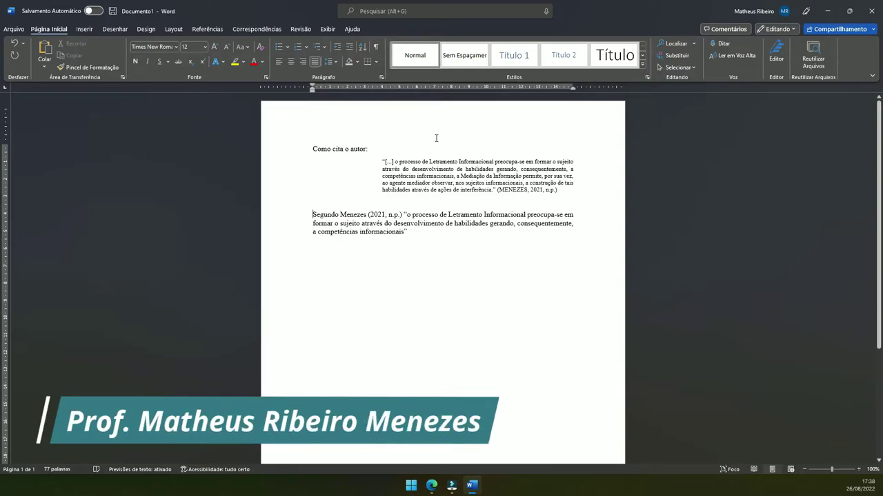
pyautogui.write('O ')
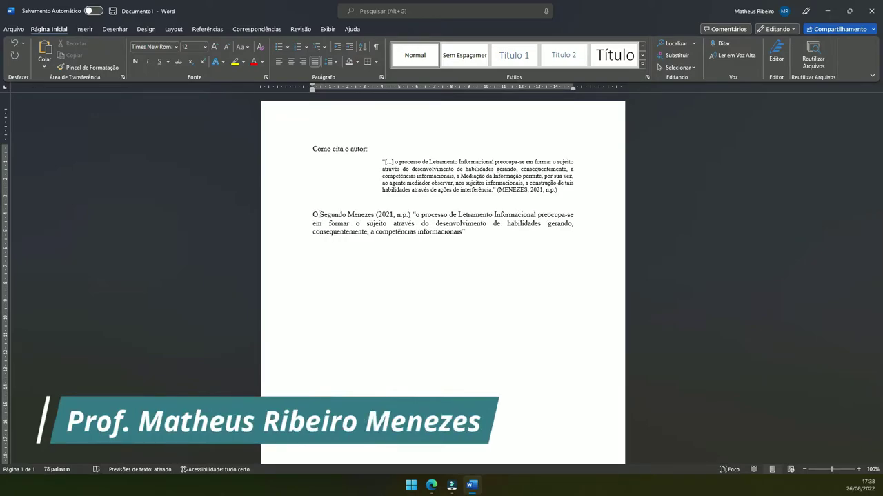
pyautogui.write('letramen')
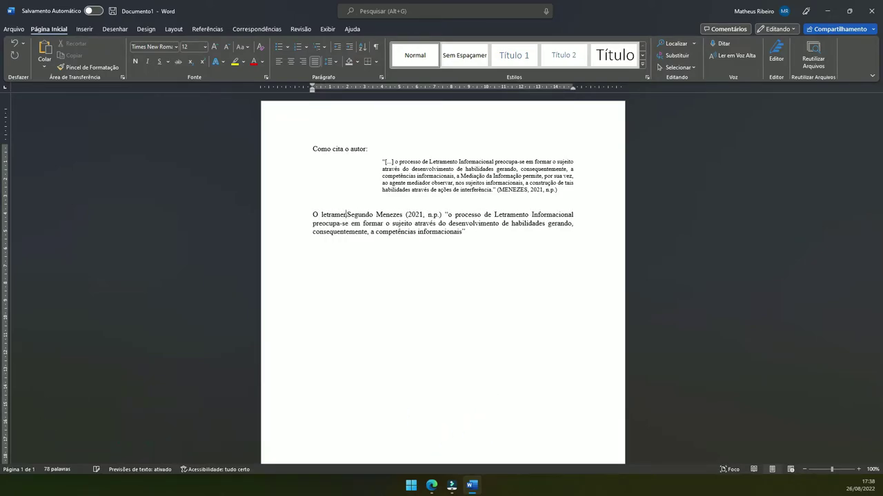
pyautogui.write('to informacio')
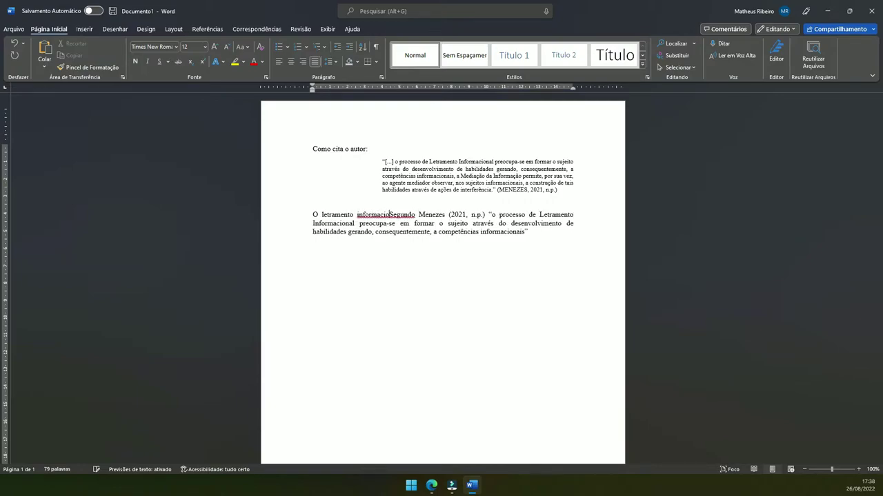
pyautogui.write('nal,')
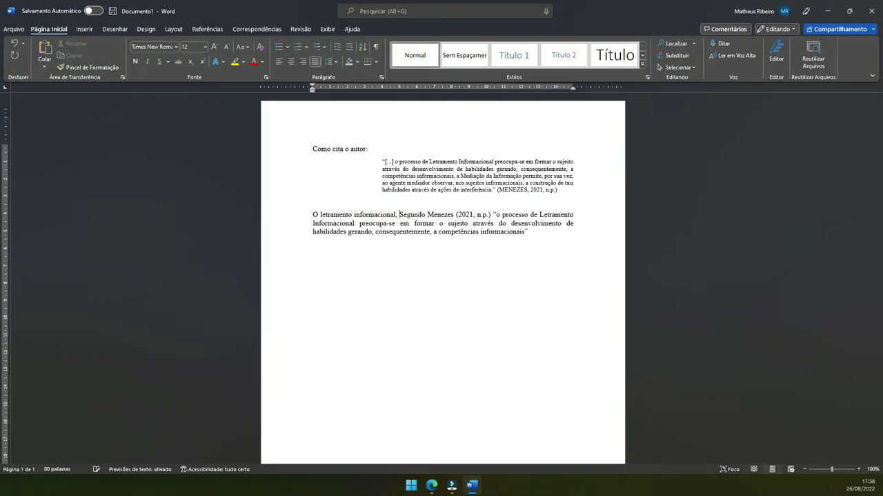
pyautogui.press('Delete')
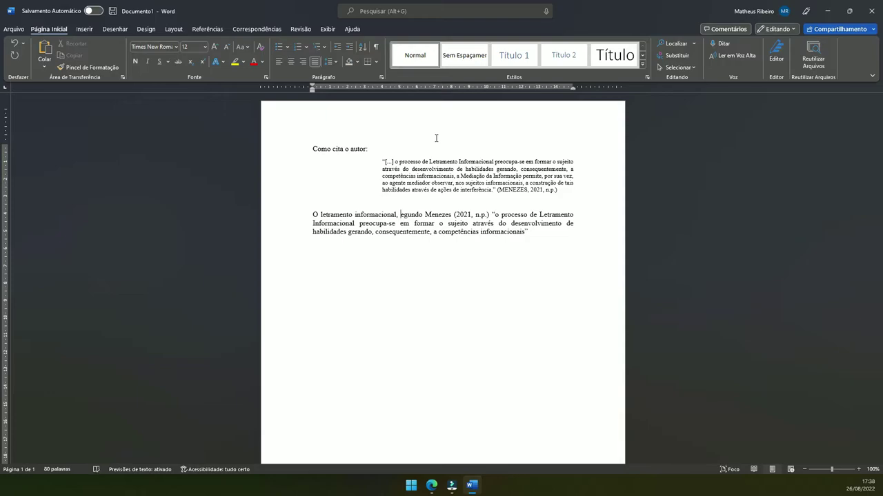
pyautogui.write('s')
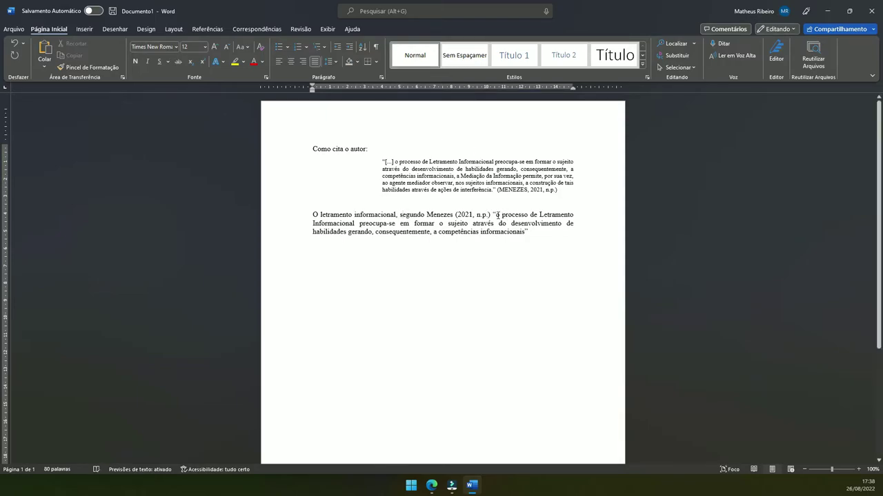
# Replace 'o processo de Letramento Informacional' in the short quote with '[...]'
pyautogui.moveTo(496, 217); pyautogui.dragTo(391, 226)
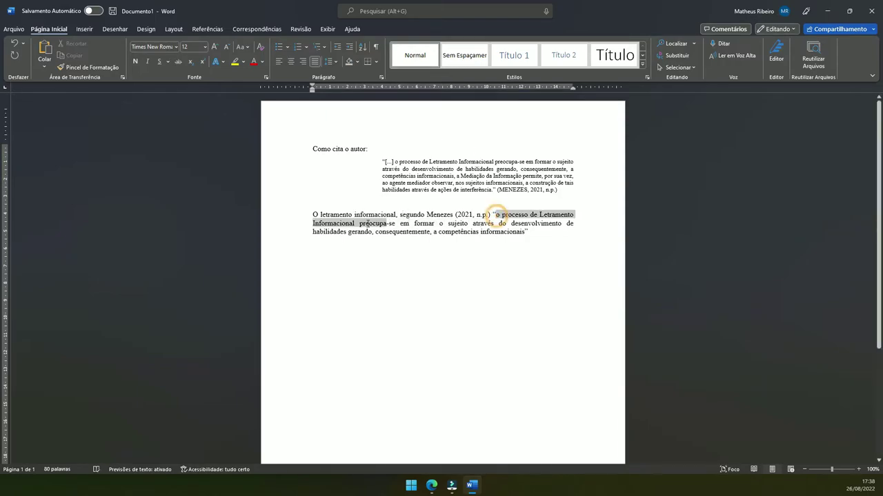
pyautogui.press('Delete')
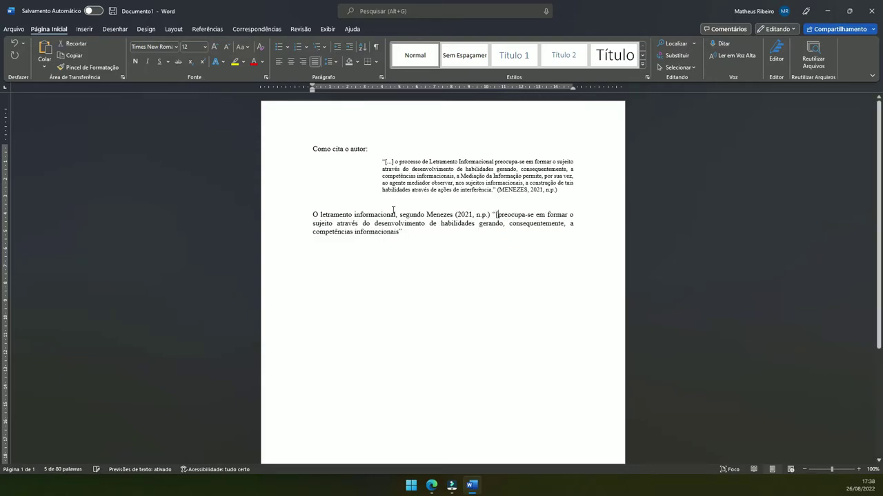
pyautogui.press('BackSpace')
pyautogui.press('BackSpace')
pyautogui.write('[...')
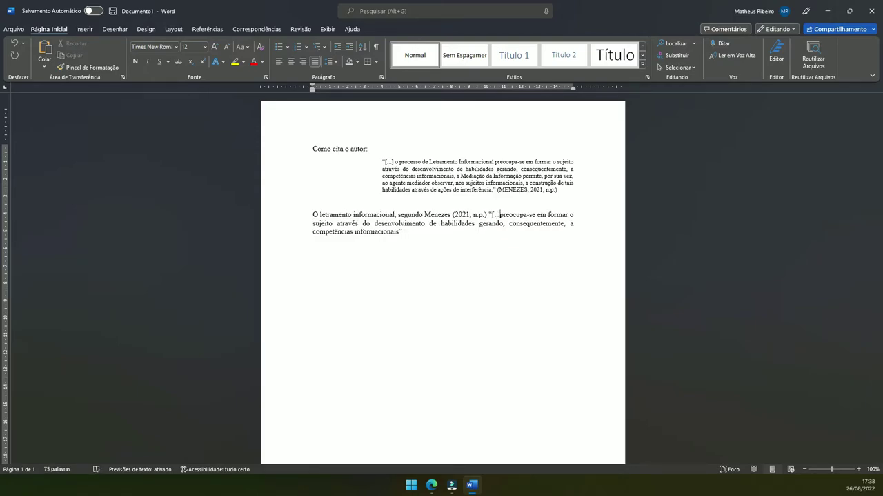
pyautogui.write(']')
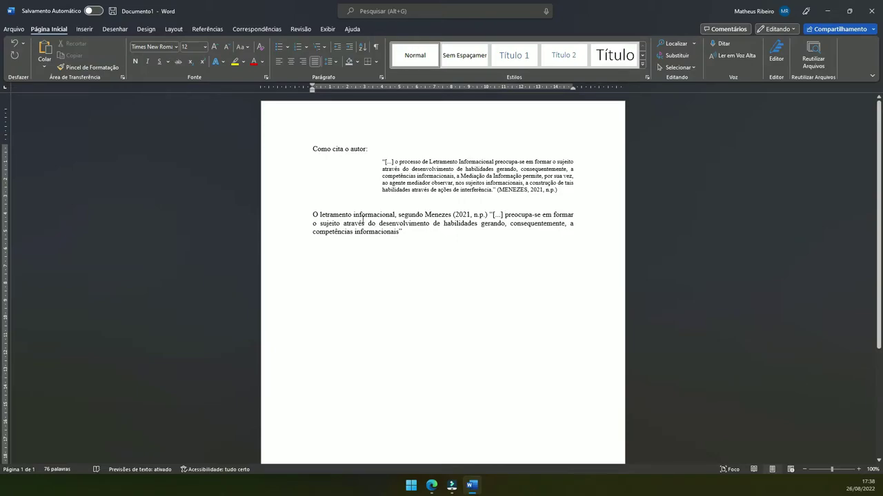
pyautogui.doubleClick(398, 232)
pyautogui.click(450, 248)
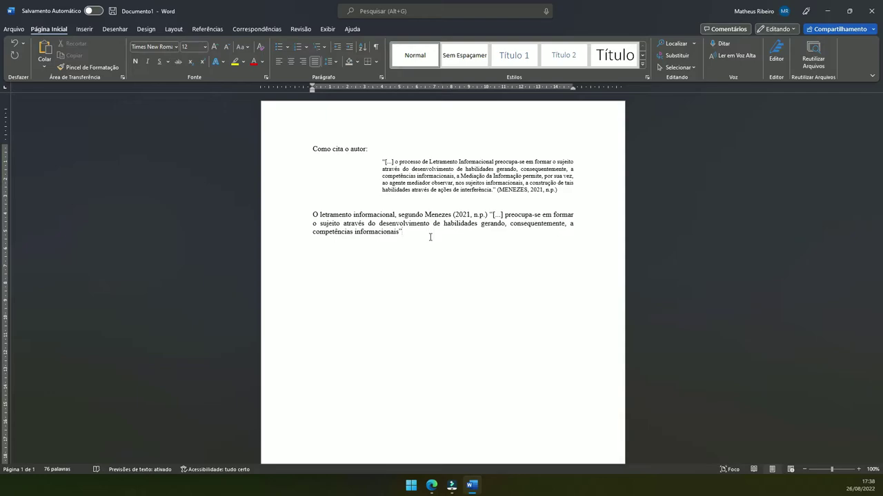
# Place Word beside the PDF article and browse its pages
pyautogui.doubleClick(597, 9)
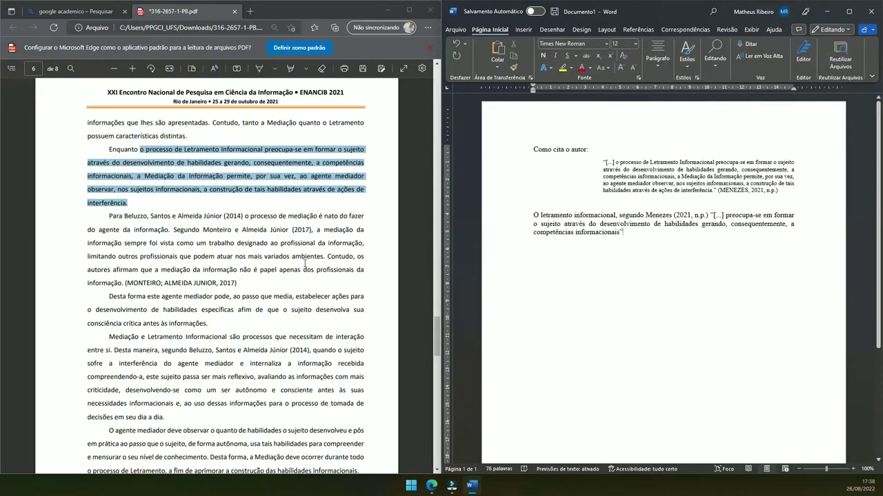
pyautogui.scroll(-5, 308, 270)
pyautogui.scroll(-5, 309, 271)
pyautogui.scroll(-5, 310, 273)
pyautogui.scroll(-5, 312, 274)
pyautogui.scroll(10, 311, 269)
pyautogui.scroll(10, 311, 255)
pyautogui.scroll(5, 309, 238)
pyautogui.scroll(3, 306, 218)
pyautogui.scroll(-3, 307, 218)
pyautogui.scroll(-2, 307, 218)
# Erase the yellow highlights on the citations and indented quote, plus the margin ink curve
pyautogui.click(321, 68)
pyautogui.moveTo(237, 170)
pyautogui.mouseDown()
pyautogui.moveTo(224, 162)
pyautogui.moveTo(181, 177)
pyautogui.mouseUp()
pyautogui.moveTo(283, 231); pyautogui.dragTo(344, 231)
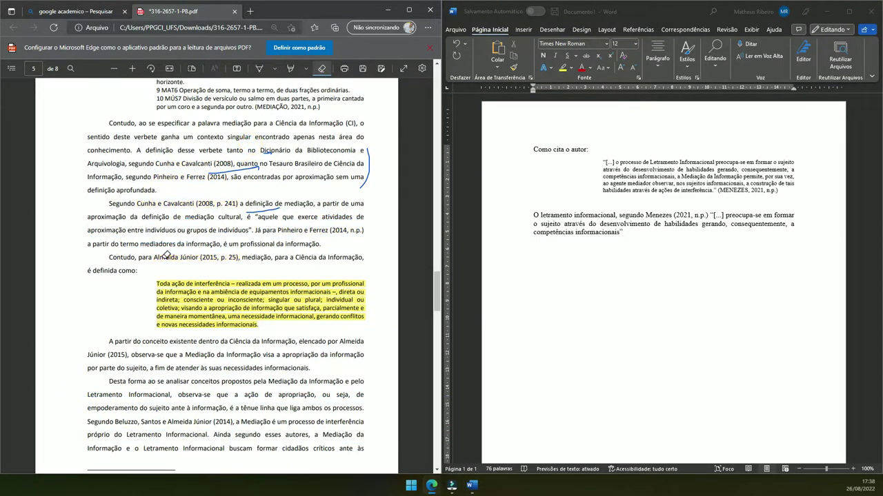
pyautogui.click(225, 284)
pyautogui.moveTo(368, 159); pyautogui.dragTo(358, 189)
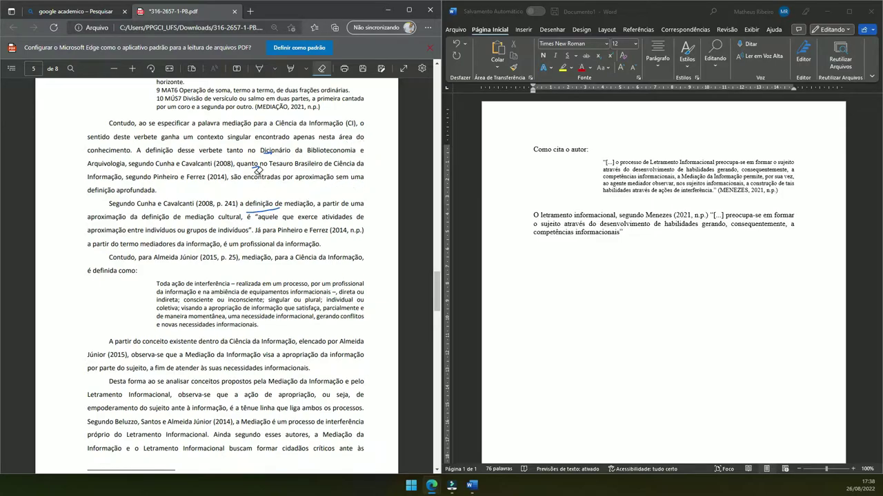
# Scroll through the article, erasing the remaining highlight marks along the way
pyautogui.scroll(-10, 275, 228)
pyautogui.scroll(-10, 248, 221)
pyautogui.scroll(-10, 220, 210)
pyautogui.scroll(-1, 182, 202)
pyautogui.scroll(2, 182, 201)
pyautogui.moveTo(172, 210); pyautogui.dragTo(172, 266)
pyautogui.scroll(-6, 247, 254)
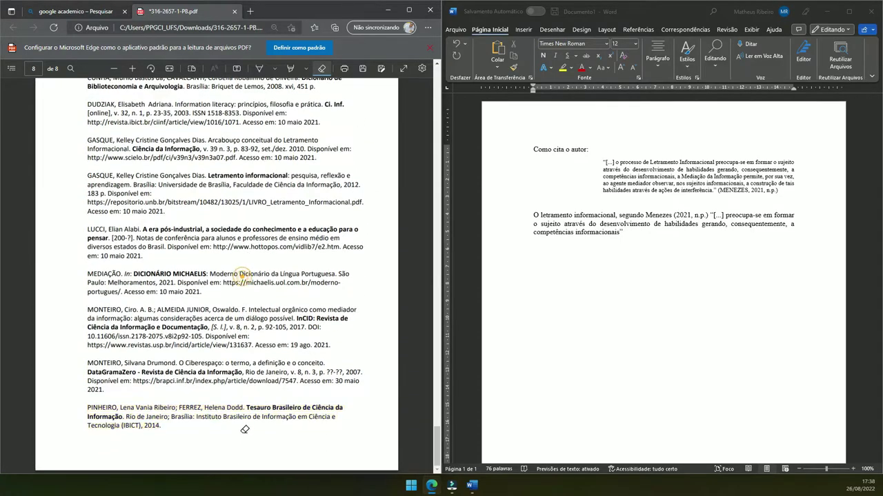
pyautogui.scroll(10, 244, 417)
pyautogui.scroll(5, 253, 379)
pyautogui.scroll(4, 260, 352)
pyautogui.scroll(-3, 267, 333)
pyautogui.scroll(-5, 267, 332)
pyautogui.scroll(-2, 266, 332)
pyautogui.scroll(7, 266, 333)
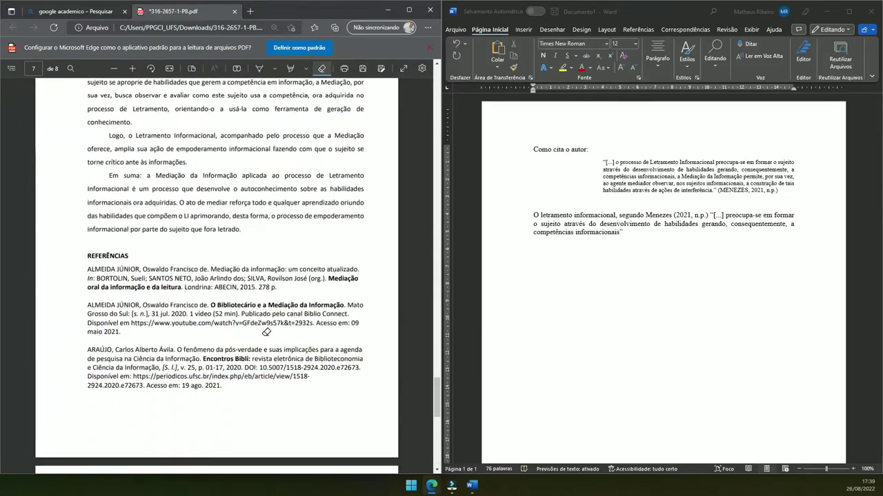
pyautogui.scroll(3, 266, 333)
pyautogui.scroll(-5, 267, 332)
pyautogui.scroll(5, 266, 332)
pyautogui.scroll(6, 266, 333)
pyautogui.scroll(8, 266, 332)
pyautogui.scroll(9, 266, 333)
pyautogui.scroll(-5, 297, 333)
pyautogui.scroll(-5, 327, 334)
pyautogui.scroll(-1, 327, 334)
pyautogui.scroll(-5, 338, 311)
pyautogui.scroll(-5, 345, 290)
pyautogui.scroll(10, 352, 273)
pyautogui.scroll(6, 352, 273)
pyautogui.scroll(-5, 353, 273)
pyautogui.scroll(7, 352, 273)
pyautogui.scroll(10, 352, 273)
pyautogui.scroll(-3, 353, 273)
pyautogui.moveTo(348, 297); pyautogui.dragTo(184, 319)
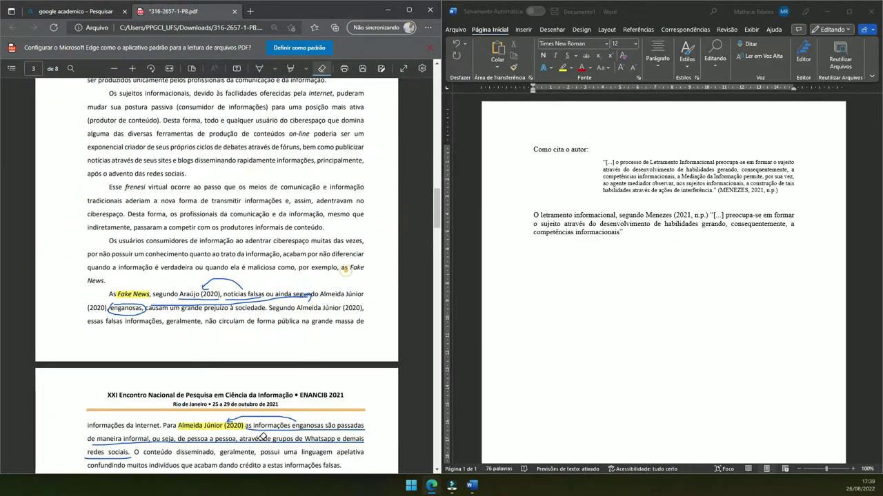
# Erase page 5's blue ink marks around the WhatsApp sentence, redes sociais and notícias falsas
pyautogui.click(215, 437)
pyautogui.click(229, 424)
pyautogui.click(129, 452)
pyautogui.click(234, 278)
pyautogui.click(302, 296)
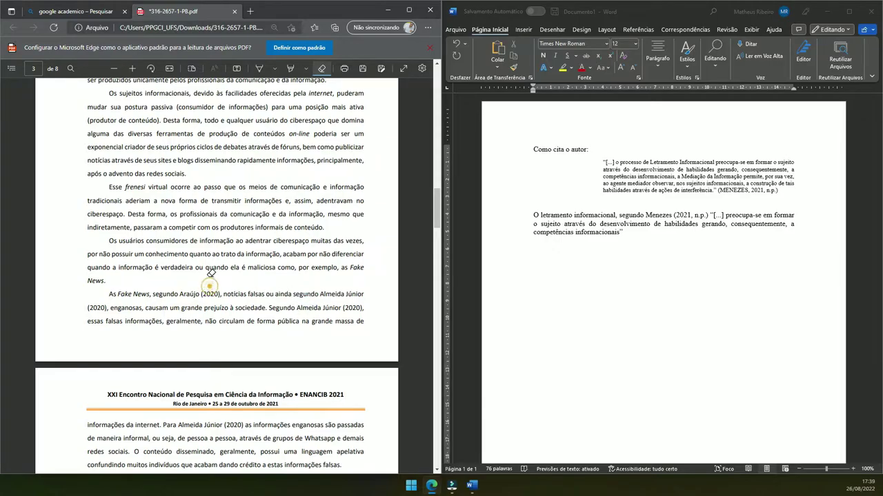
pyautogui.scroll(3, 233, 276)
pyautogui.scroll(10, 248, 280)
pyautogui.scroll(10, 267, 285)
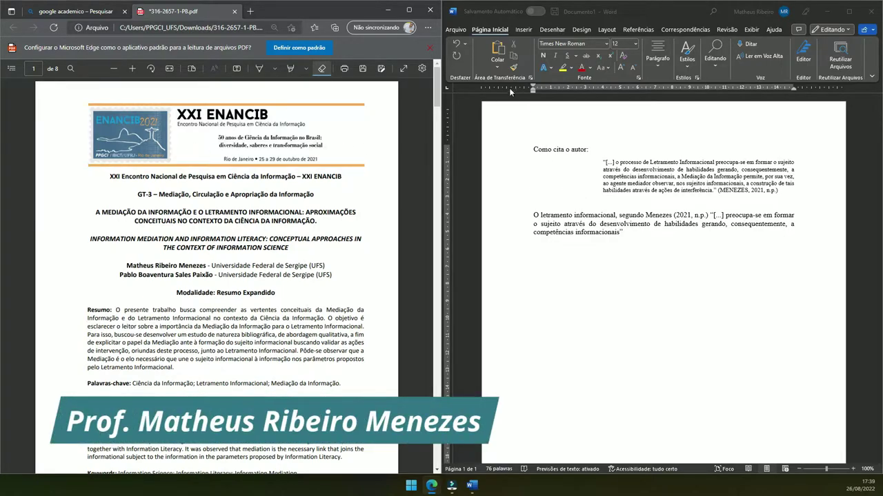
# Paste a duplicate of the short-citation paragraph below it and maximize Word
pyautogui.click(615, 179)
pyautogui.tripleClick(630, 234)
pyautogui.hotkey('ctrl', 'c')
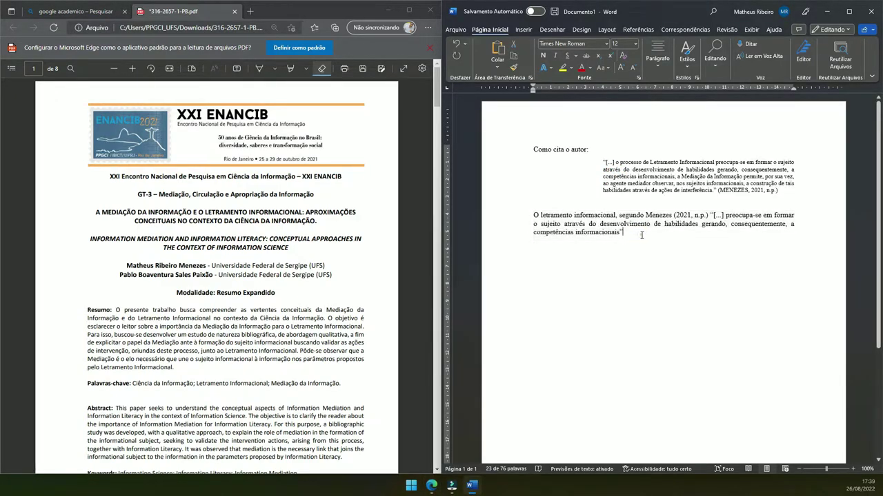
pyautogui.click(641, 235)
pyautogui.press('Return')
pyautogui.press('Return')
pyautogui.hotkey('ctrl', 'v')
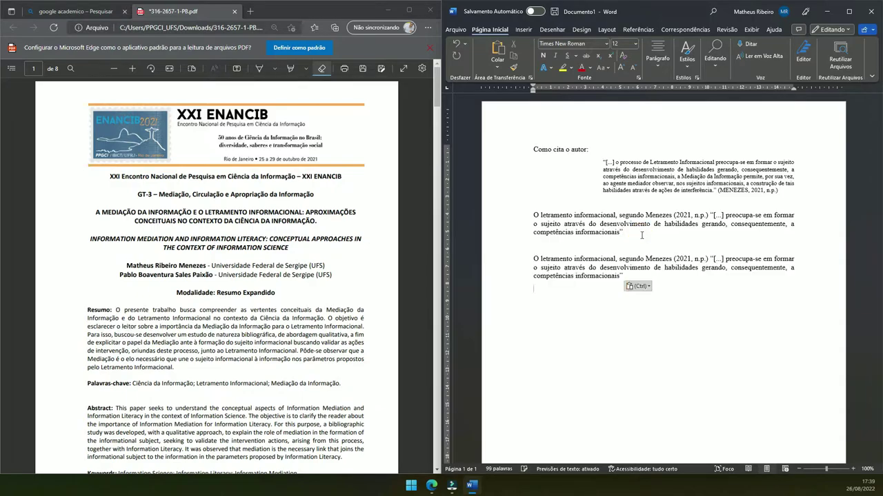
pyautogui.click(849, 11)
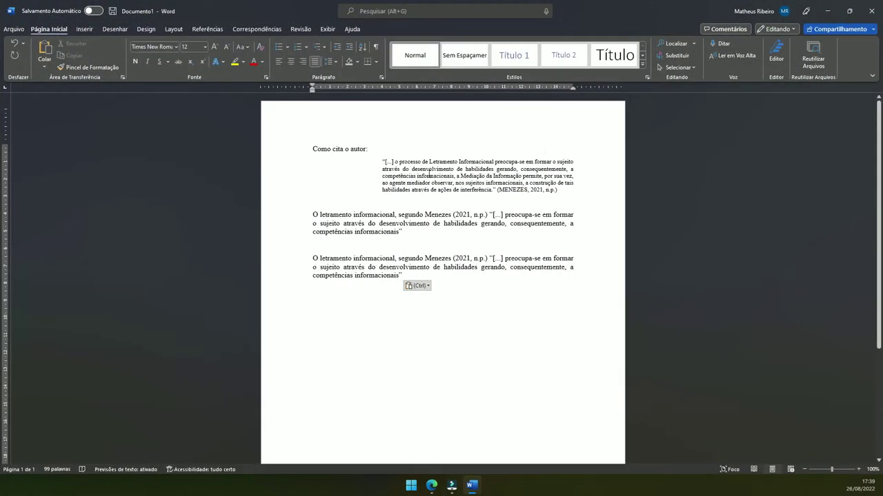
# Apply the long quote's formatting to the duplicate with Format Painter, then undo it
pyautogui.click(431, 170)
pyautogui.click(109, 71)
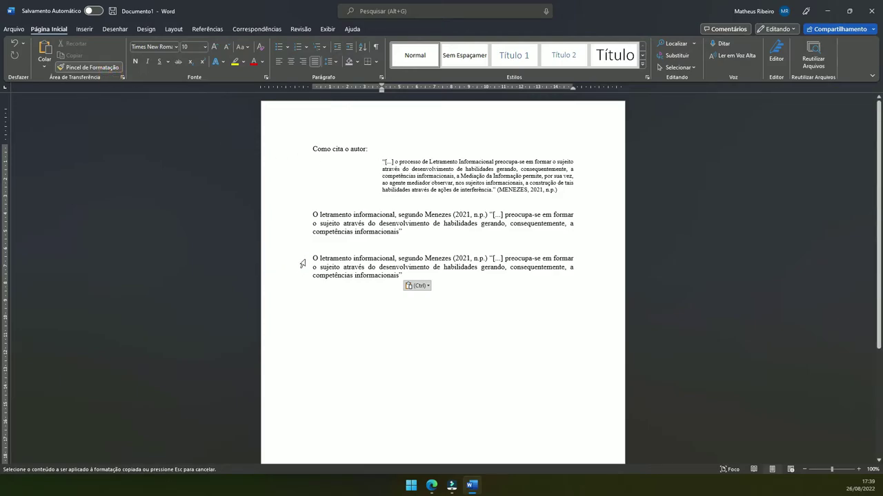
pyautogui.moveTo(304, 261); pyautogui.dragTo(319, 281)
pyautogui.click(486, 280)
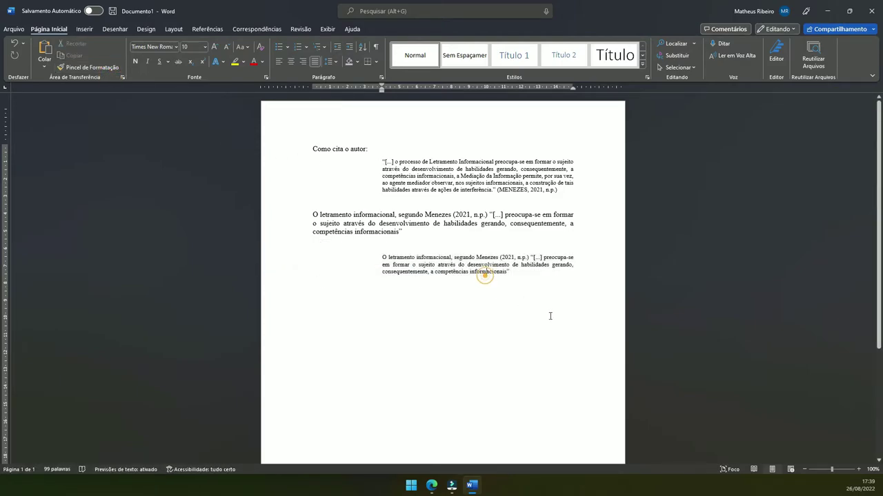
pyautogui.click(549, 315)
pyautogui.click(516, 272)
pyautogui.tripleClick(519, 273)
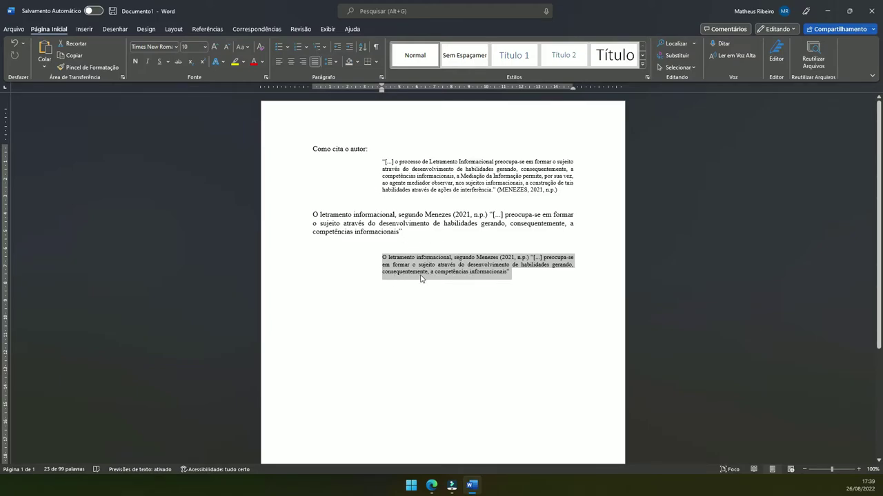
pyautogui.hotkey('ctrl', 'z')
# Select and delete the duplicate paragraph
pyautogui.click(392, 274)
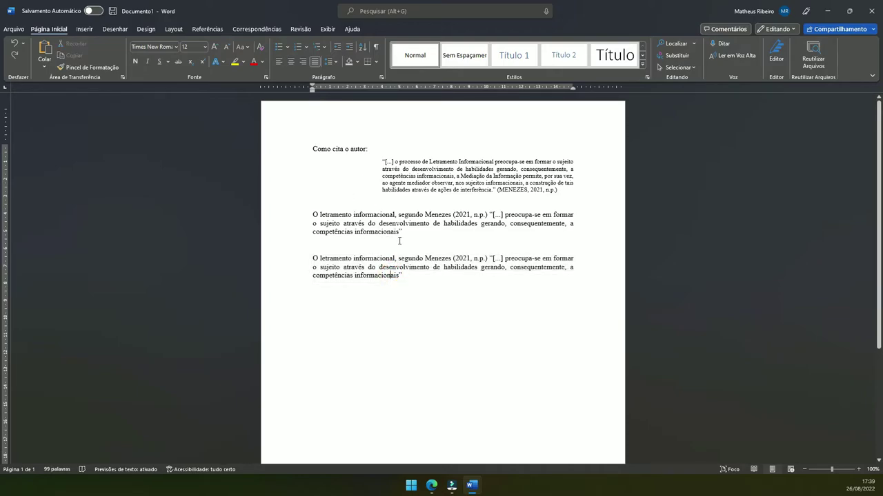
pyautogui.click(411, 276)
pyautogui.moveTo(422, 275); pyautogui.dragTo(289, 251)
pyautogui.press('Delete')
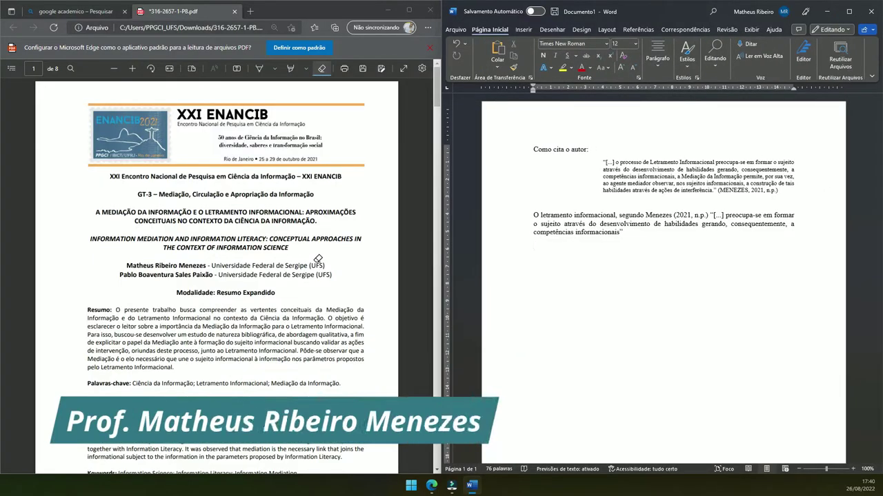
# Scroll the article to page 5's mediation definition citing Cunha e Cavalcanti (2008, p. 241)
pyautogui.scroll(-6, 364, 182)
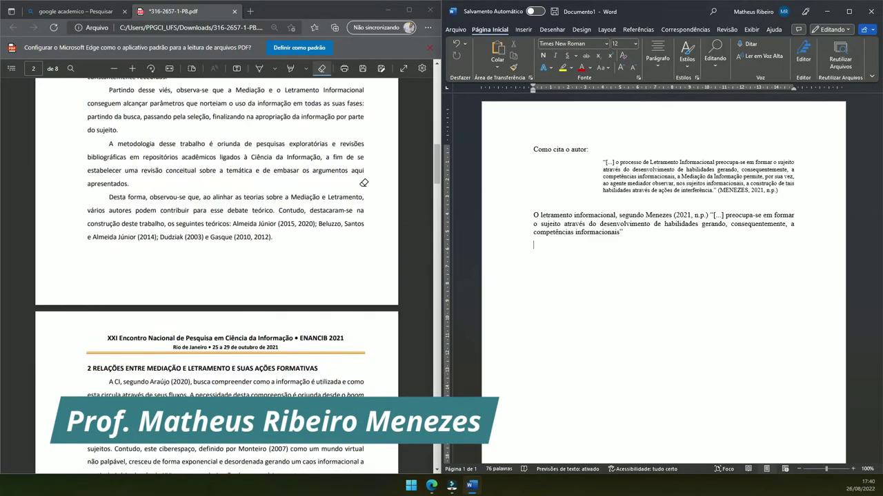
pyautogui.scroll(-4, 363, 183)
pyautogui.scroll(-7, 364, 183)
pyautogui.scroll(-3, 364, 183)
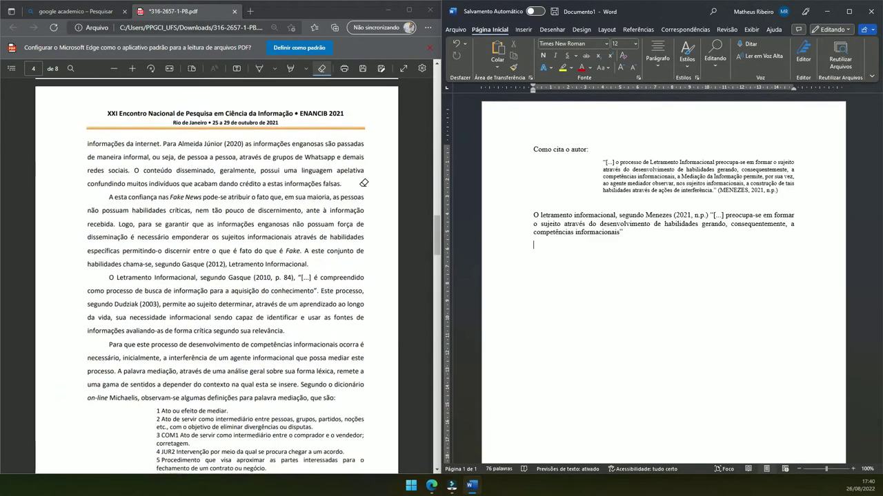
pyautogui.scroll(-3, 364, 183)
pyautogui.scroll(1, 364, 183)
pyautogui.scroll(-1, 364, 182)
pyautogui.scroll(-7, 363, 182)
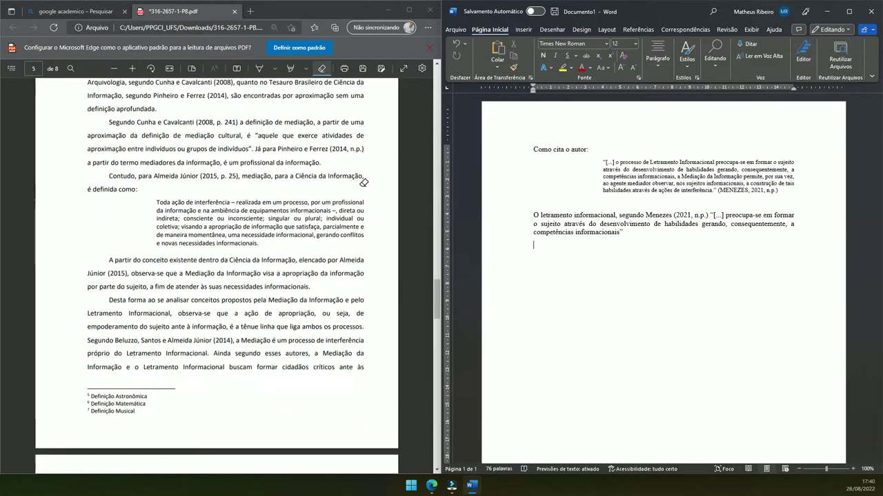
pyautogui.scroll(-1, 363, 183)
pyautogui.scroll(-5, 363, 182)
pyautogui.scroll(-2, 363, 183)
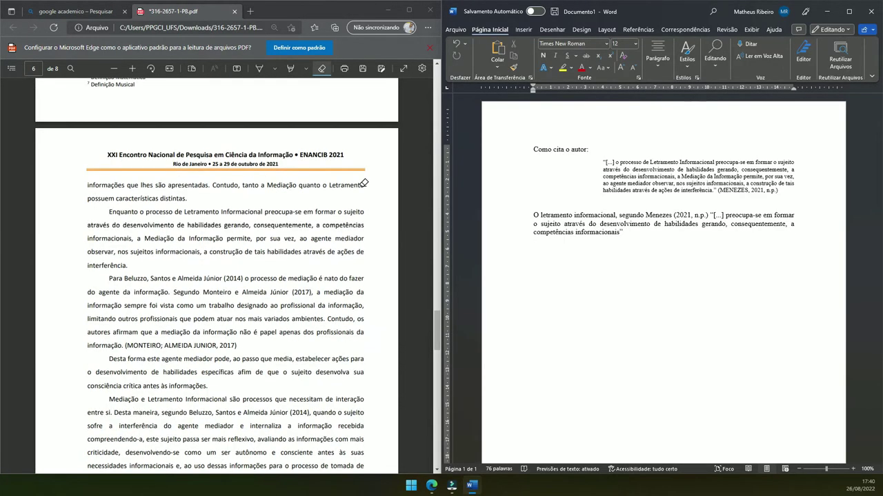
pyautogui.scroll(-1, 363, 183)
pyautogui.scroll(-3, 364, 183)
pyautogui.scroll(-3, 363, 183)
pyautogui.scroll(-2, 363, 183)
pyautogui.scroll(-6, 363, 181)
pyautogui.scroll(-6, 364, 181)
pyautogui.scroll(-2, 364, 181)
pyautogui.scroll(15, 363, 182)
pyautogui.scroll(8, 363, 182)
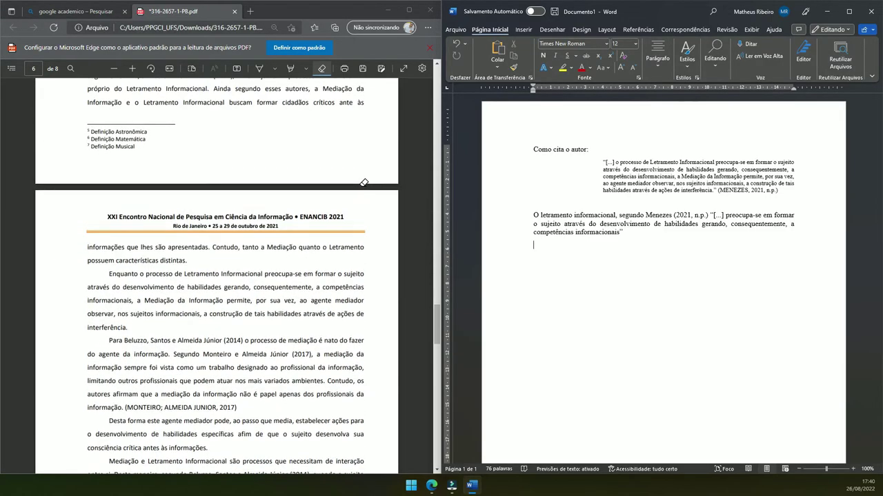
pyautogui.scroll(9, 363, 183)
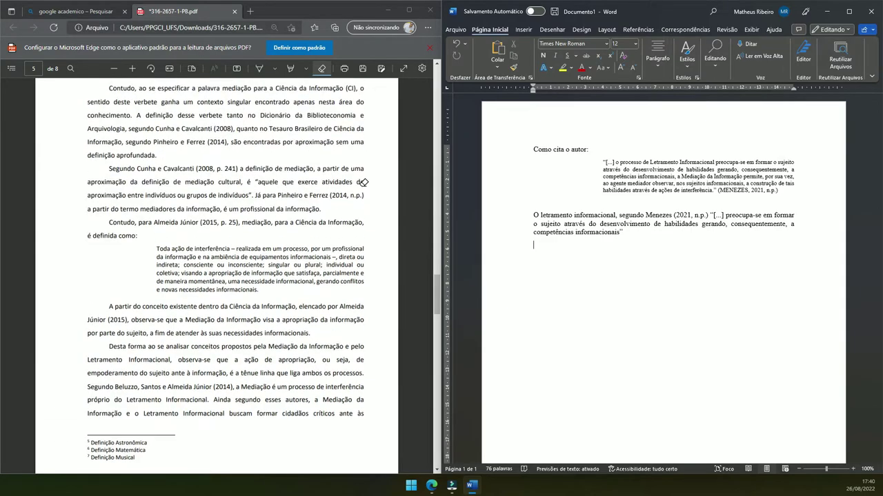
pyautogui.scroll(4, 364, 182)
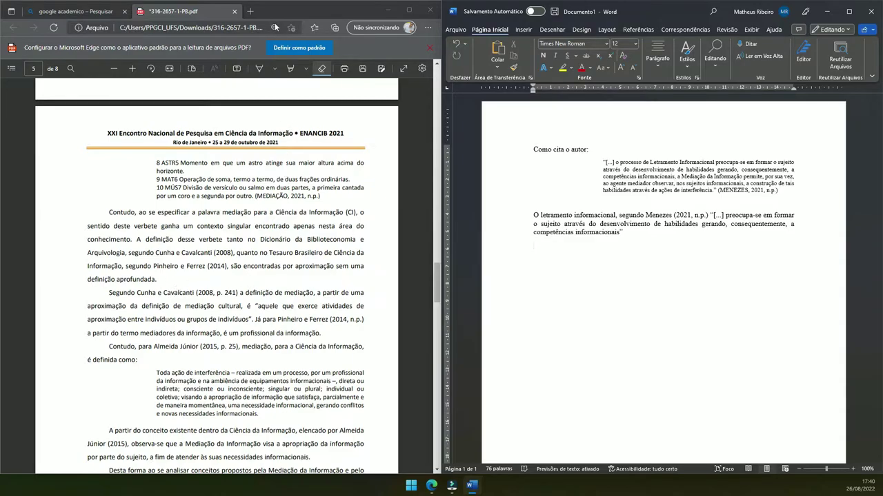
# Clear the Word page and start a new sentence with 'Segundo'
pyautogui.click(321, 68)
pyautogui.click(610, 226)
pyautogui.moveTo(630, 229); pyautogui.dragTo(494, 153)
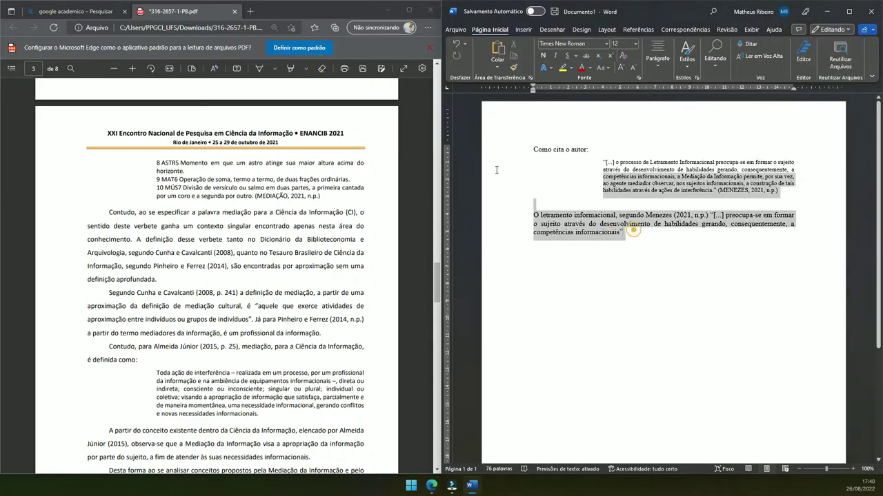
pyautogui.press('Delete')
pyautogui.write('Segundo')
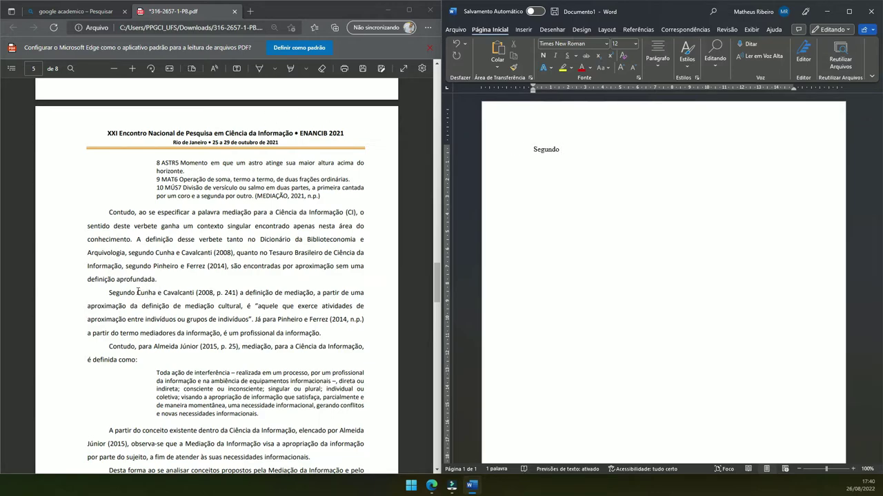
# Copy 'Cunha e Cavalcanti' from the article and paste it after 'Segundo' in Word
pyautogui.moveTo(131, 292); pyautogui.dragTo(195, 294)
pyautogui.press('super+c')
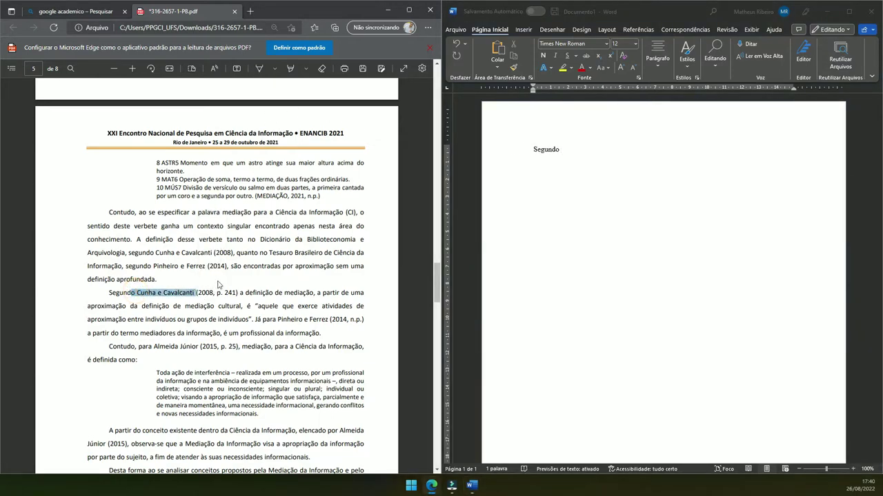
pyautogui.rightClick(562, 154)
pyautogui.click(614, 215)
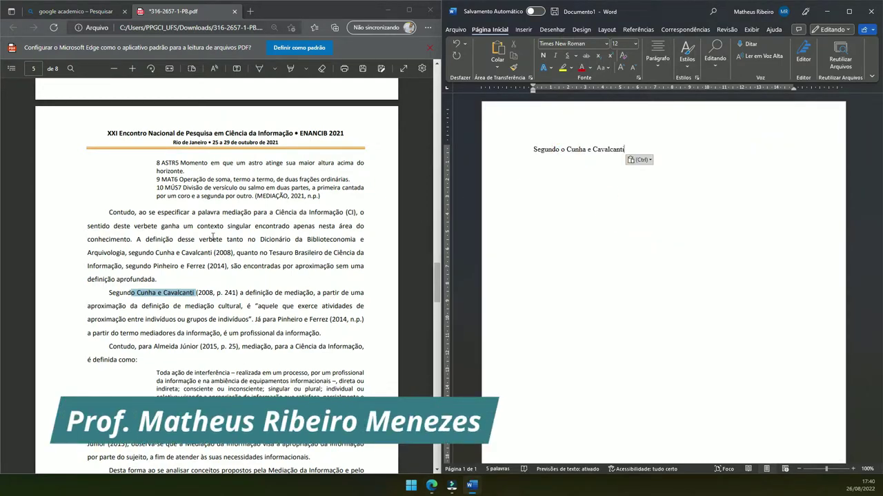
pyautogui.click(147, 293)
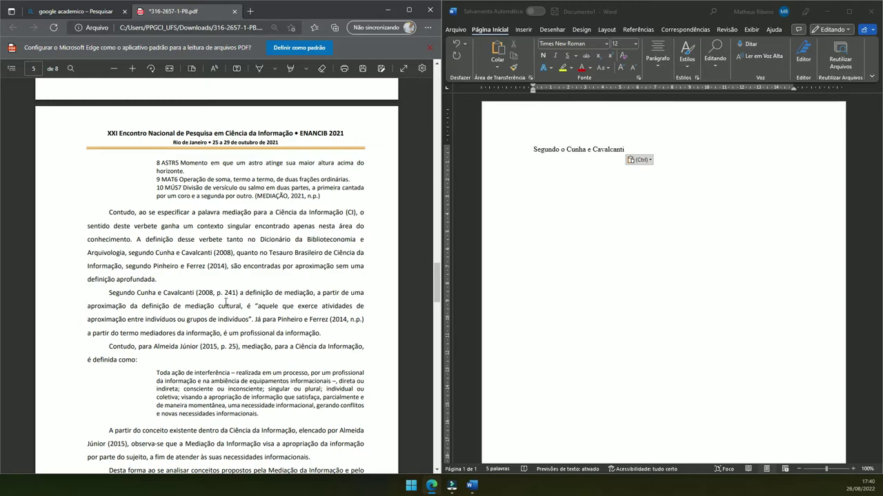
pyautogui.click(629, 146)
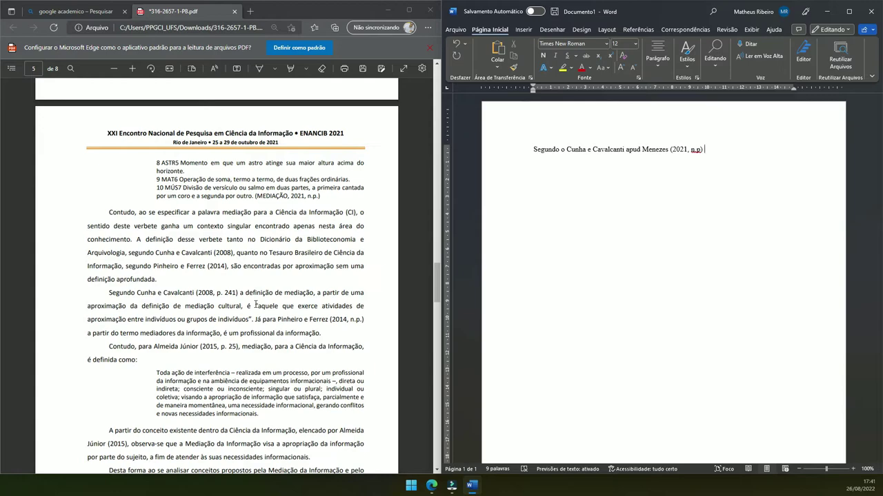
# Paste the PDF's quoted mediation definition after the citation and remove its line break
pyautogui.moveTo(255, 305); pyautogui.dragTo(251, 319)
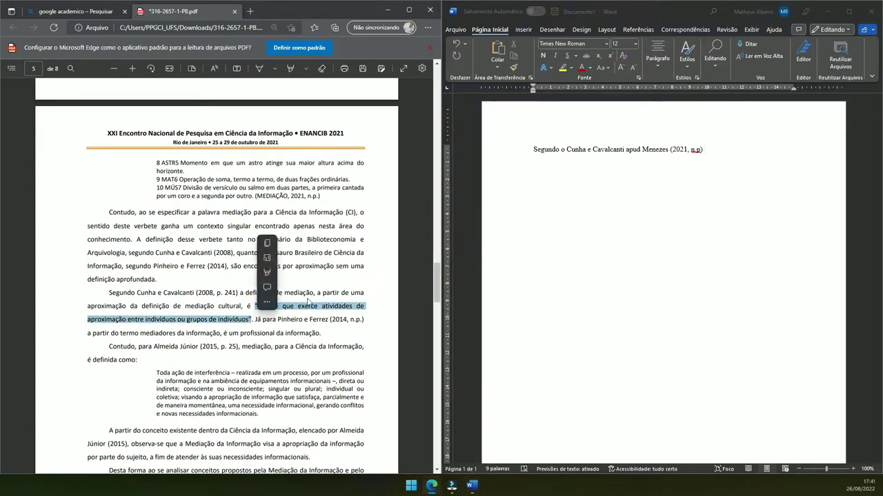
pyautogui.click(717, 148)
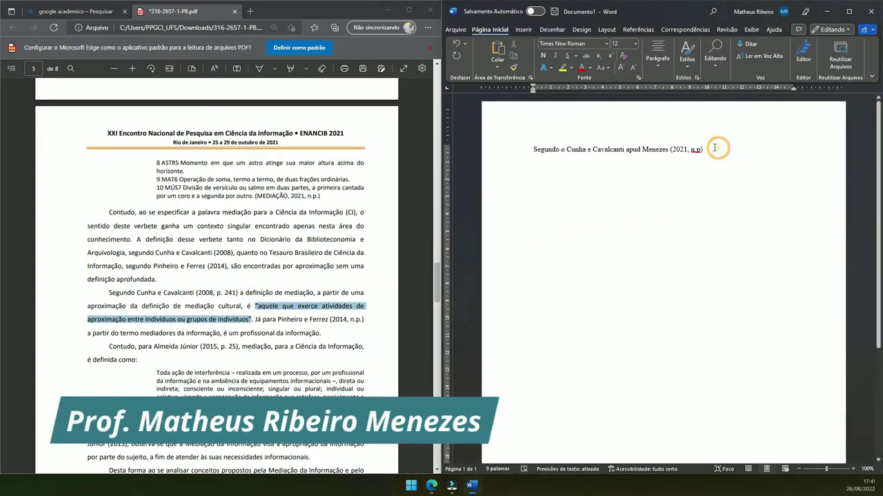
pyautogui.rightClick(715, 150)
pyautogui.click(764, 211)
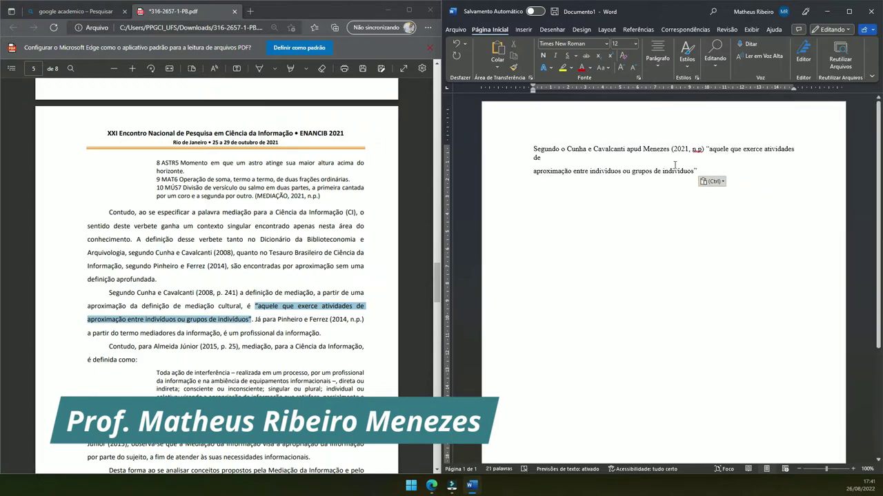
pyautogui.press('BackSpace')
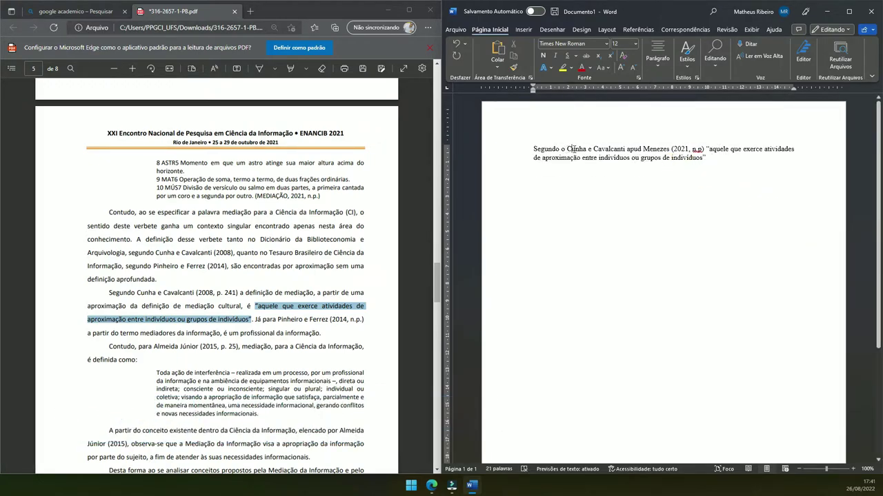
# Copy the Cunha and Cavalcanti Dicionário title from page 8's references
pyautogui.scroll(-8, 201, 308)
pyautogui.scroll(-8, 201, 308)
pyautogui.scroll(-7, 202, 308)
pyautogui.scroll(4, 201, 308)
pyautogui.scroll(1, 202, 308)
pyautogui.scroll(3, 202, 309)
pyautogui.scroll(-5, 201, 308)
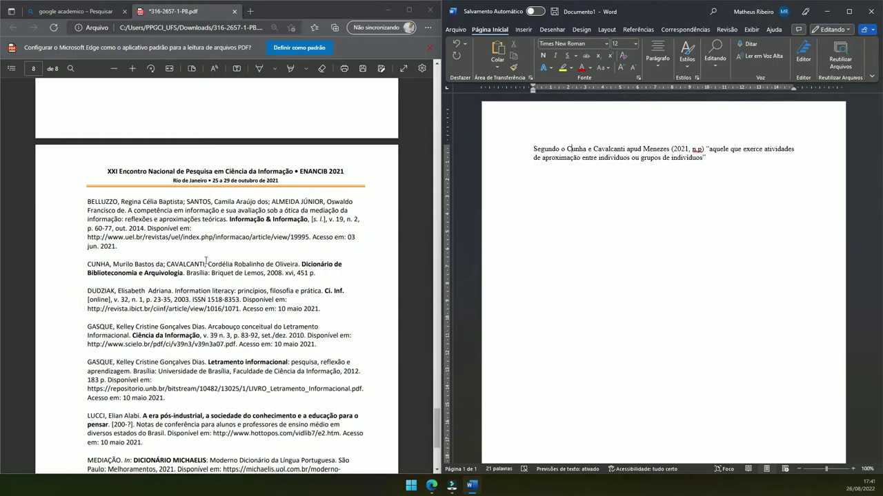
pyautogui.moveTo(301, 265); pyautogui.dragTo(185, 273)
pyautogui.hotkey('ctrl', 'c')
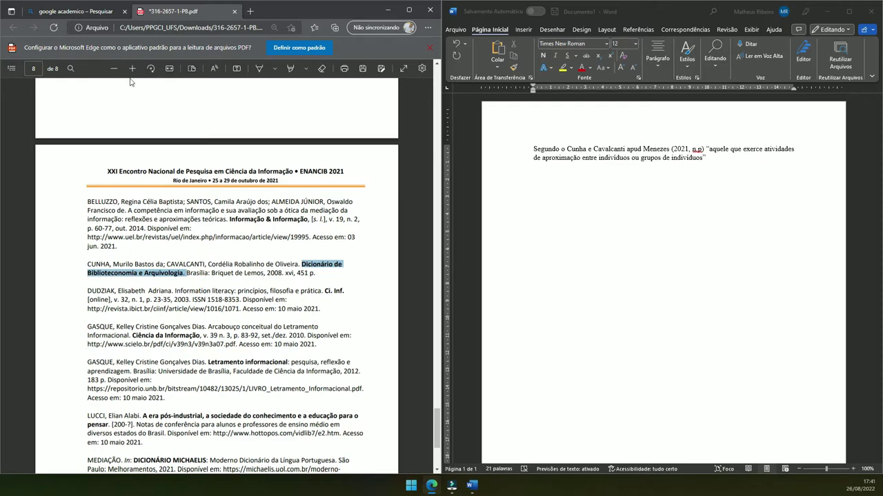
pyautogui.press('F5')
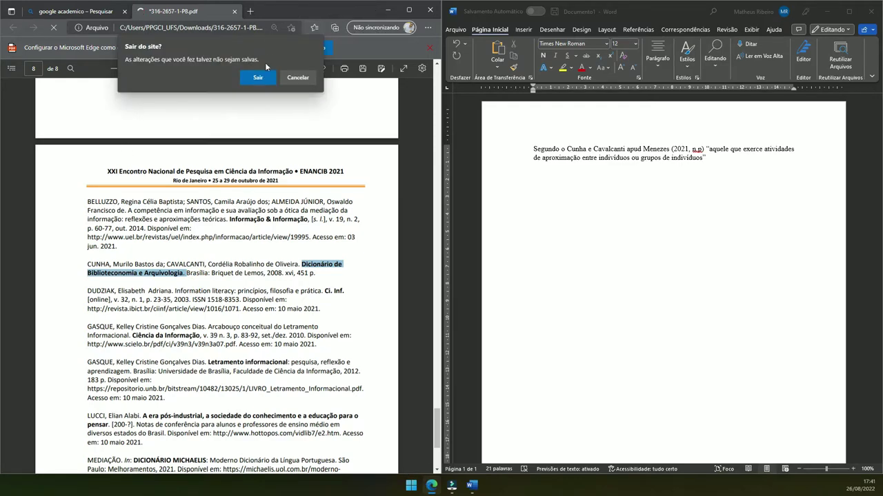
# Leave the PDF page, maximize Edge and go to Google's home page
pyautogui.click(258, 78)
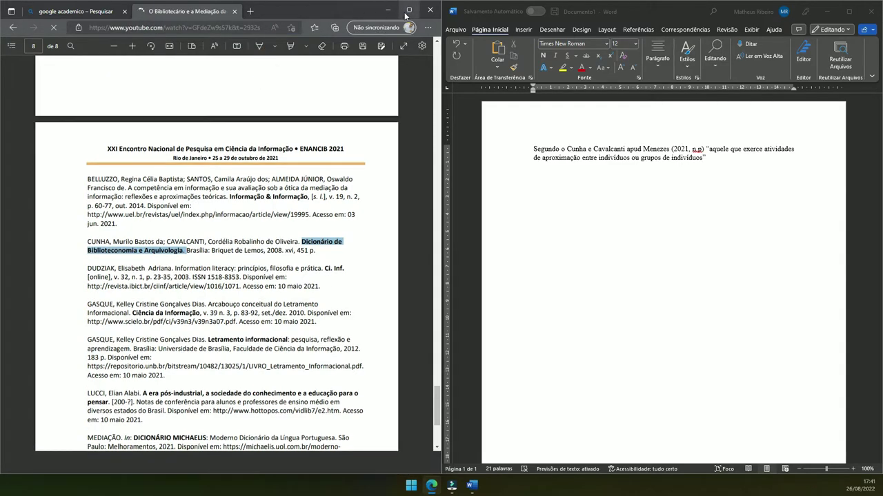
pyautogui.doubleClick(377, 16)
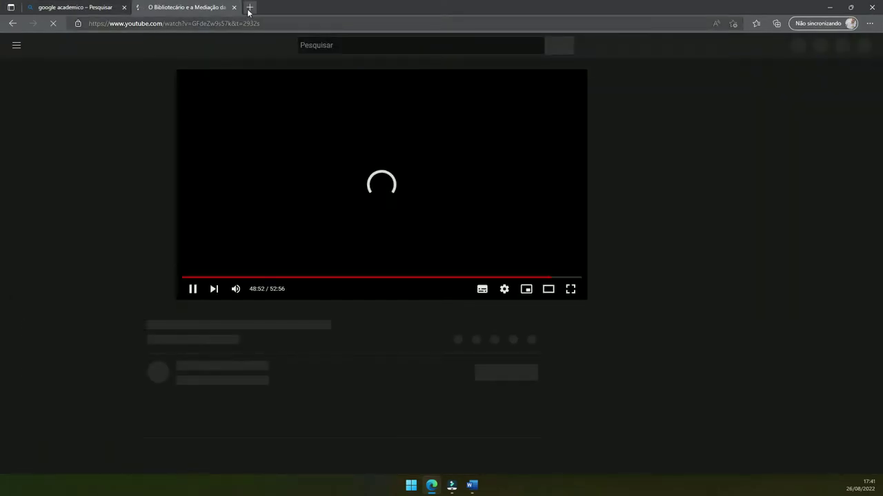
pyautogui.click(250, 7)
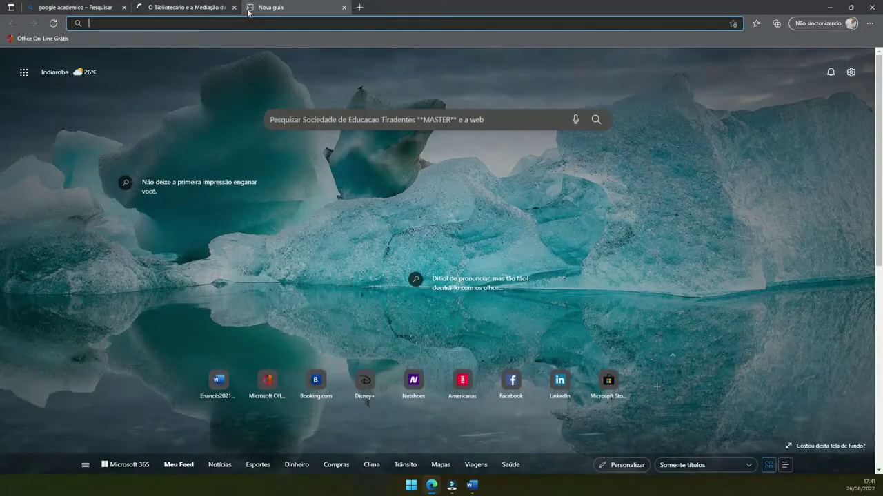
pyautogui.click(234, 7)
pyautogui.click(240, 25)
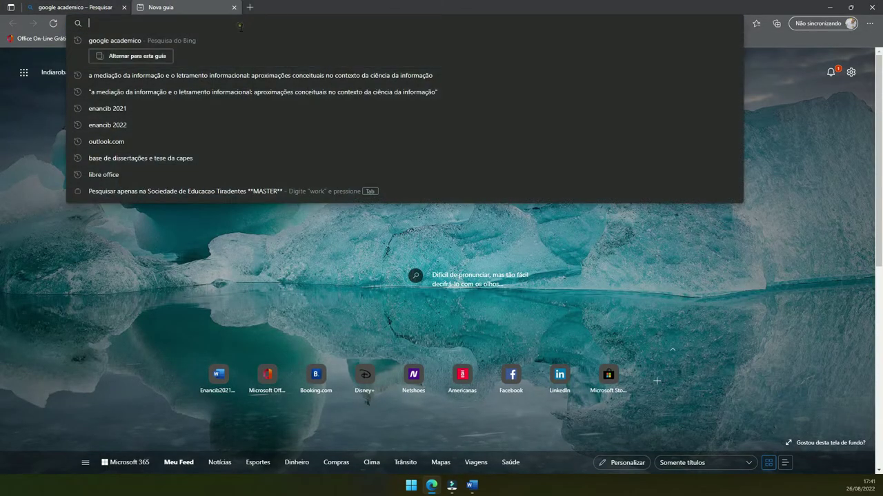
pyautogui.write('go')
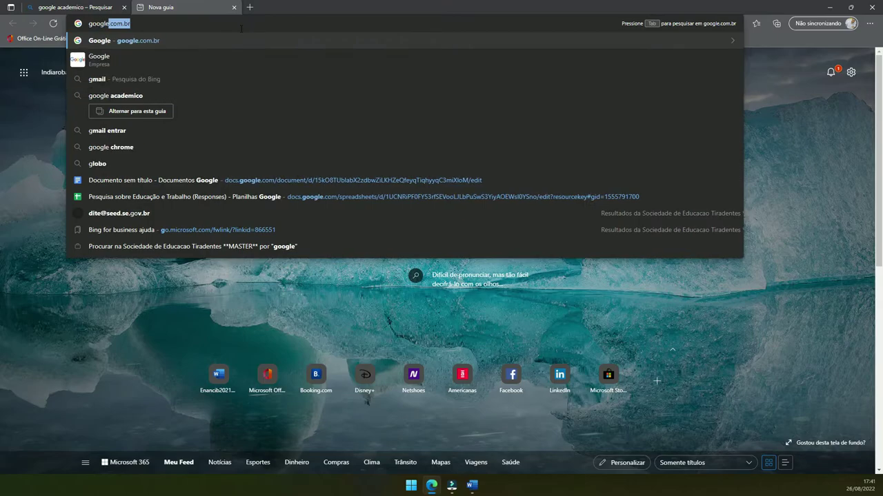
pyautogui.write('ogle')
pyautogui.press('Return')
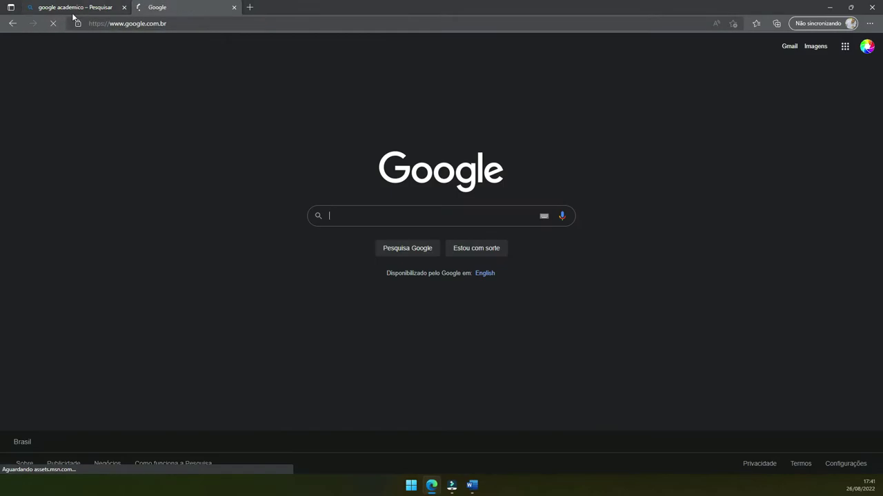
# Search Google Acadêmico for the copied dictionary title and open the second result's PDF
pyautogui.click(357, 216)
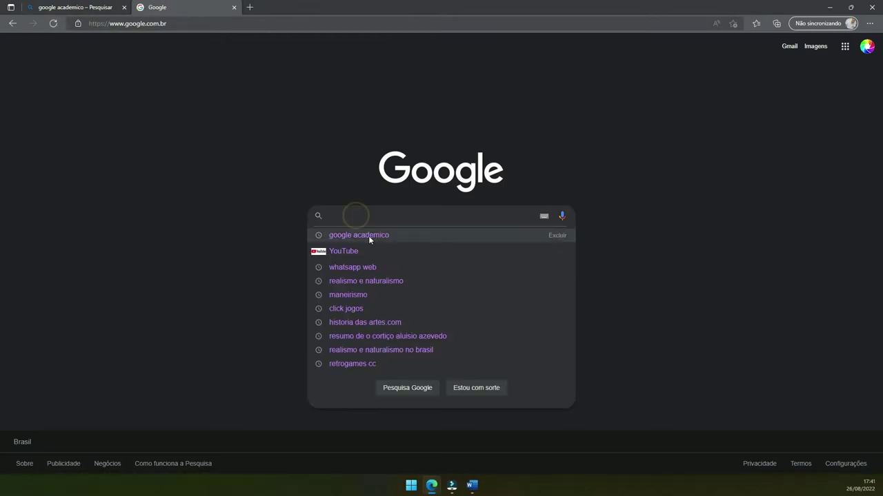
pyautogui.click(368, 235)
pyautogui.click(136, 135)
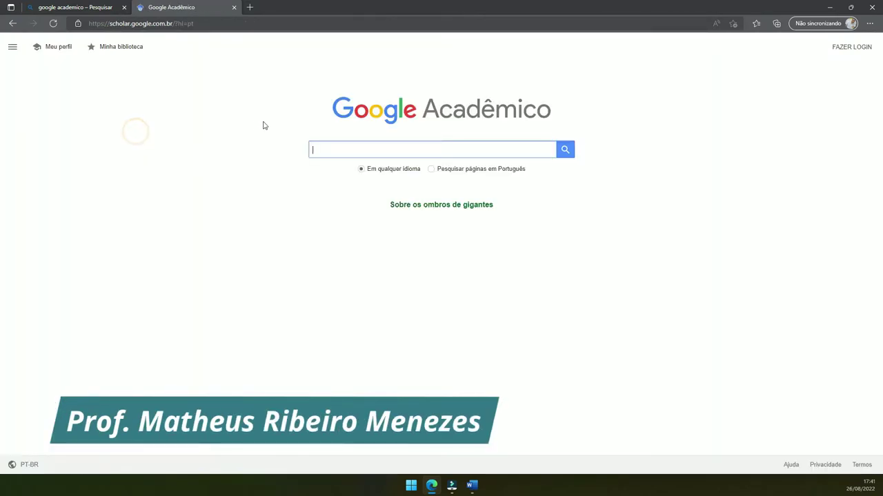
pyautogui.hotkey('ctrl', 'v')
pyautogui.press('Return')
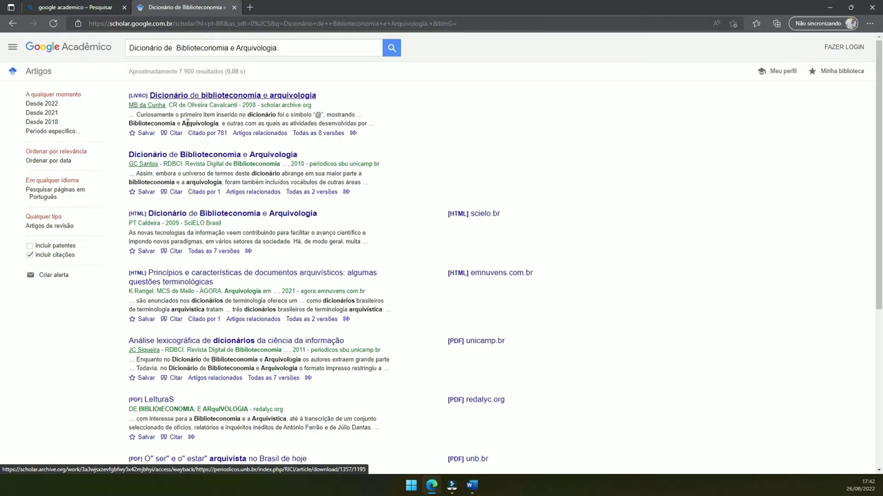
pyautogui.click(184, 159)
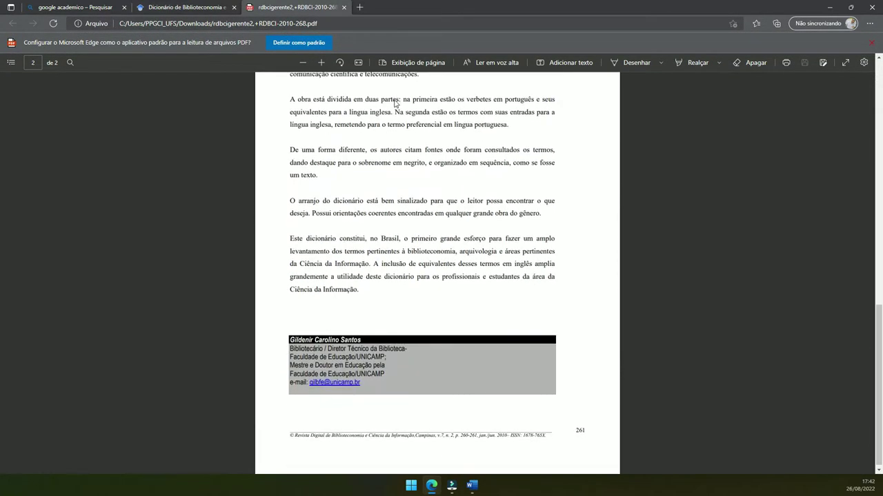
# Open the first Scholar result, the Cunha dictionary, and its downloaded 1357 PDF
pyautogui.scroll(10, 345, 138)
pyautogui.click(199, 6)
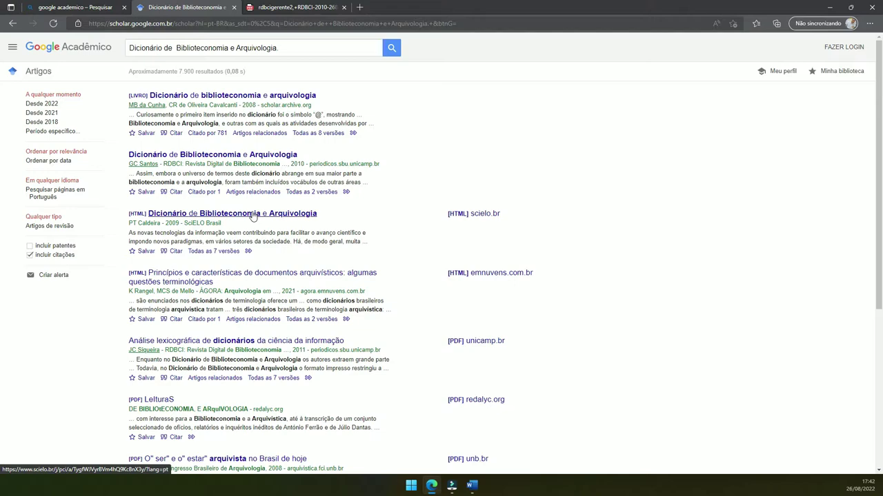
pyautogui.click(246, 97)
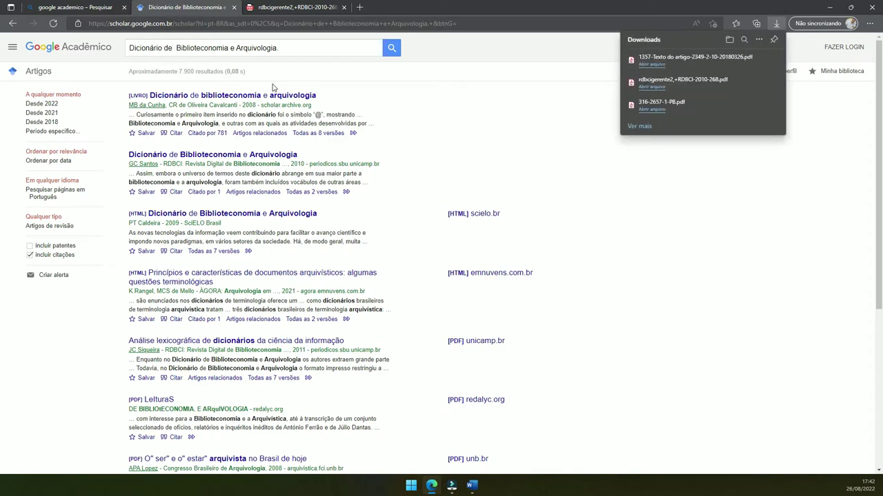
pyautogui.click(649, 59)
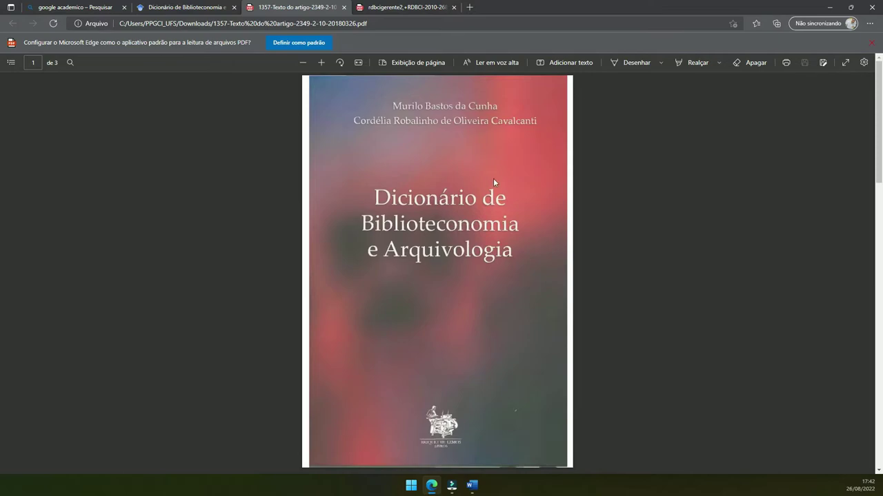
# Browse the dictionary PDF, then bring the Google Scholar results back to the front
pyautogui.click(184, 7)
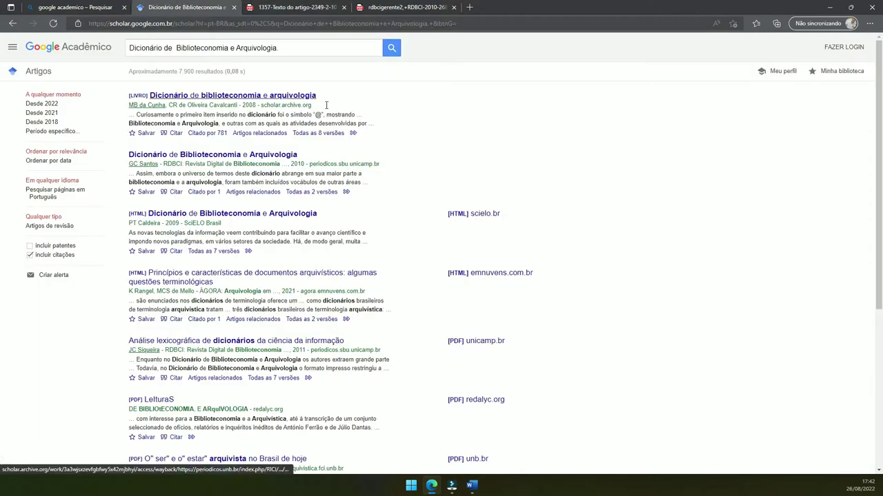
pyautogui.click(332, 6)
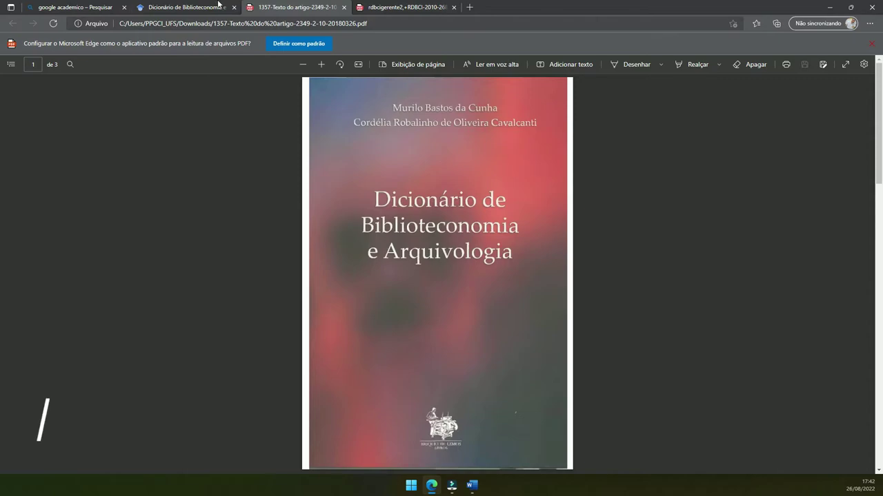
pyautogui.click(184, 7)
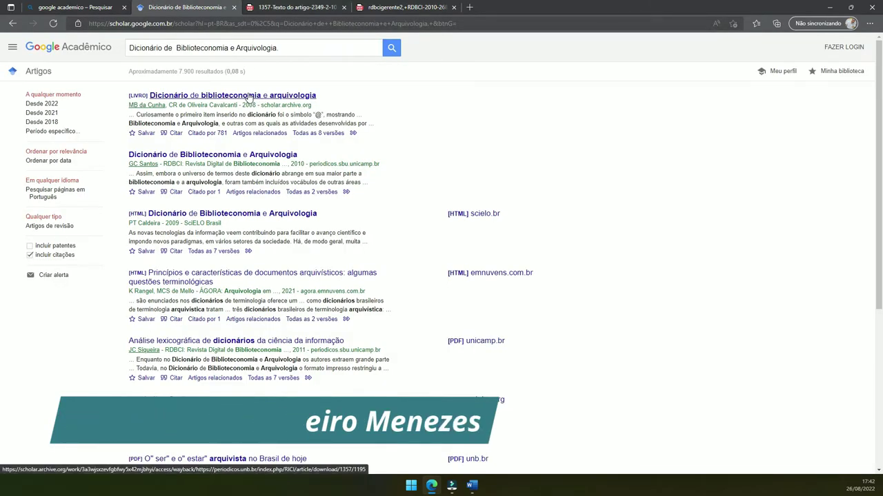
pyautogui.hotkey('ctrl', 'Tab')
pyautogui.scroll(-5, 618, 210)
pyautogui.scroll(-5, 618, 213)
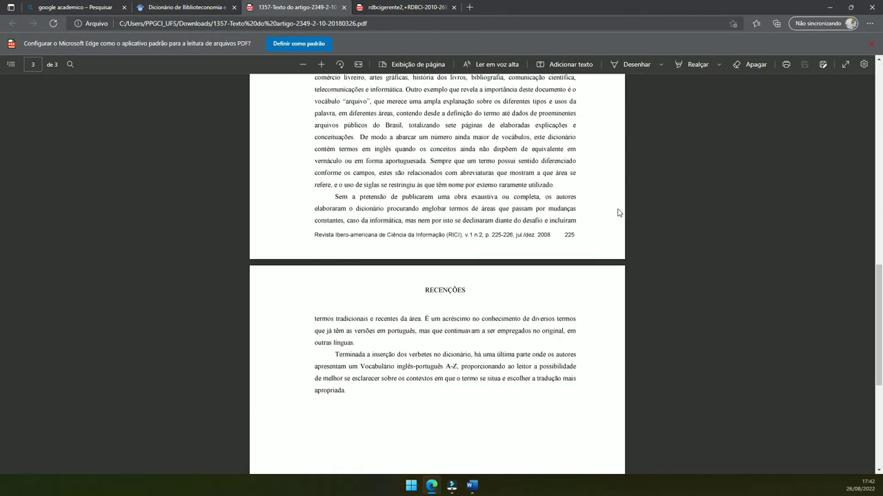
pyautogui.scroll(-5, 618, 212)
pyautogui.scroll(5, 618, 212)
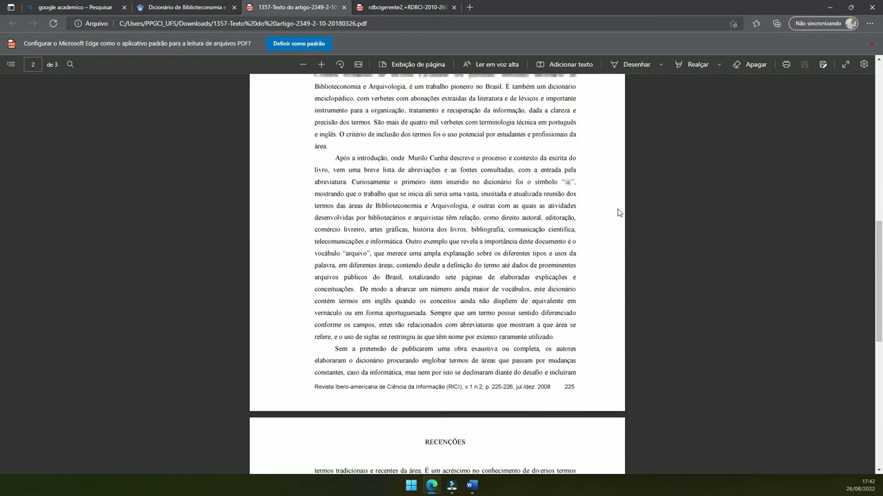
pyautogui.scroll(5, 618, 213)
pyautogui.scroll(3, 618, 212)
pyautogui.scroll(-3, 618, 212)
pyautogui.scroll(-3, 618, 212)
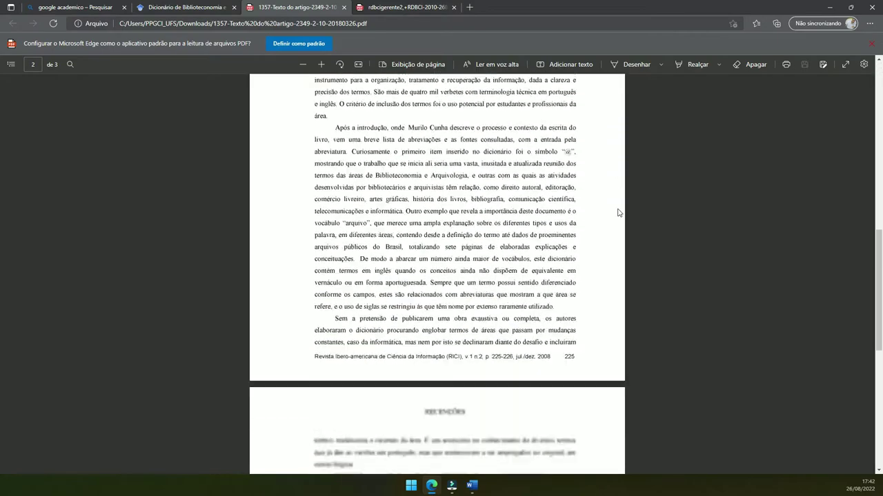
pyautogui.scroll(-5, 618, 212)
pyautogui.scroll(5, 617, 212)
pyautogui.scroll(5, 618, 213)
pyautogui.scroll(5, 615, 209)
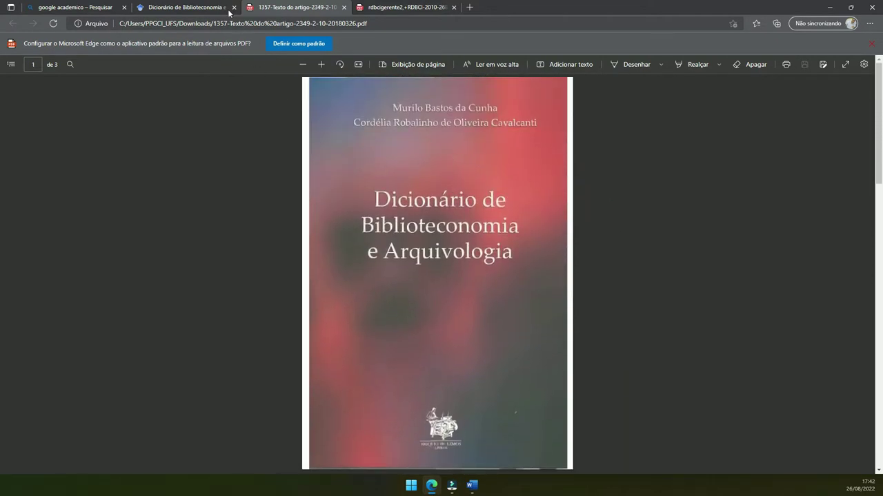
pyautogui.click(186, 7)
# Search Bing for 'google shopping'
pyautogui.moveTo(294, 46); pyautogui.dragTo(107, 35)
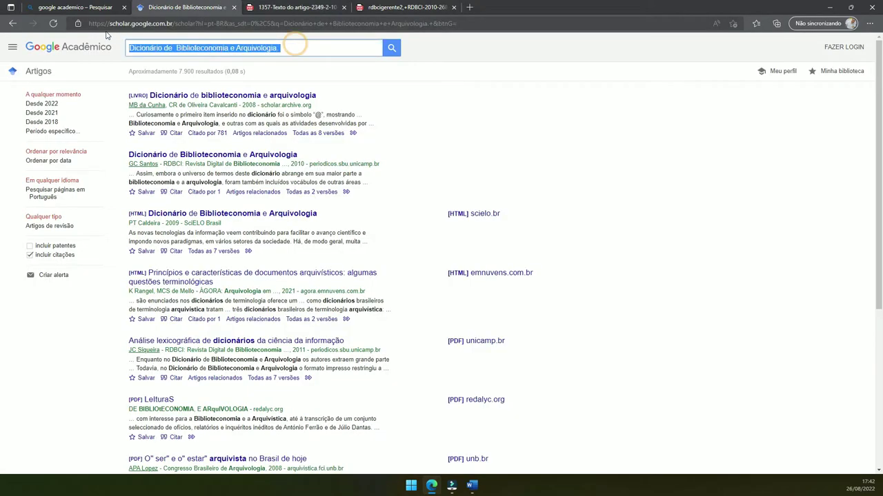
pyautogui.click(193, 25)
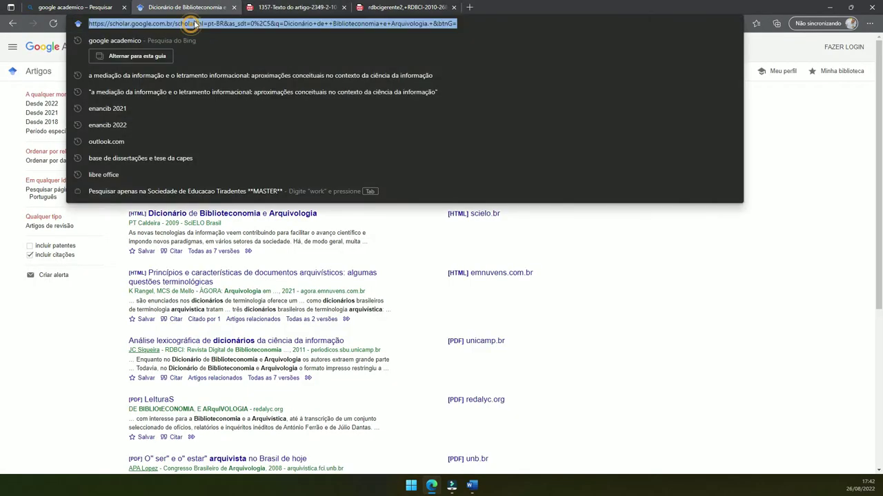
pyautogui.write('google sho')
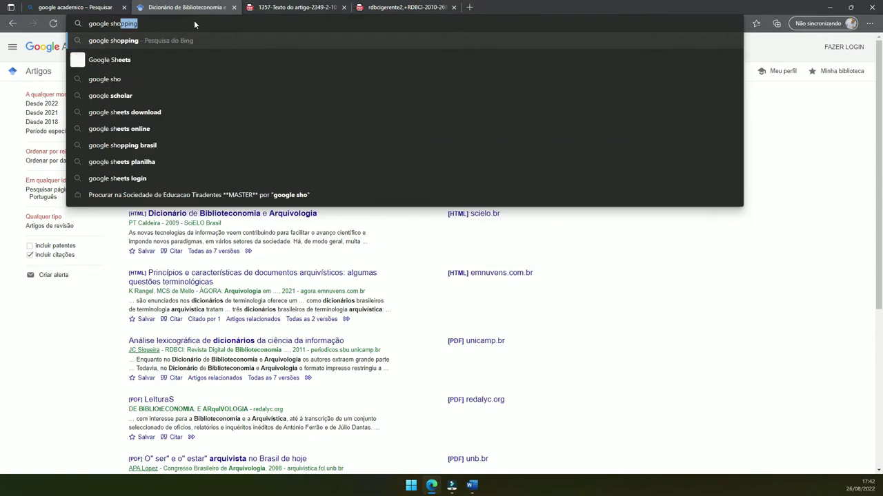
pyautogui.write('pping')
pyautogui.press('Return')
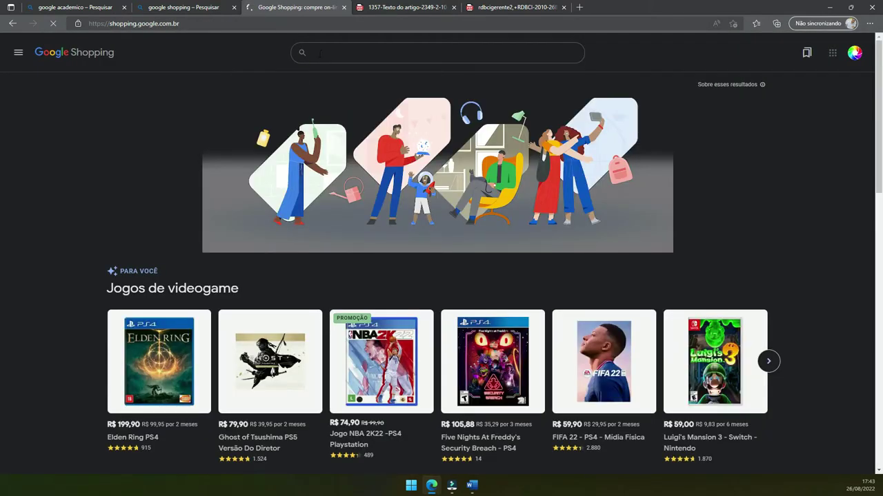
# Search Google Shopping for 'Dicionário de Biblioteconomia e Arquivologia' and review the listings
pyautogui.click(319, 53)
pyautogui.hotkey('ctrl', 'v')
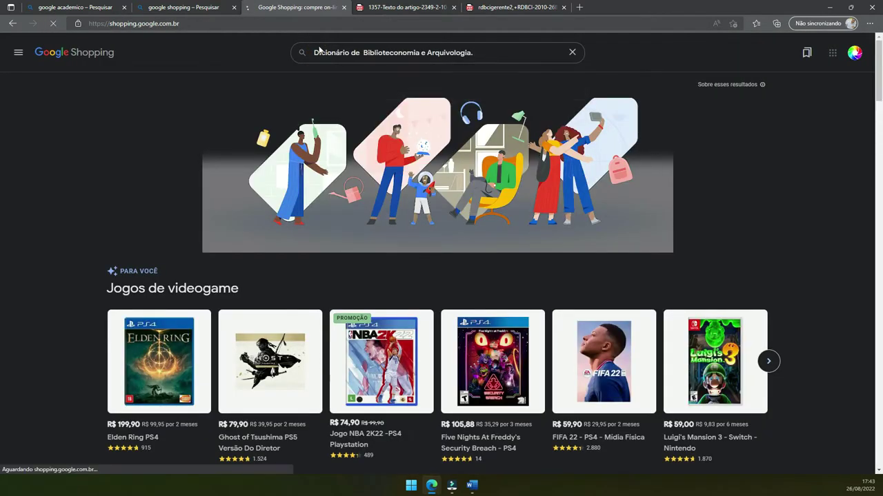
pyautogui.press('Return')
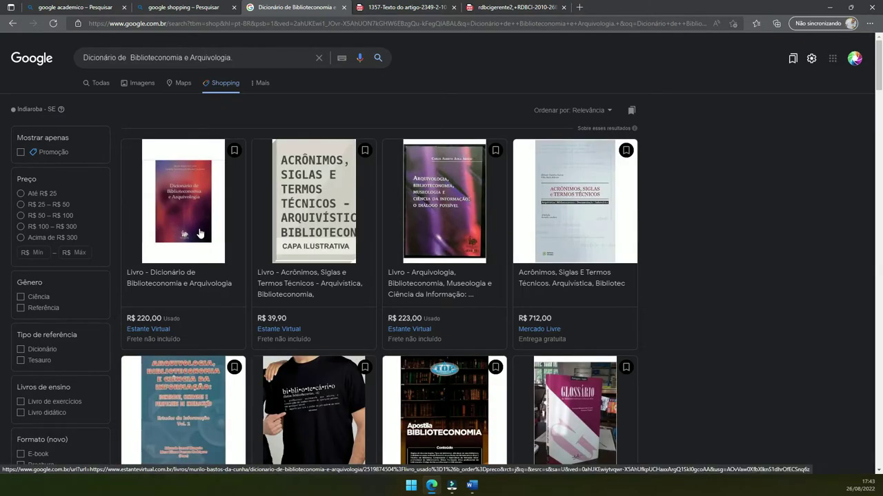
pyautogui.scroll(-5, 178, 232)
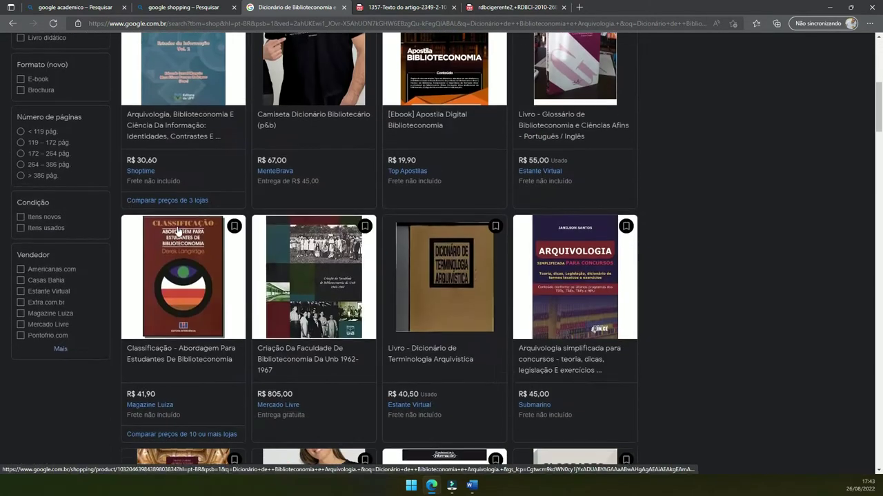
pyautogui.scroll(1, 183, 207)
pyautogui.scroll(4, 186, 192)
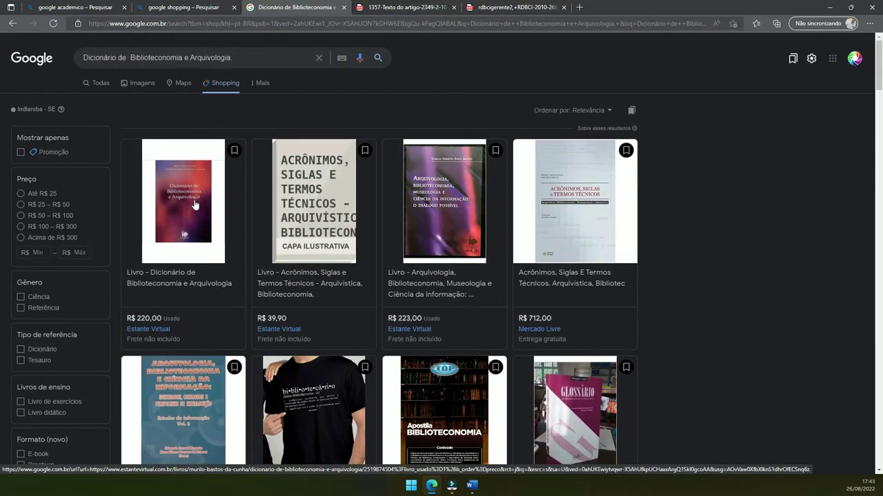
# Close the dictionary cover and review PDF tabs and the shopping tab, then return to Word
pyautogui.click(206, 7)
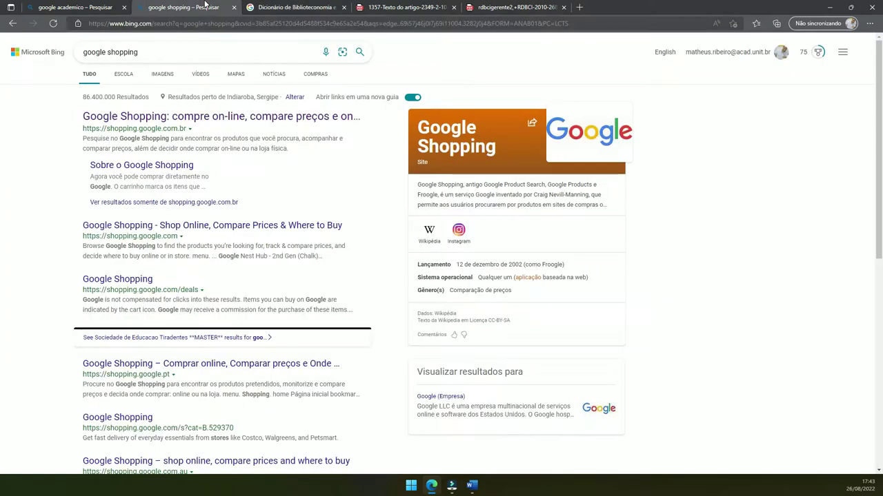
pyautogui.click(410, 6)
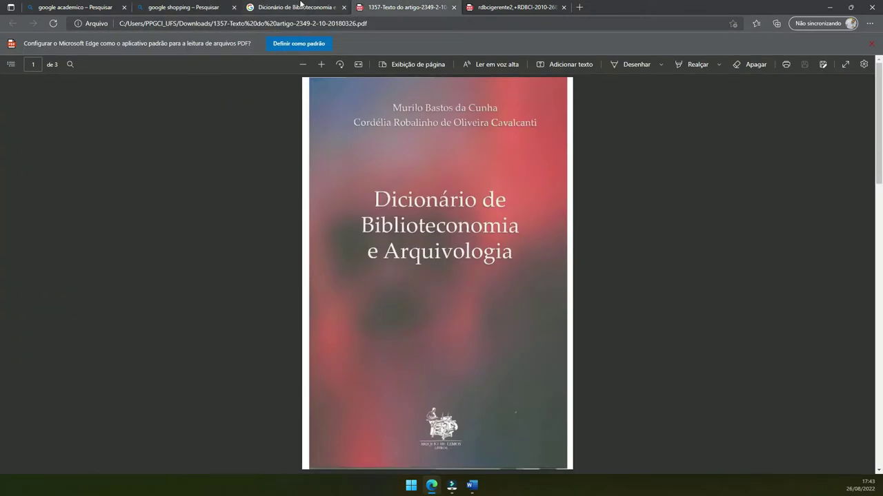
pyautogui.click(493, 7)
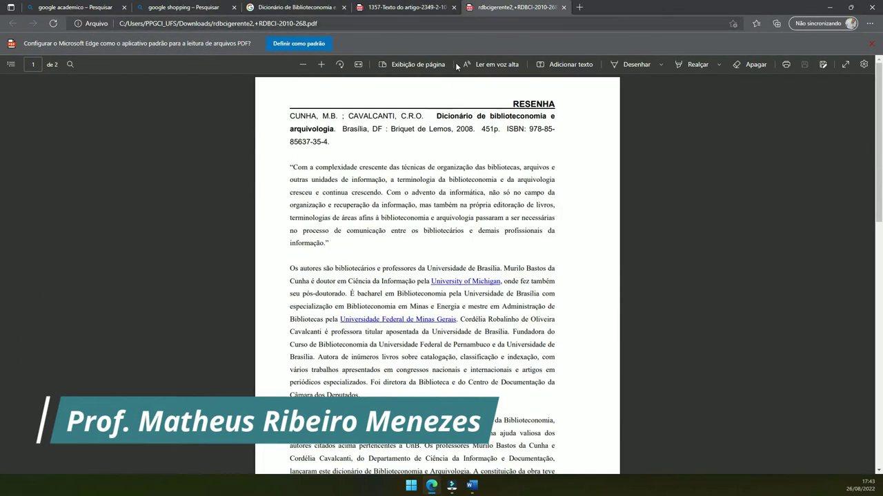
pyautogui.click(564, 7)
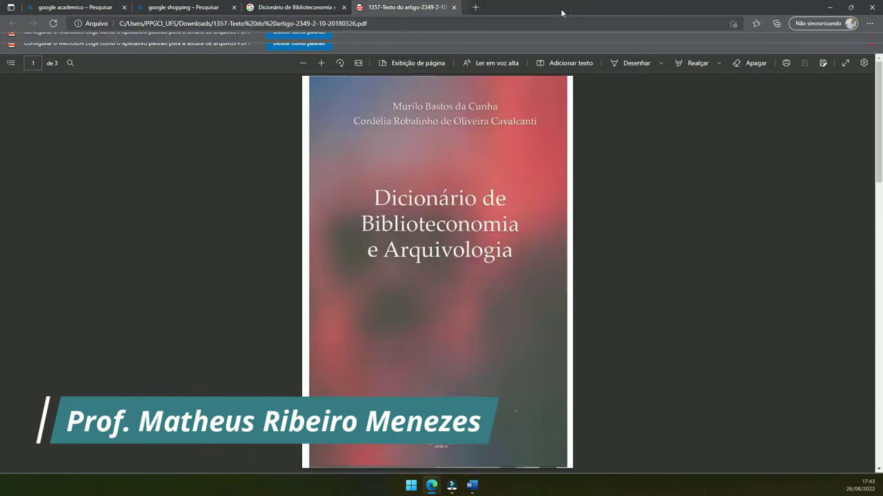
pyautogui.click(453, 7)
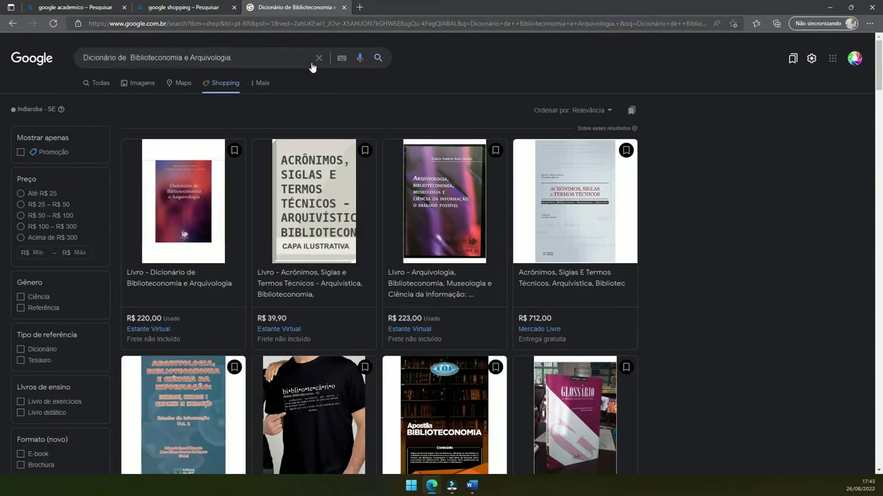
pyautogui.click(344, 6)
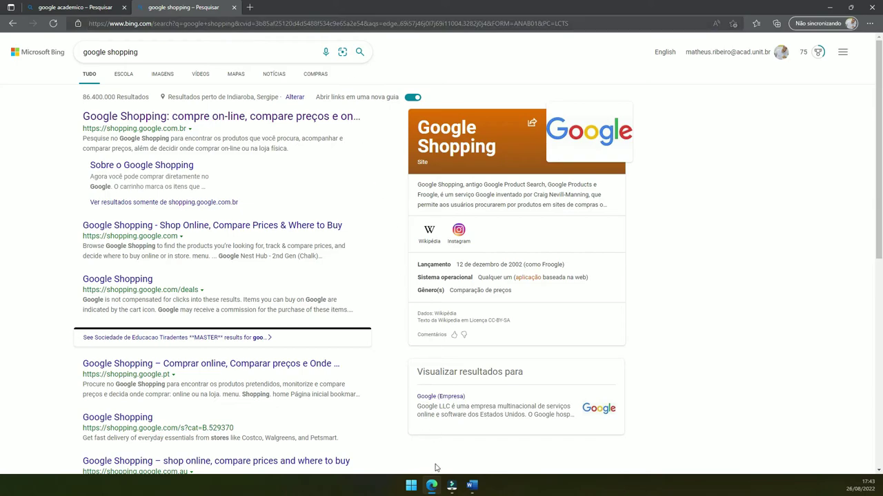
pyautogui.click(471, 486)
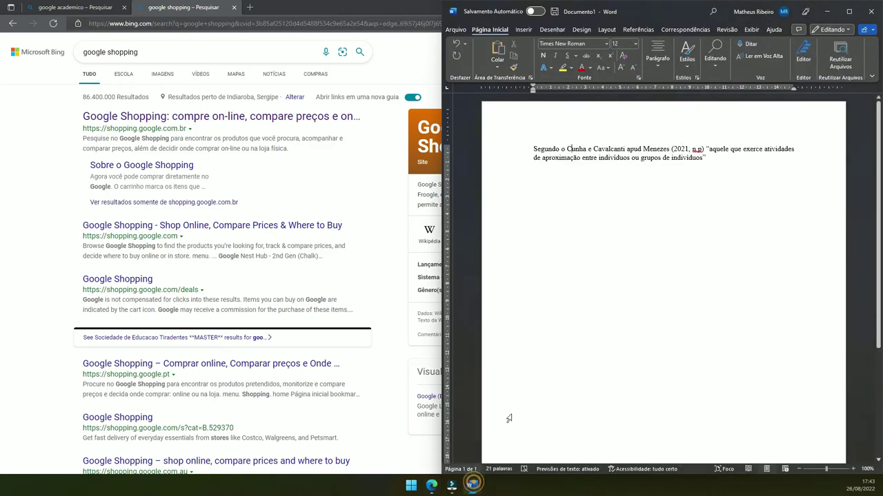
# Italicize 'apud' in the Cunha e Cavalcanti apud Menezes citation, check it, then minimize Word
pyautogui.click(849, 7)
pyautogui.tripleClick(502, 166)
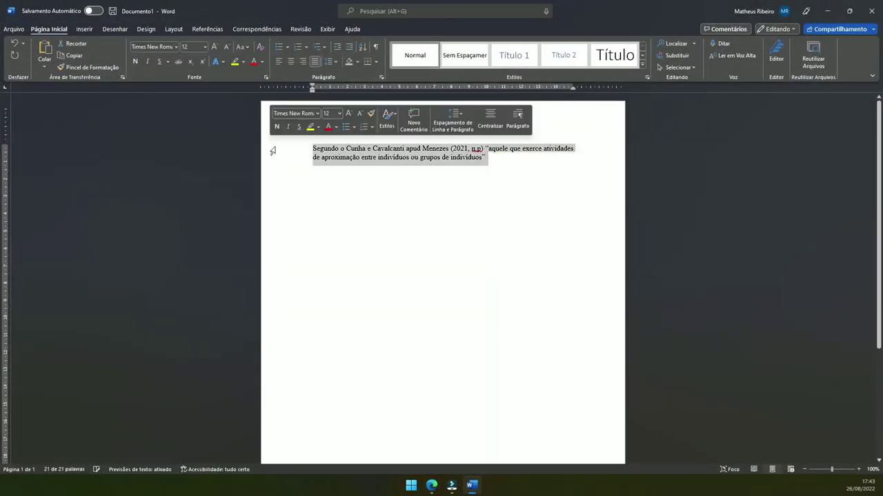
pyautogui.click(358, 158)
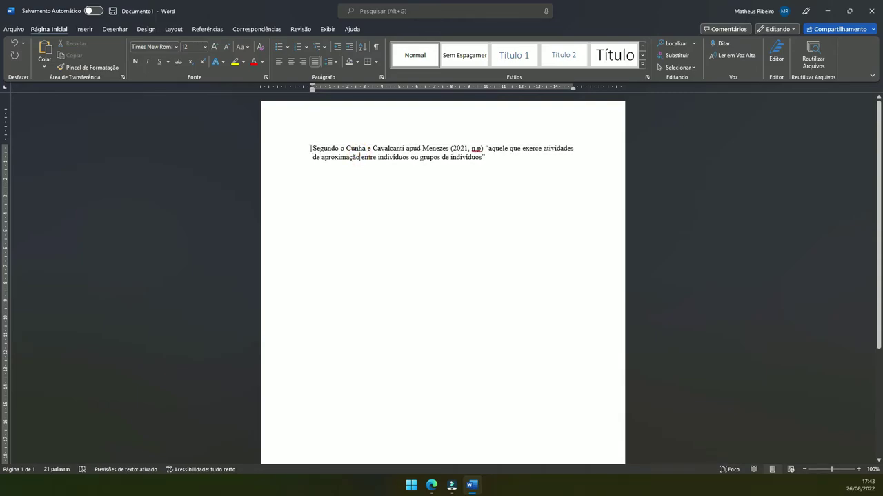
pyautogui.moveTo(311, 148); pyautogui.dragTo(327, 149)
pyautogui.doubleClick(413, 149)
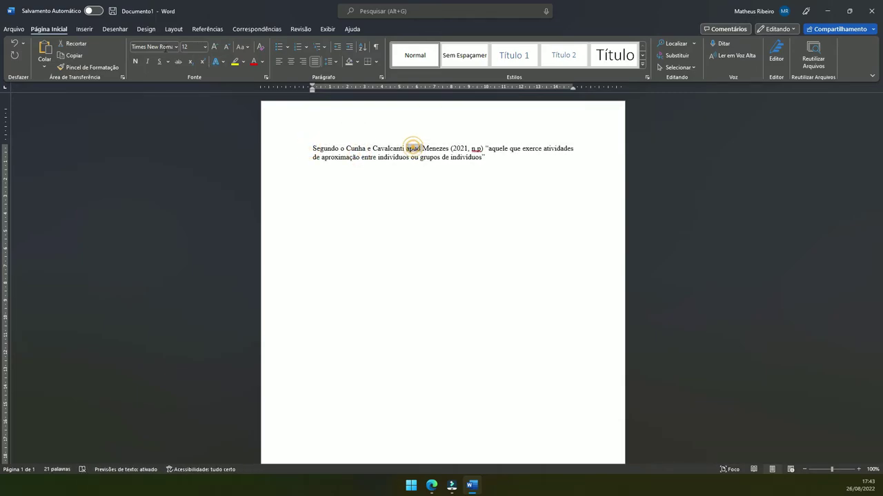
pyautogui.hotkey('ctrl', 'i')
pyautogui.click(422, 178)
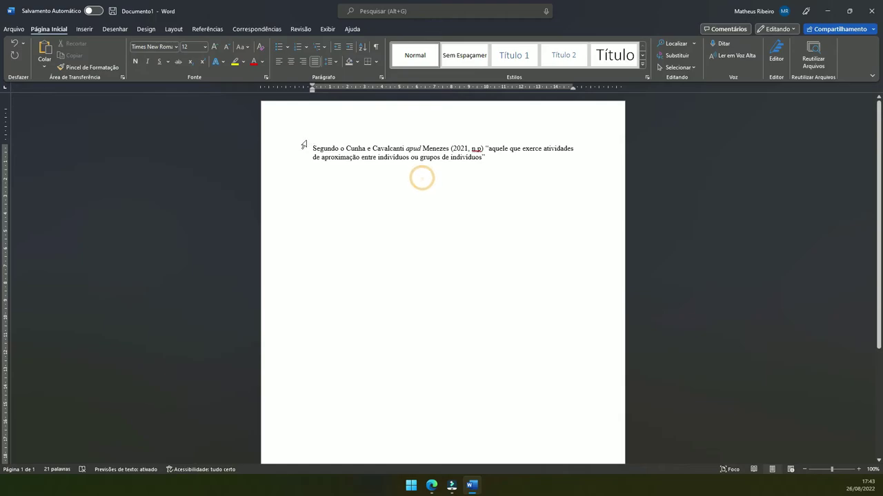
pyautogui.moveTo(312, 147); pyautogui.dragTo(508, 165)
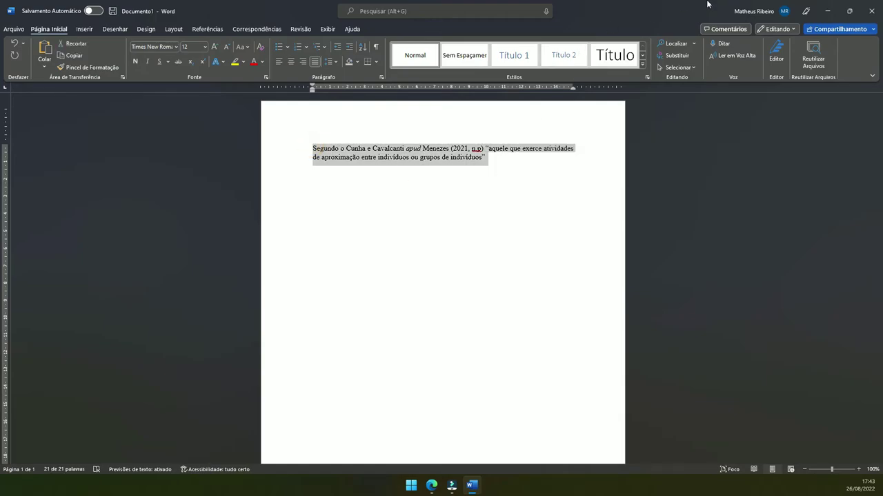
pyautogui.click(825, 13)
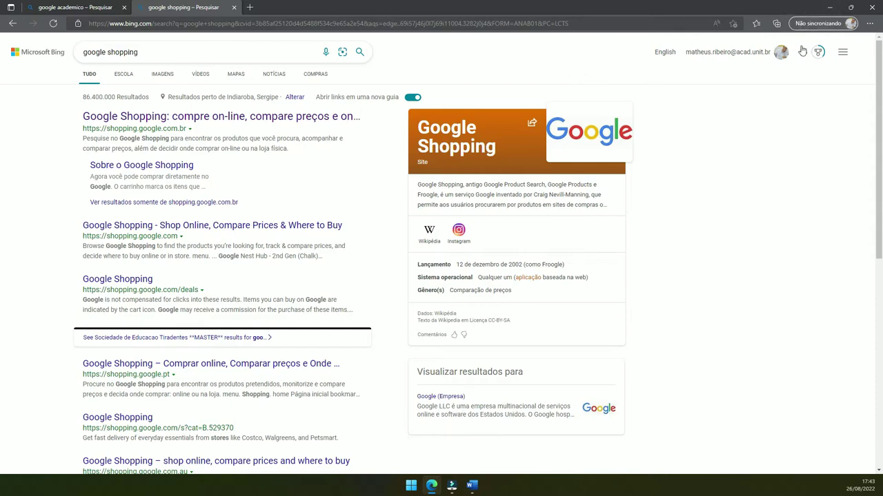
# Open 316-2657-1-PB.pdf from Edge's Downloads list and browse its references
pyautogui.click(869, 24)
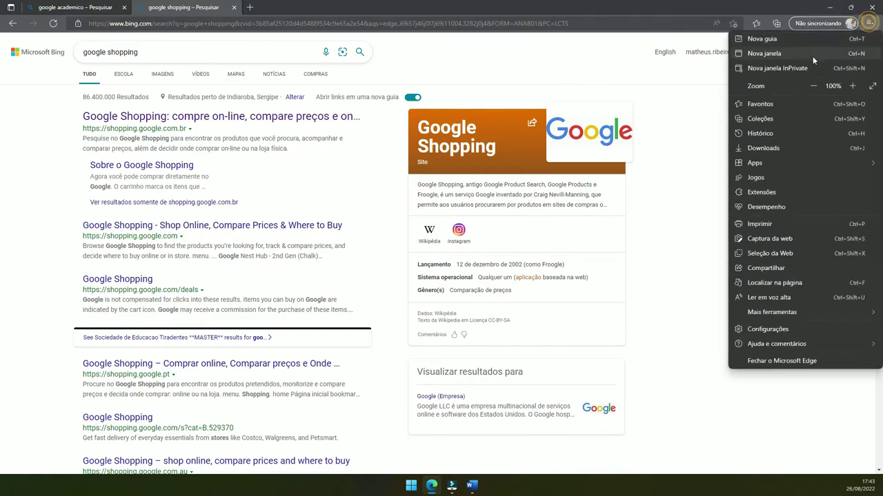
pyautogui.click(764, 146)
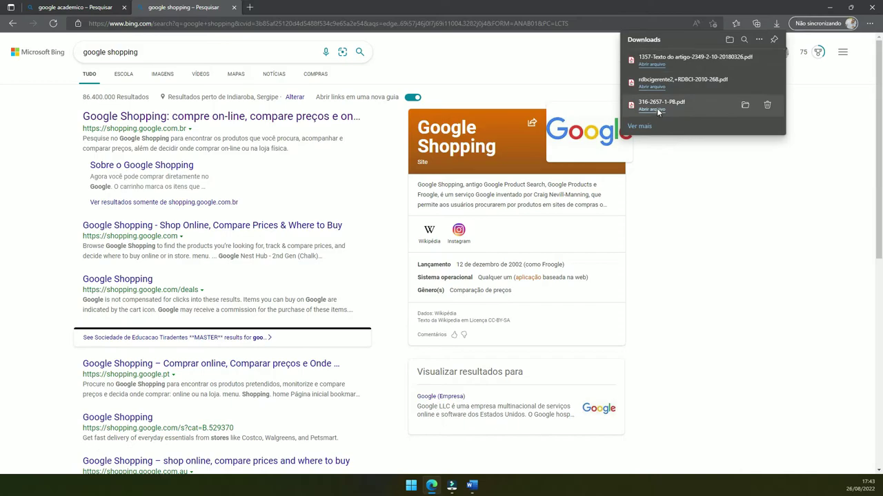
pyautogui.click(657, 112)
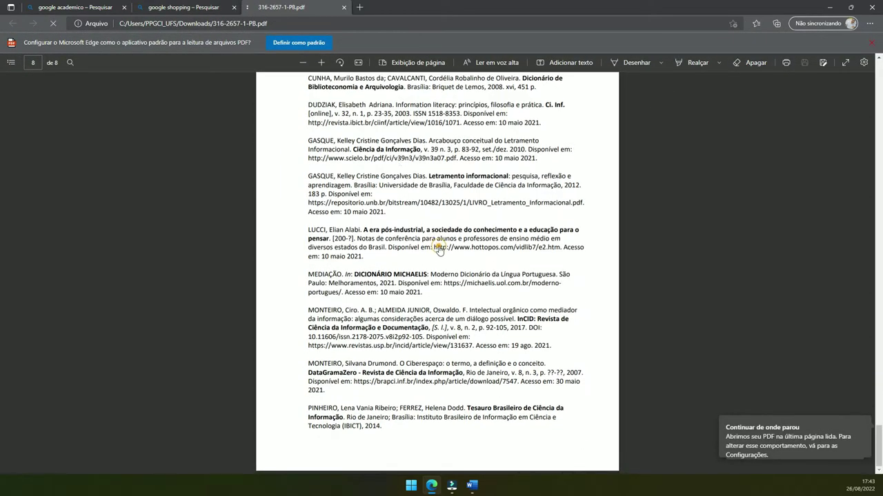
pyautogui.scroll(-5, 433, 235)
pyautogui.scroll(-5, 433, 235)
pyautogui.scroll(2, 414, 207)
pyautogui.scroll(6, 370, 185)
pyautogui.scroll(3, 370, 185)
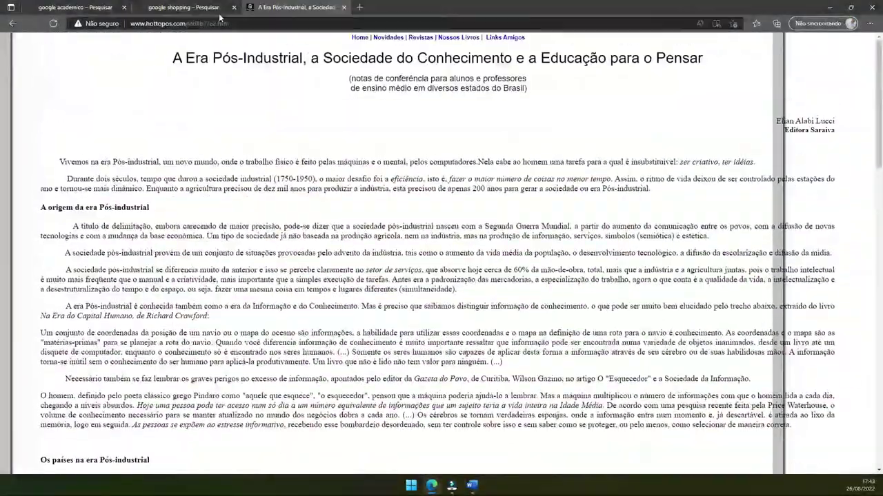
pyautogui.click(18, 27)
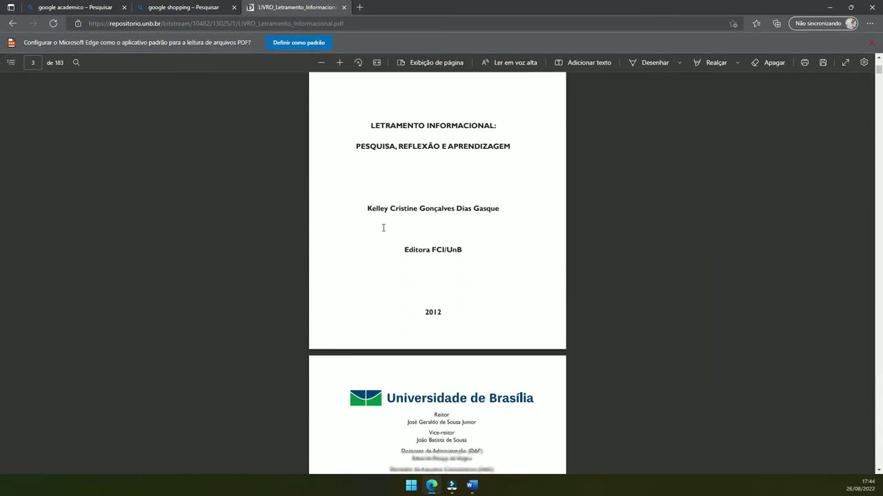
pyautogui.scroll(-8, 383, 228)
pyautogui.scroll(-4, 383, 227)
# Skim the Letramento Informacional ebook PDF, then close its tab
pyautogui.scroll(5, 383, 228)
pyautogui.scroll(2, 383, 227)
pyautogui.scroll(15, 383, 227)
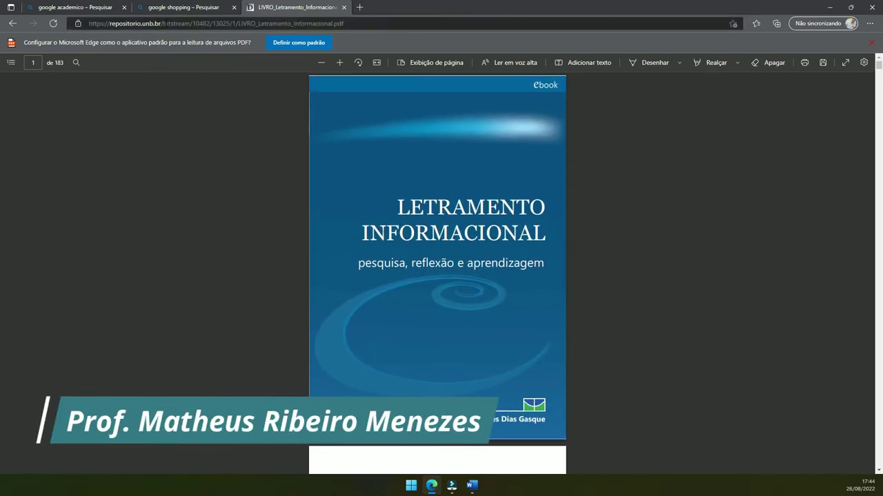
pyautogui.click(344, 8)
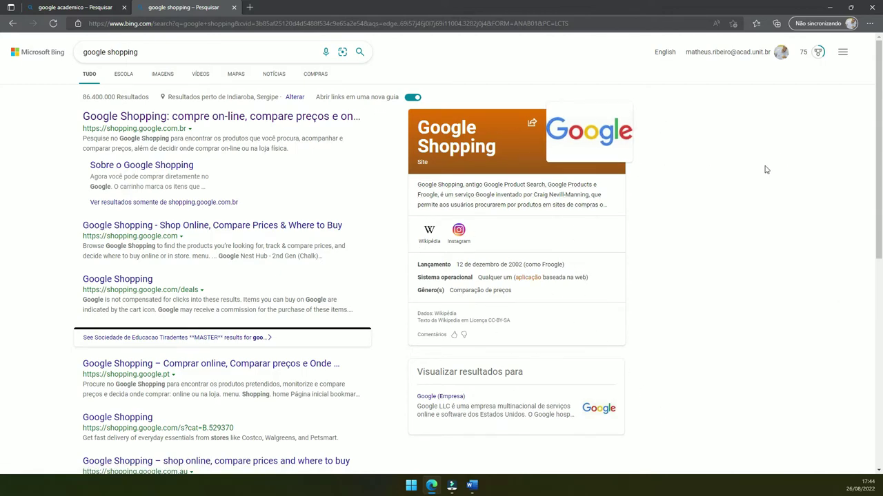
pyautogui.click(829, 7)
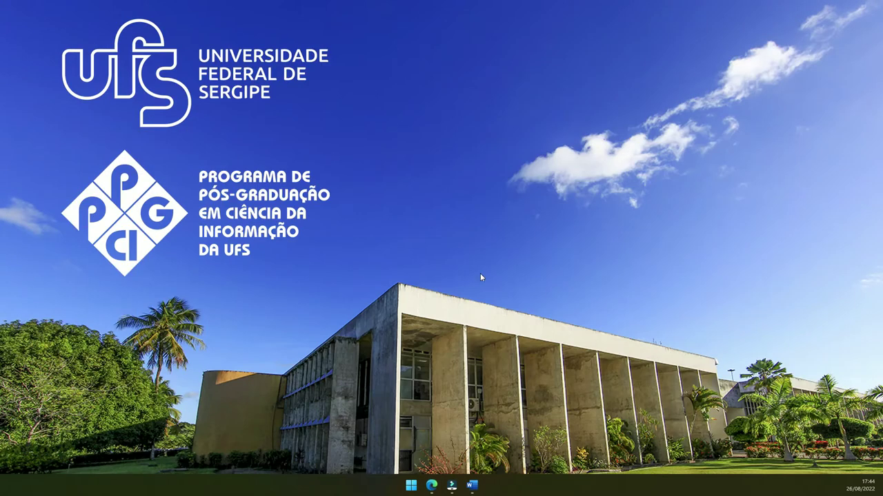